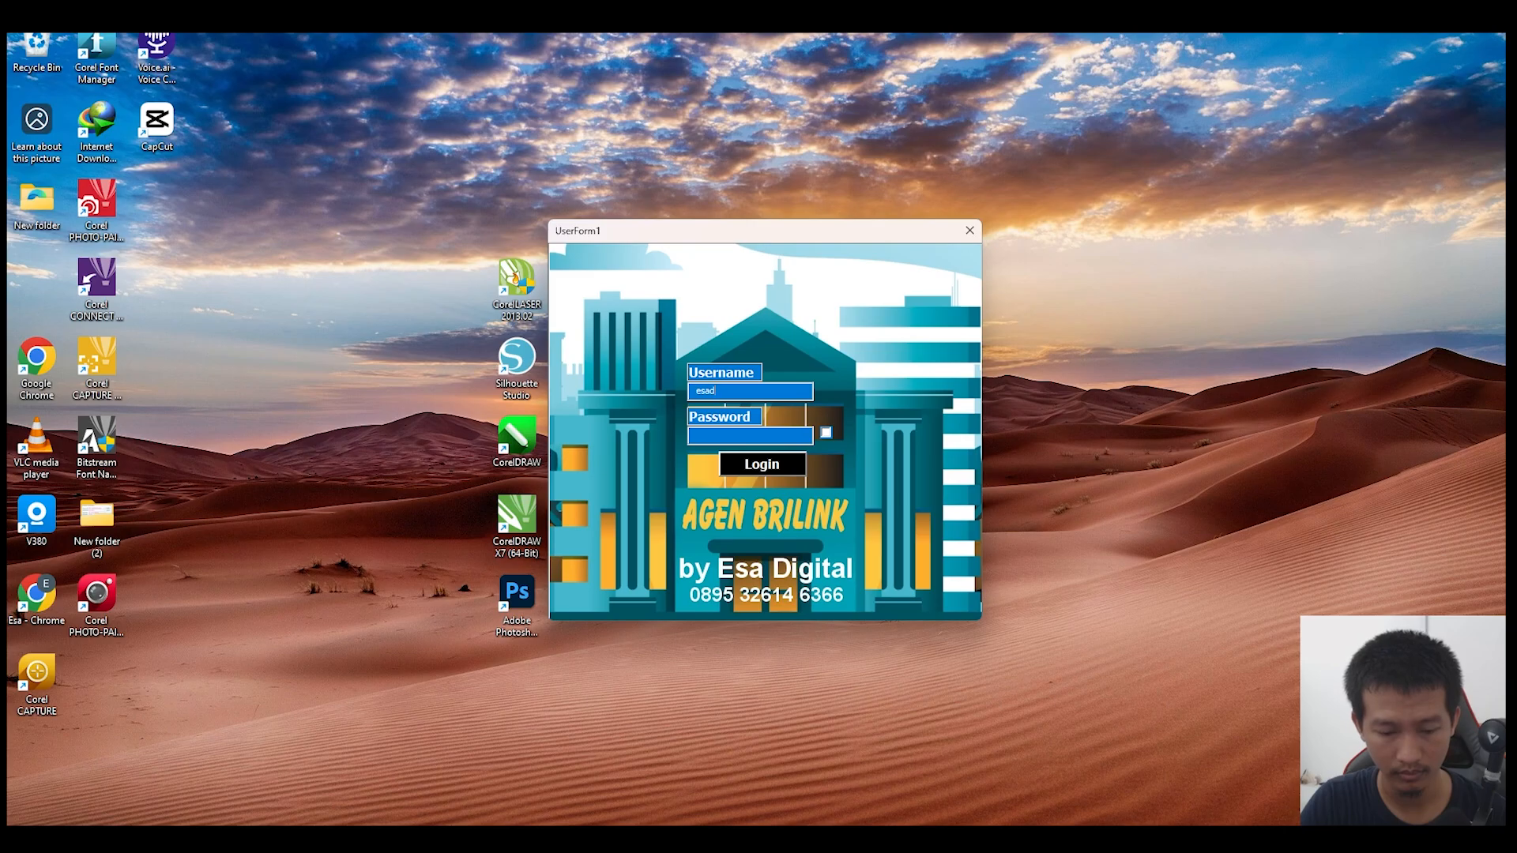
- Enter the account password in the login form and log in to the workbook
{"action": "left_click", "coordinate": [696, 435]}
{"action": "type", "text": "*******"}
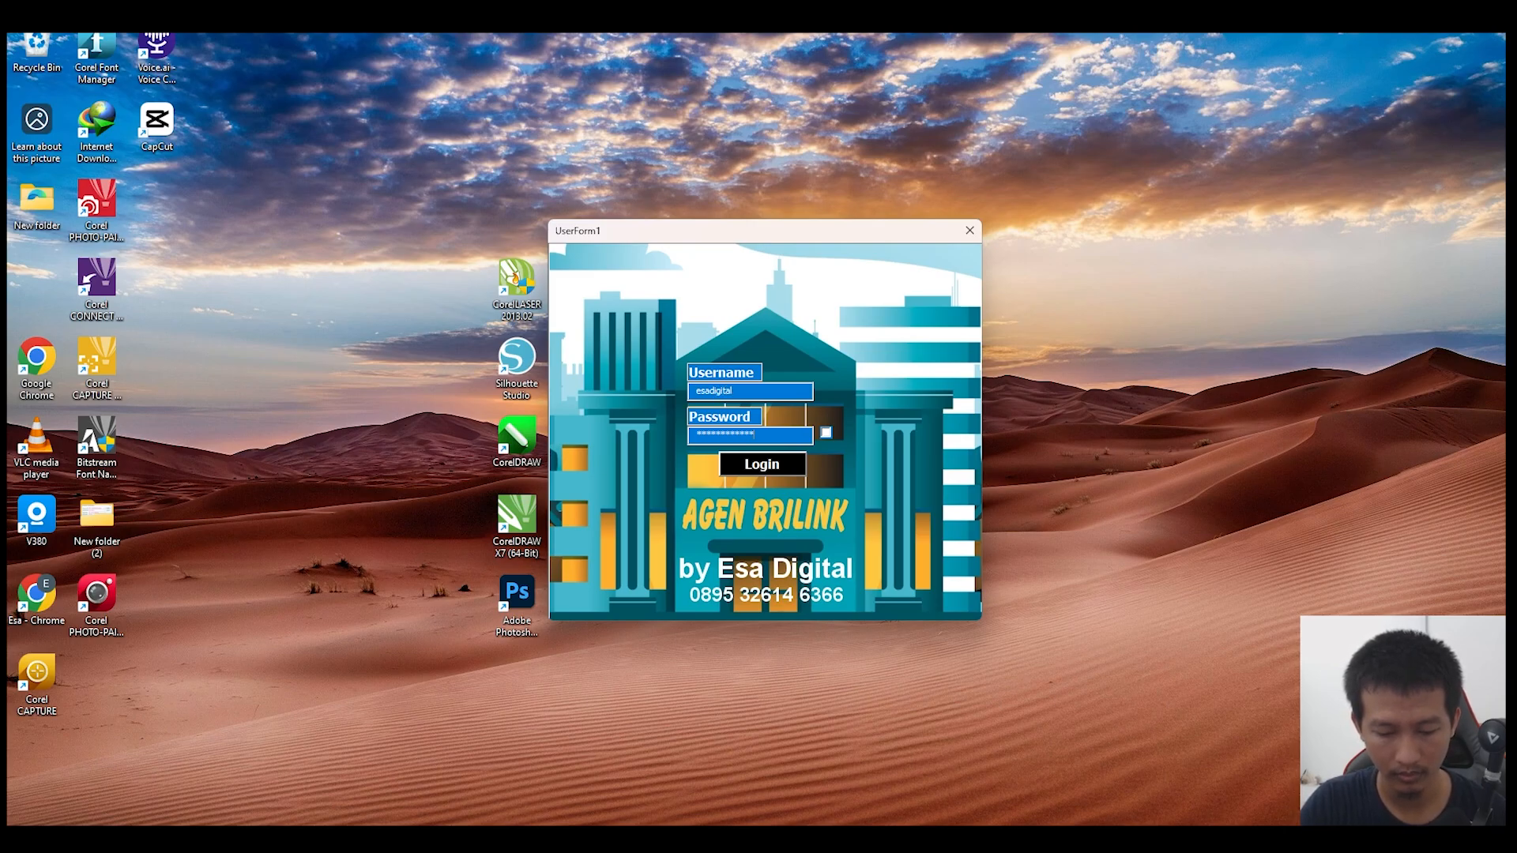
{"action": "key", "text": "Return"}
{"action": "key", "text": "Return"}
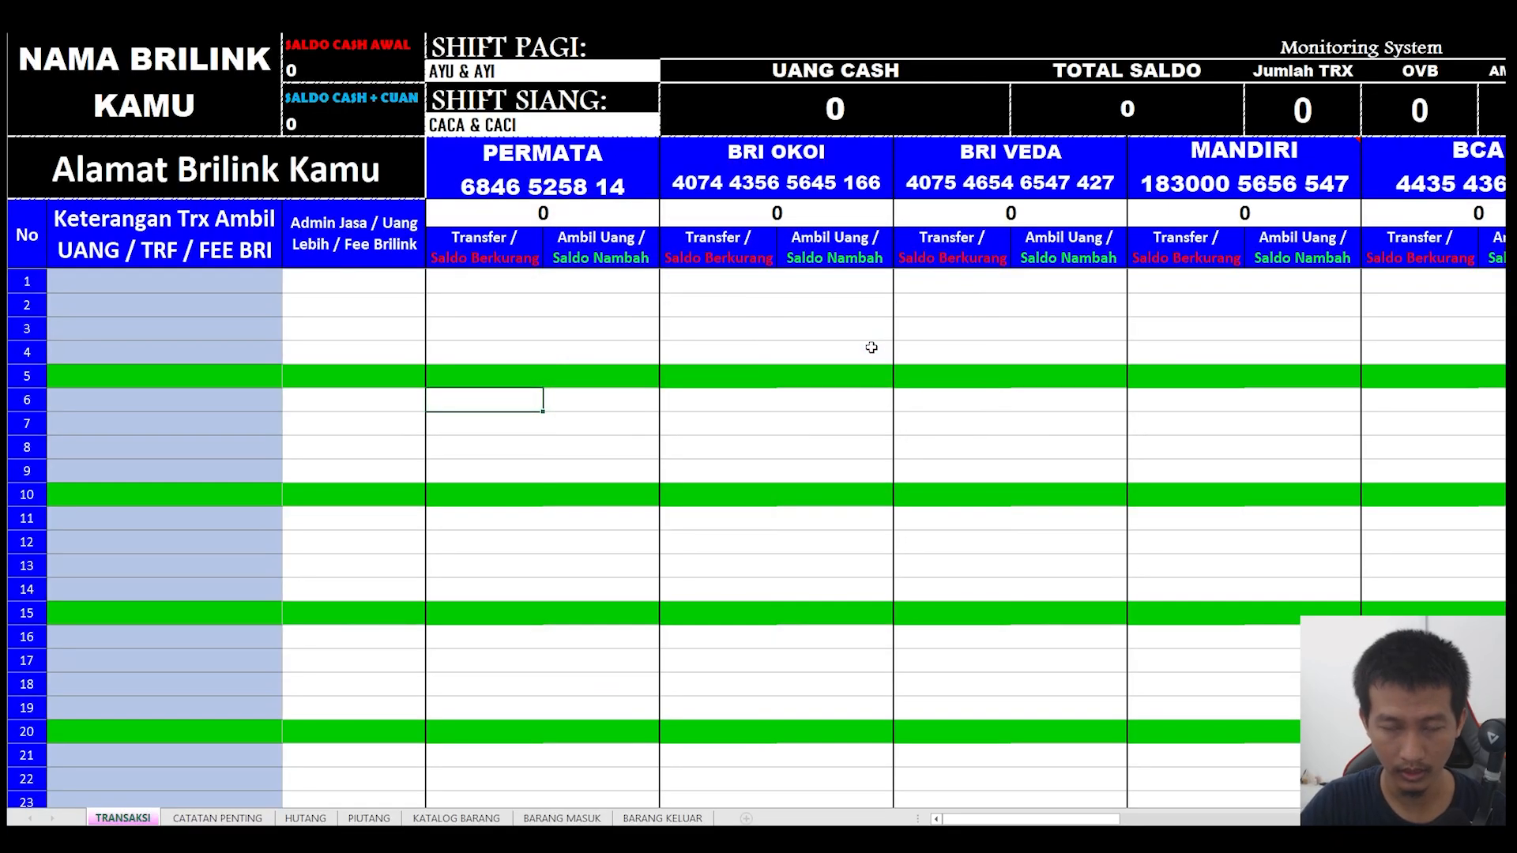
- Enter 10,000,000 as the PERMATA opening balance in the PAGI table
{"action": "left_click_drag", "start_coordinate": [1002, 819], "coordinate": [1189, 767]}
{"action": "left_click", "coordinate": [761, 329]}
{"action": "type", "text": "1"}
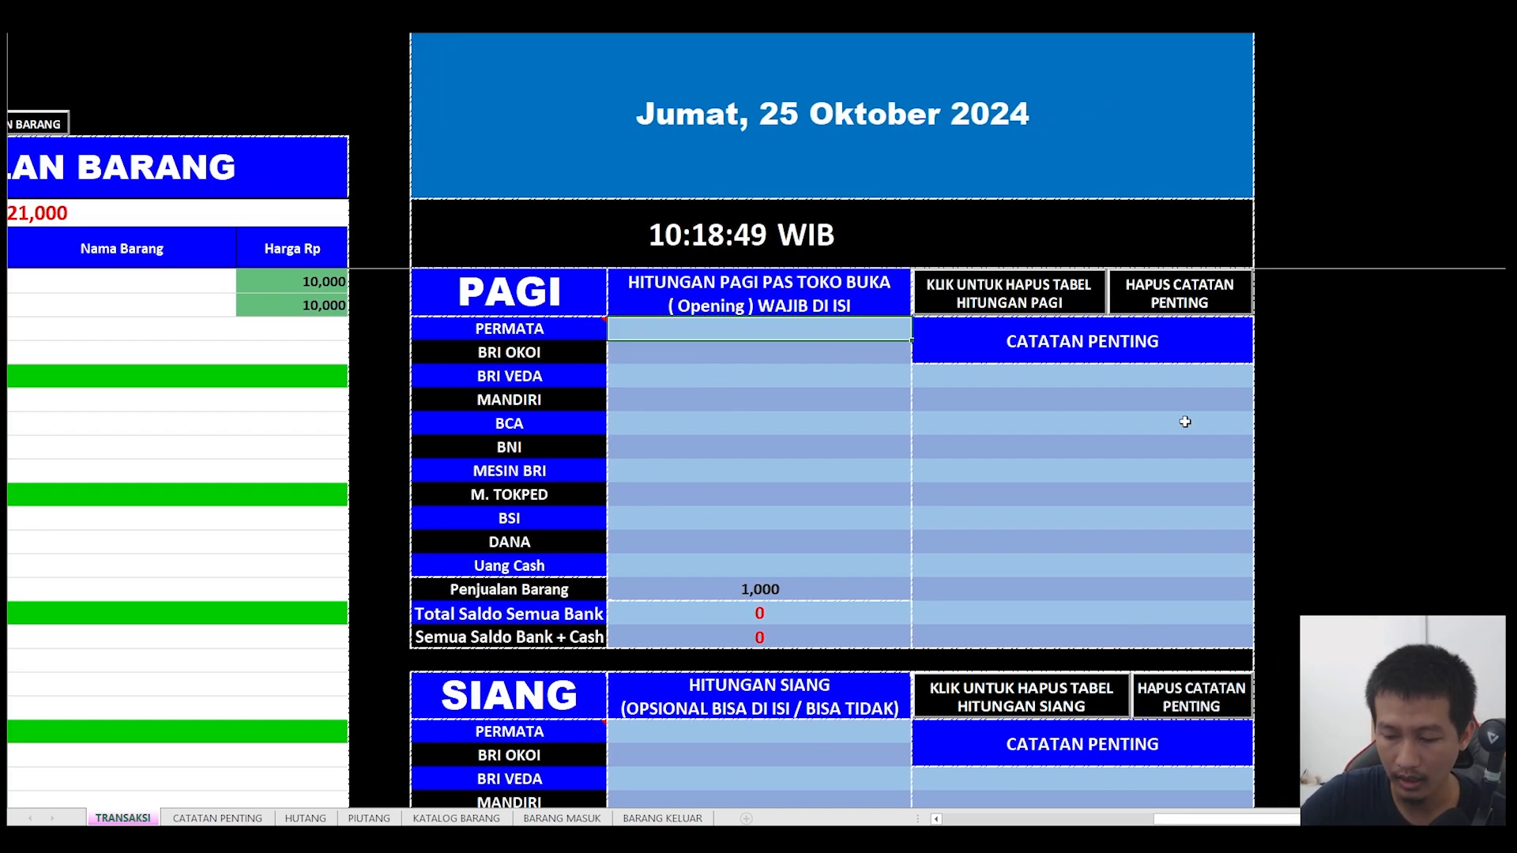
{"action": "type", "text": "00,000"}
{"action": "key", "text": "Return"}
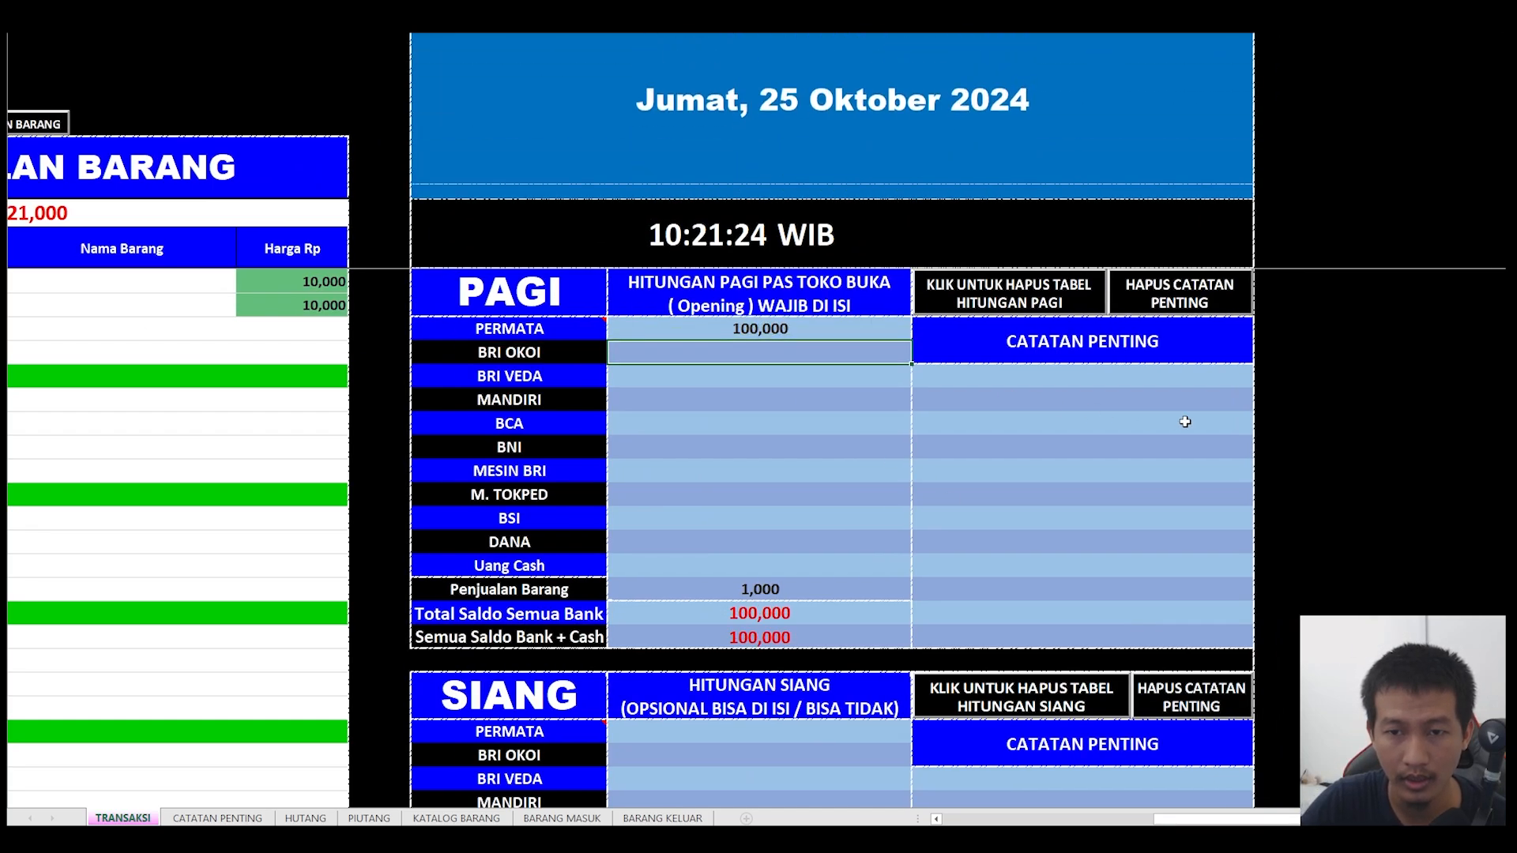
{"action": "key", "text": "Up"}
{"action": "type", "text": "10,000,"}
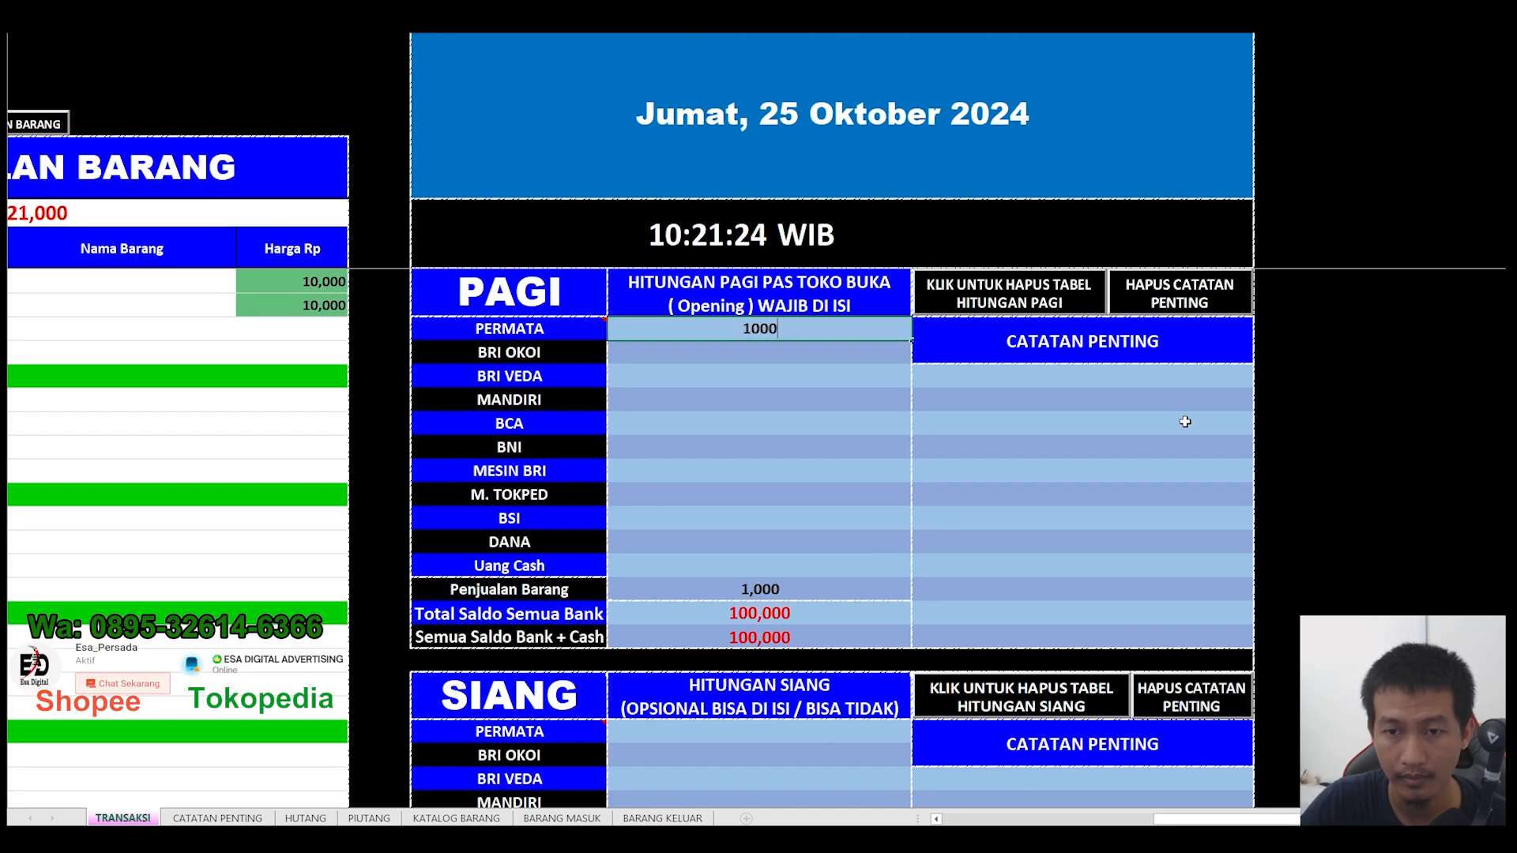
{"action": "type", "text": "000"}
{"action": "key", "text": "Return"}
- Fill in the PAGI opening balances of BRI OKOI, BRI VEDA, MANDIRI and BCA with 10,000,000 each
{"action": "type", "text": "10"}
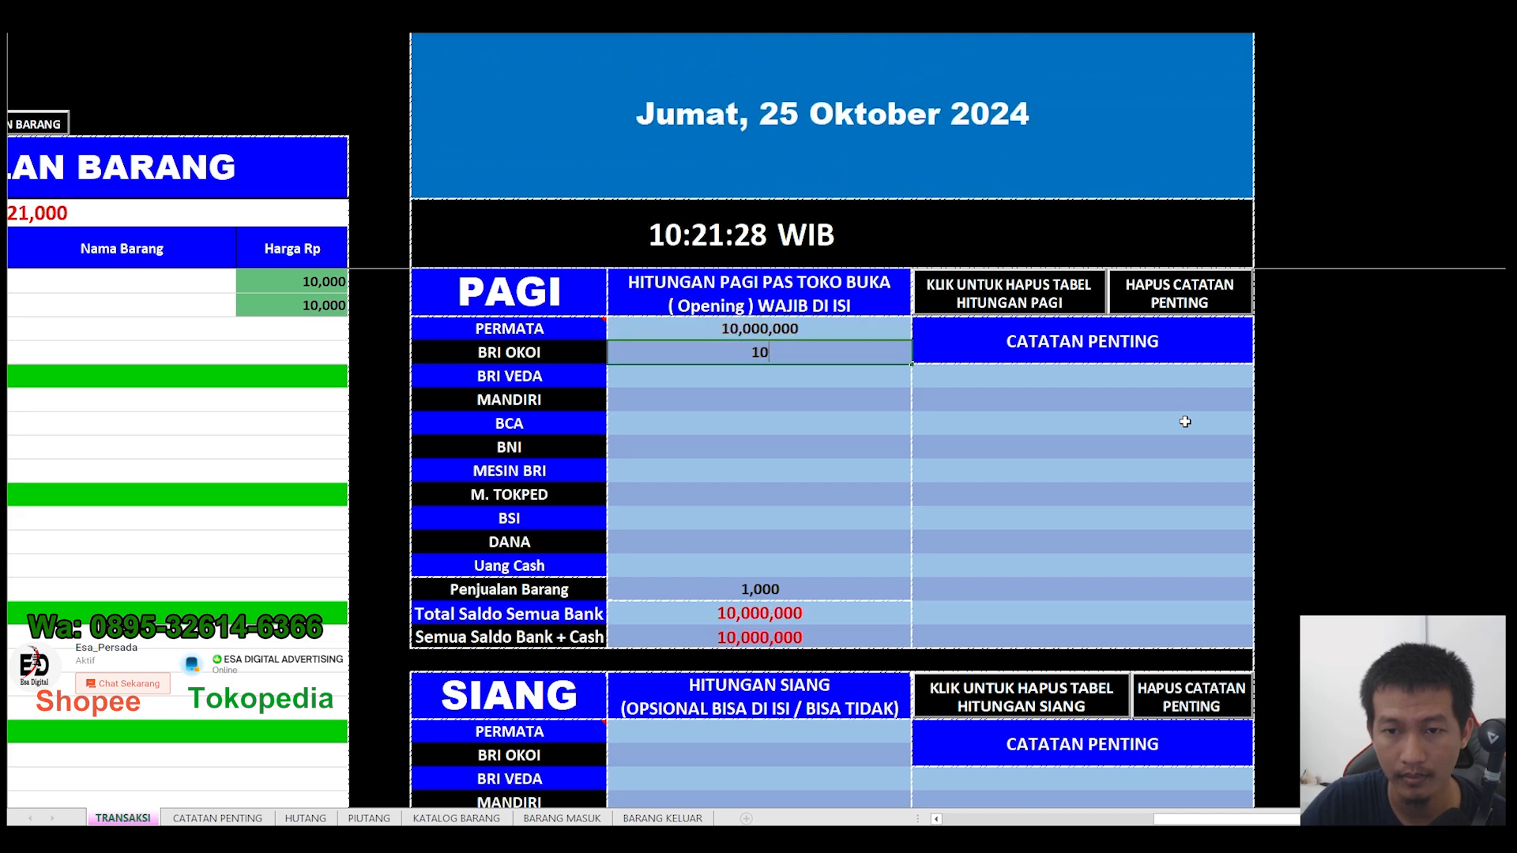
{"action": "type", "text": "000000"}
{"action": "key", "text": "Return"}
{"action": "type", "text": "100"}
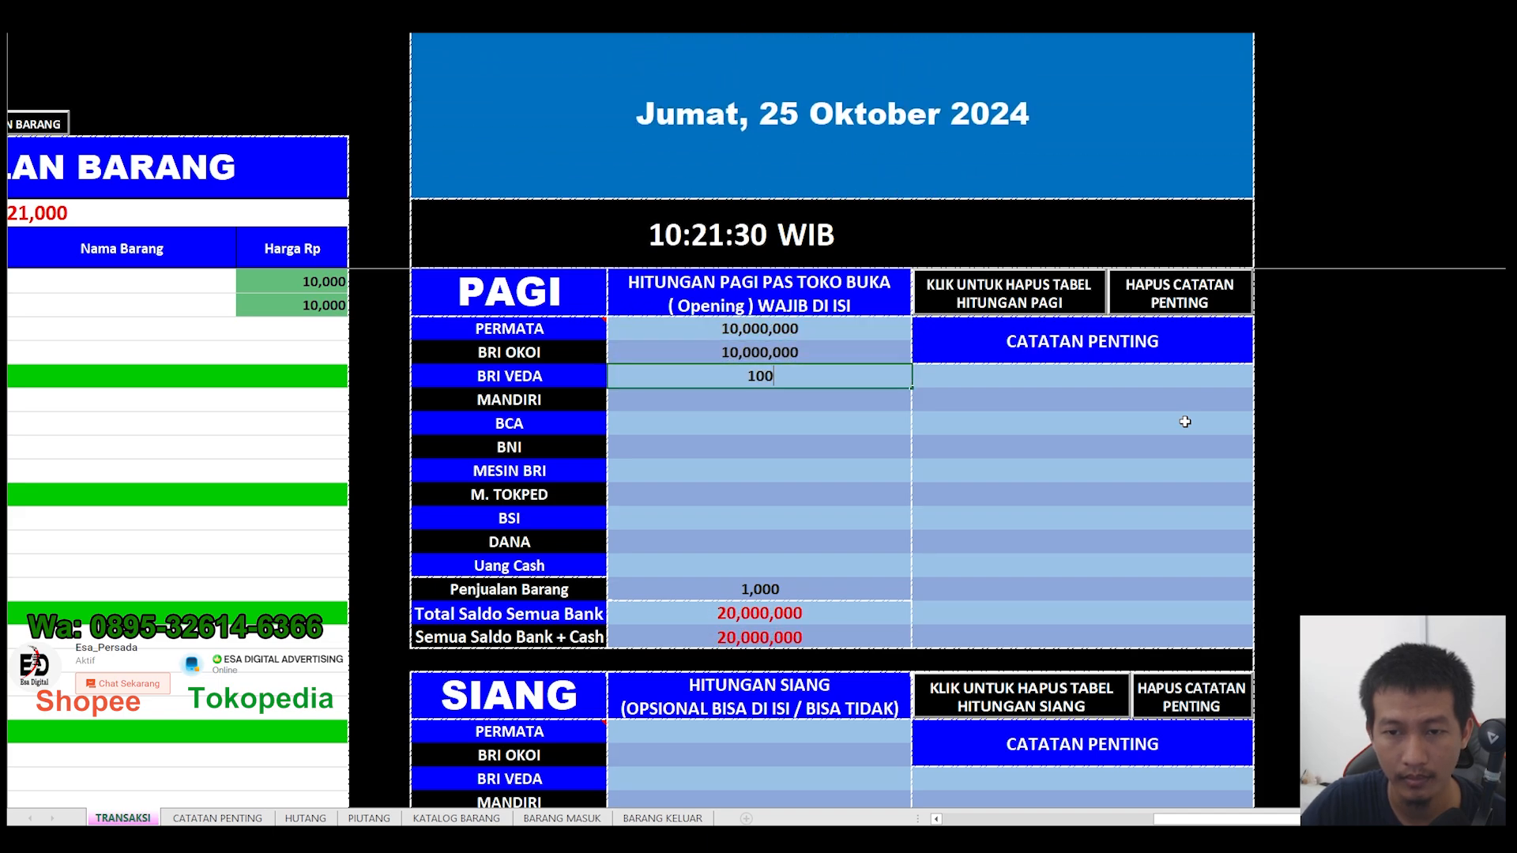
{"action": "type", "text": "00000"}
{"action": "key", "text": "Return"}
{"action": "type", "text": "1000"}
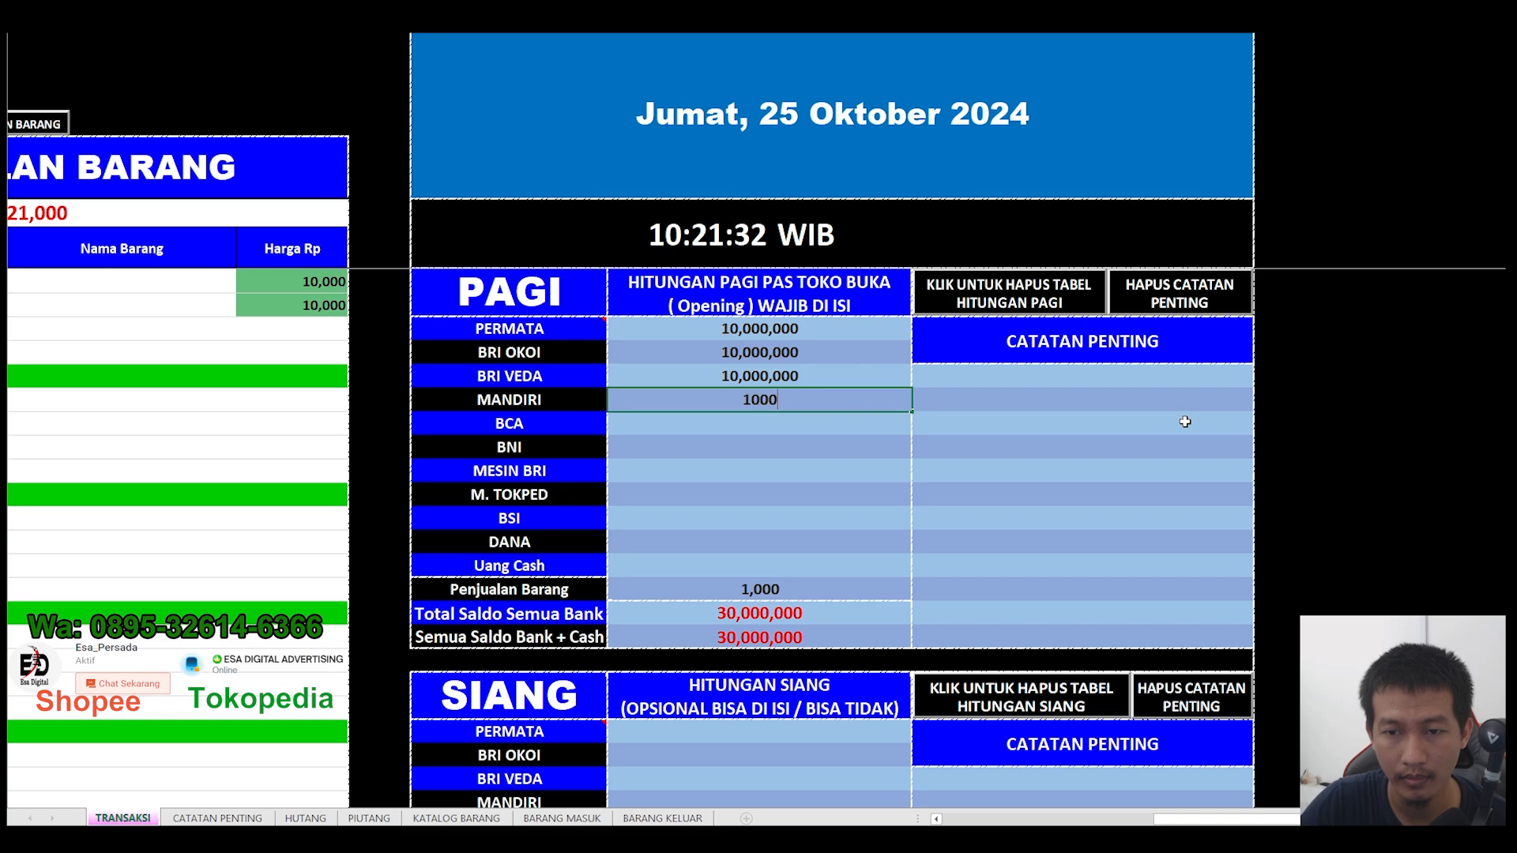
{"action": "type", "text": "0000"}
{"action": "key", "text": "Return"}
{"action": "type", "text": "10000000"}
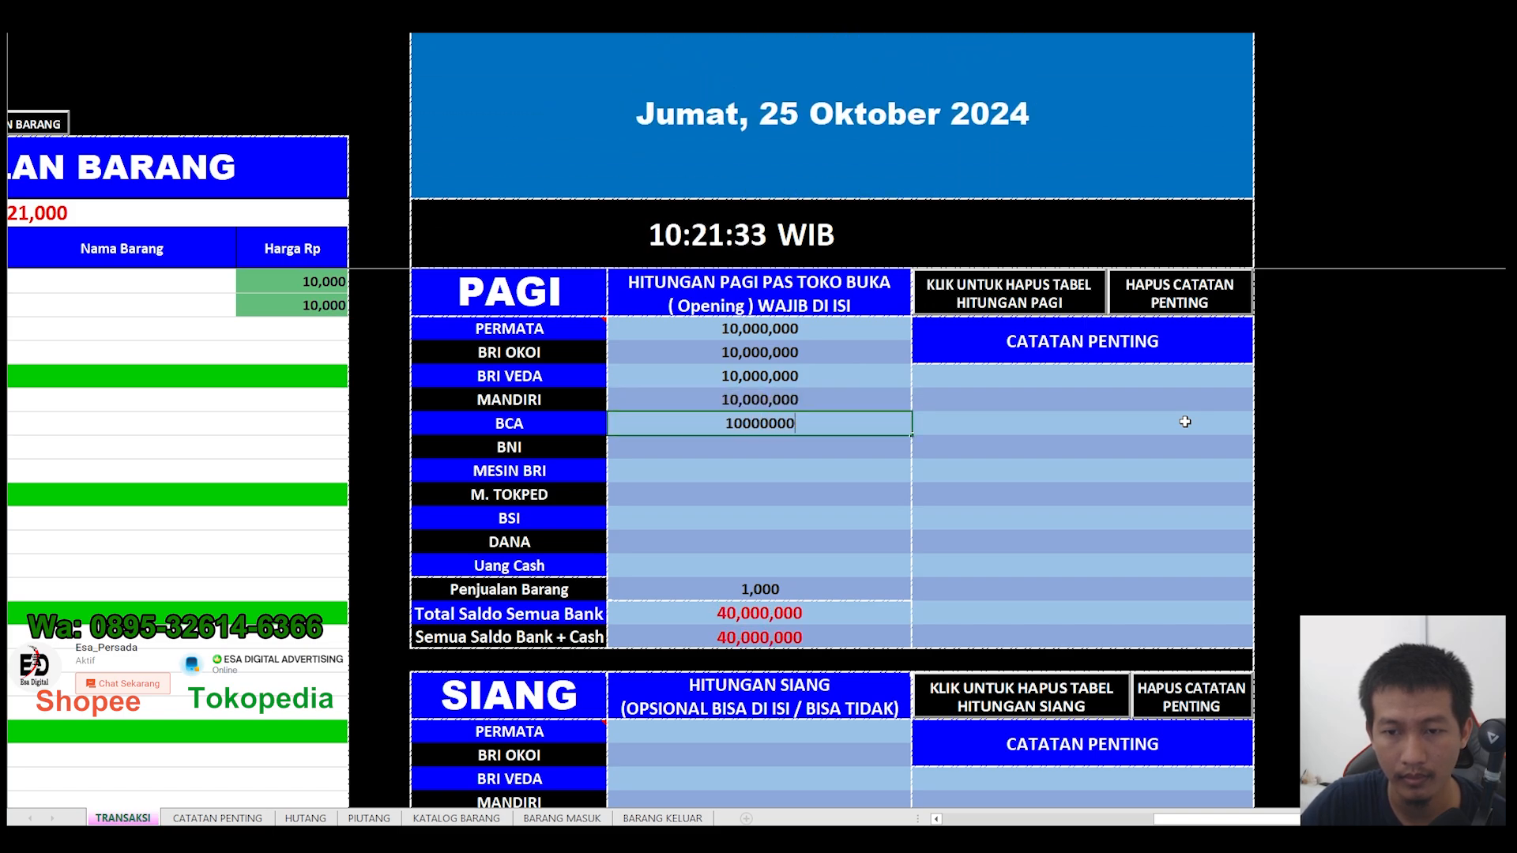
{"action": "key", "text": "Return"}
- Set the PAGI opening balances of BNI and MESIN BRI to 10,000,000 each
{"action": "type", "text": "1000000"}
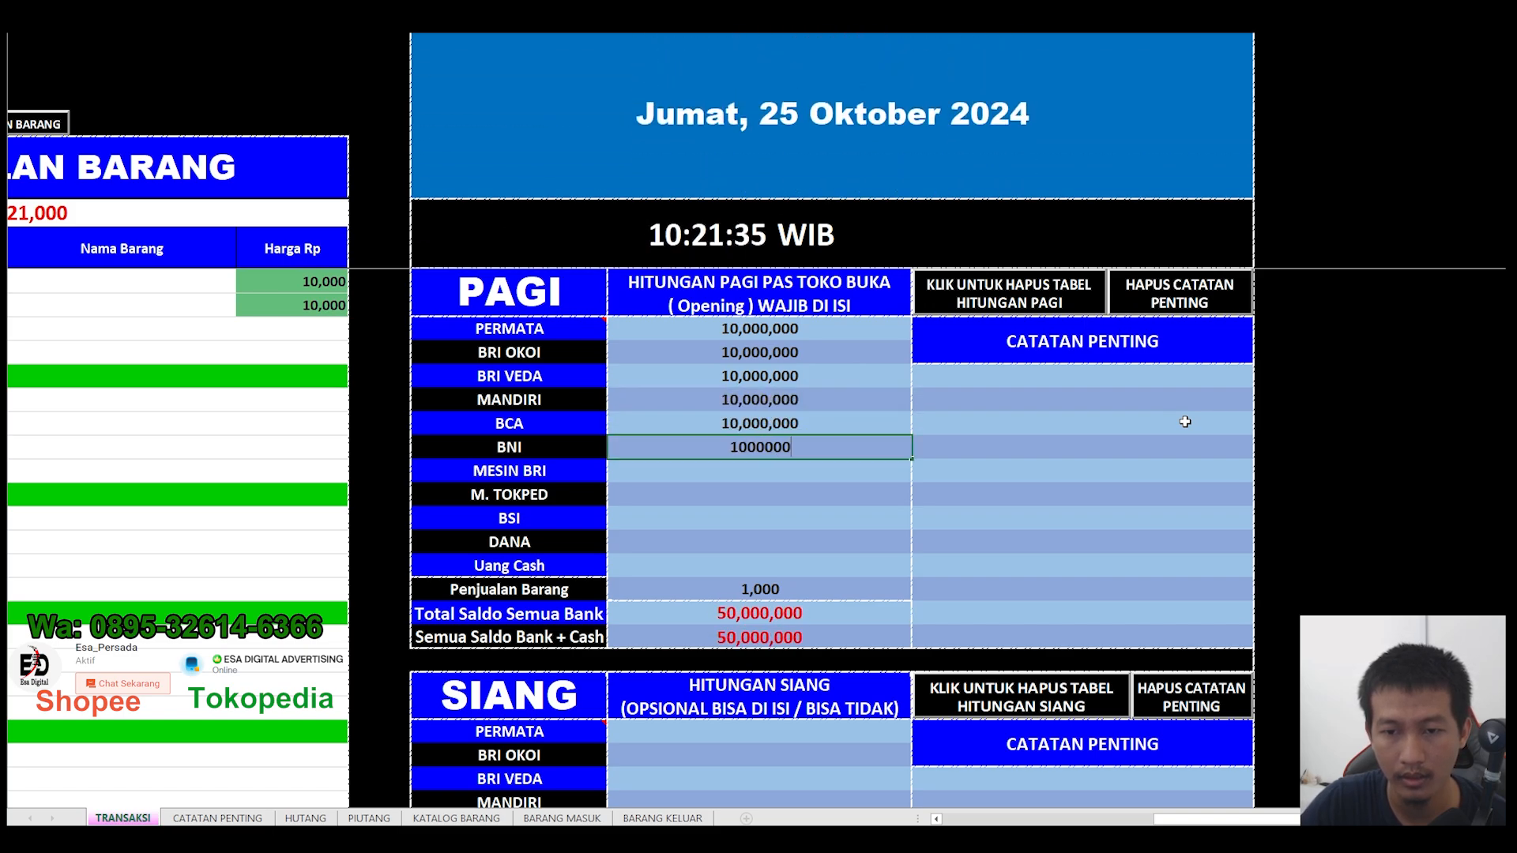
{"action": "key", "text": "Return"}
{"action": "type", "text": "10,000,00"}
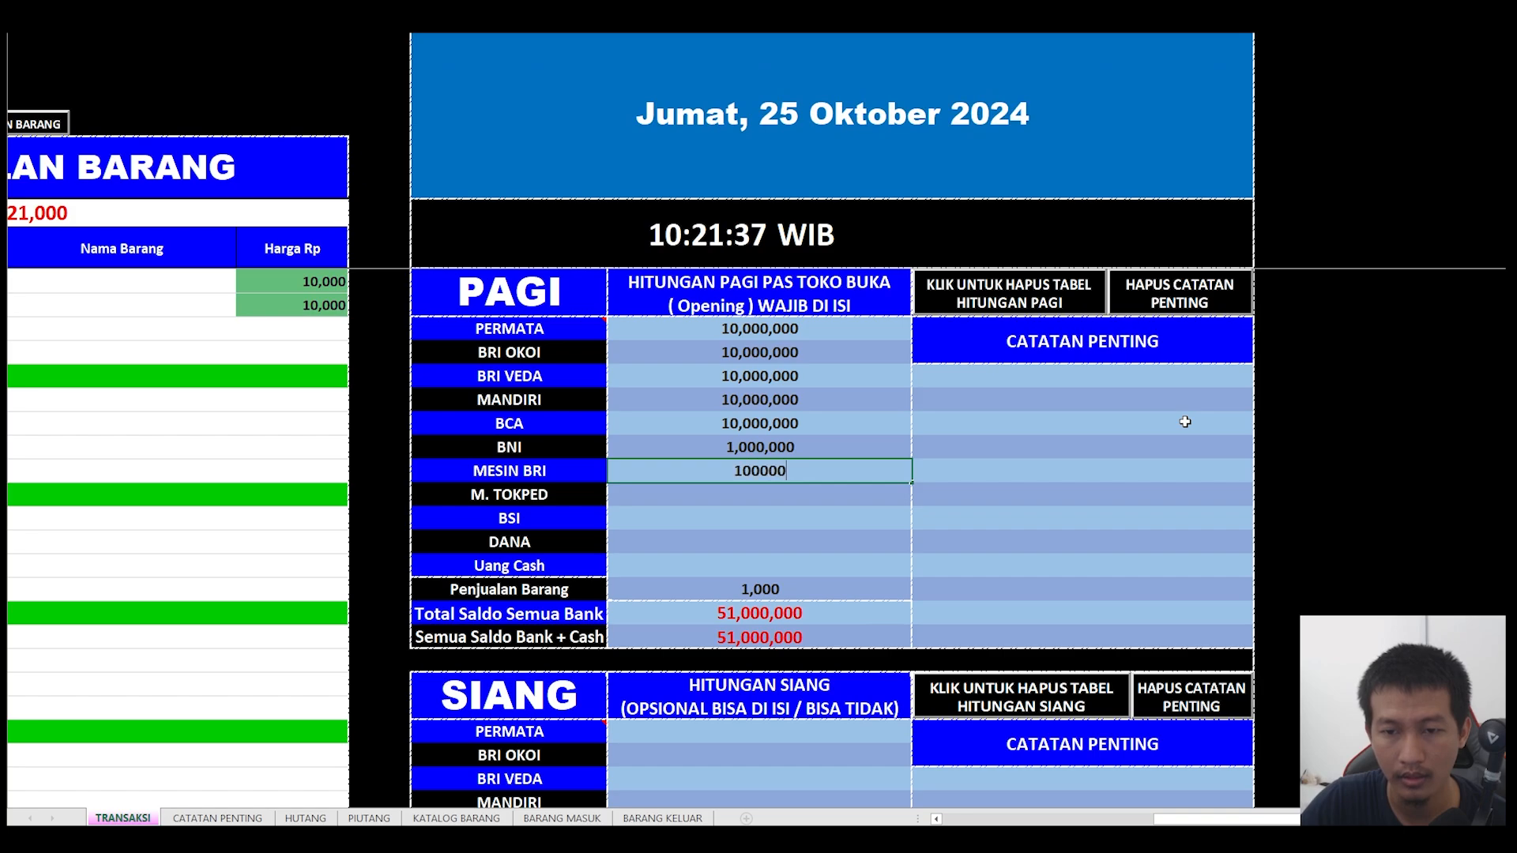
{"action": "type", "text": "0"}
{"action": "key", "text": "Up"}
{"action": "type", "text": "10"}
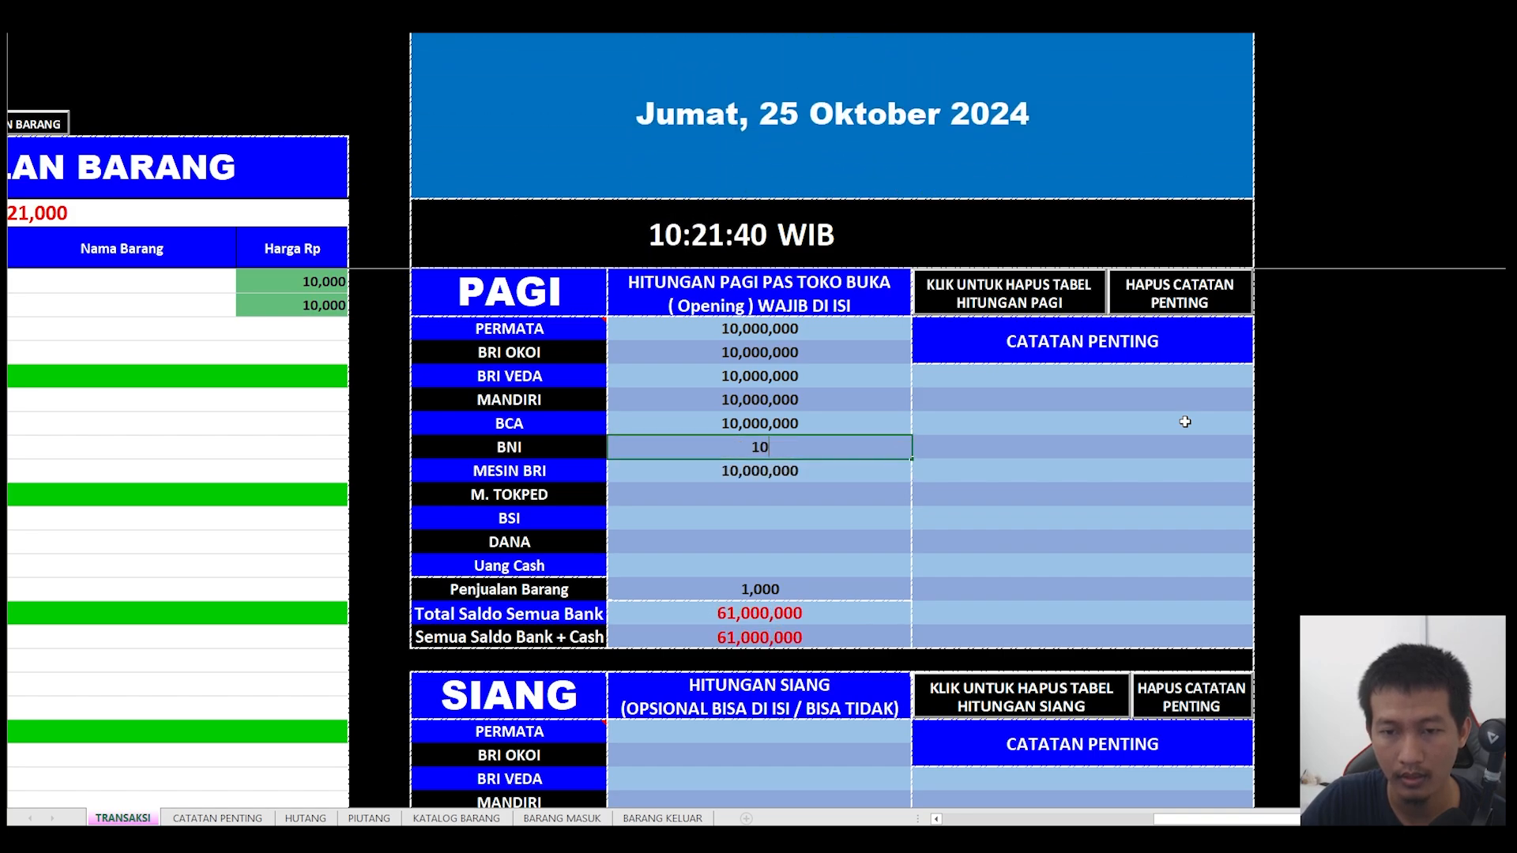
{"action": "type", "text": ",000,000"}
{"action": "key", "text": "Return"}
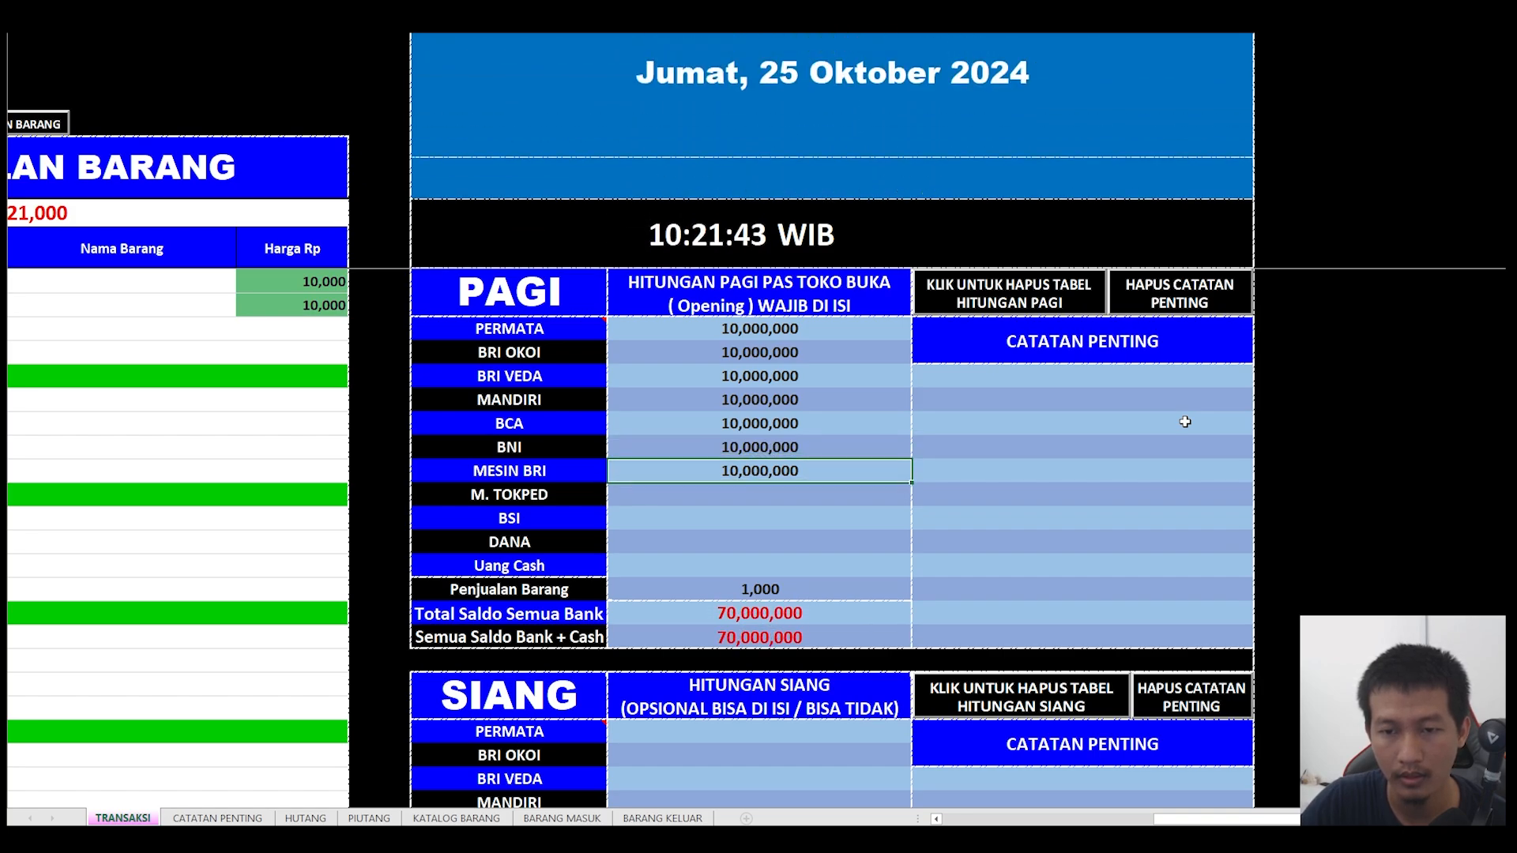
- Enter 10,000,000 each as the PAGI opening balances of M. TOKPED, BSI and DANA
{"action": "key", "text": "Return"}
{"action": "type", "text": "10000000"}
{"action": "key", "text": "Return"}
{"action": "type", "text": "10000000"}
{"action": "key", "text": "Return"}
{"action": "type", "text": "100"}
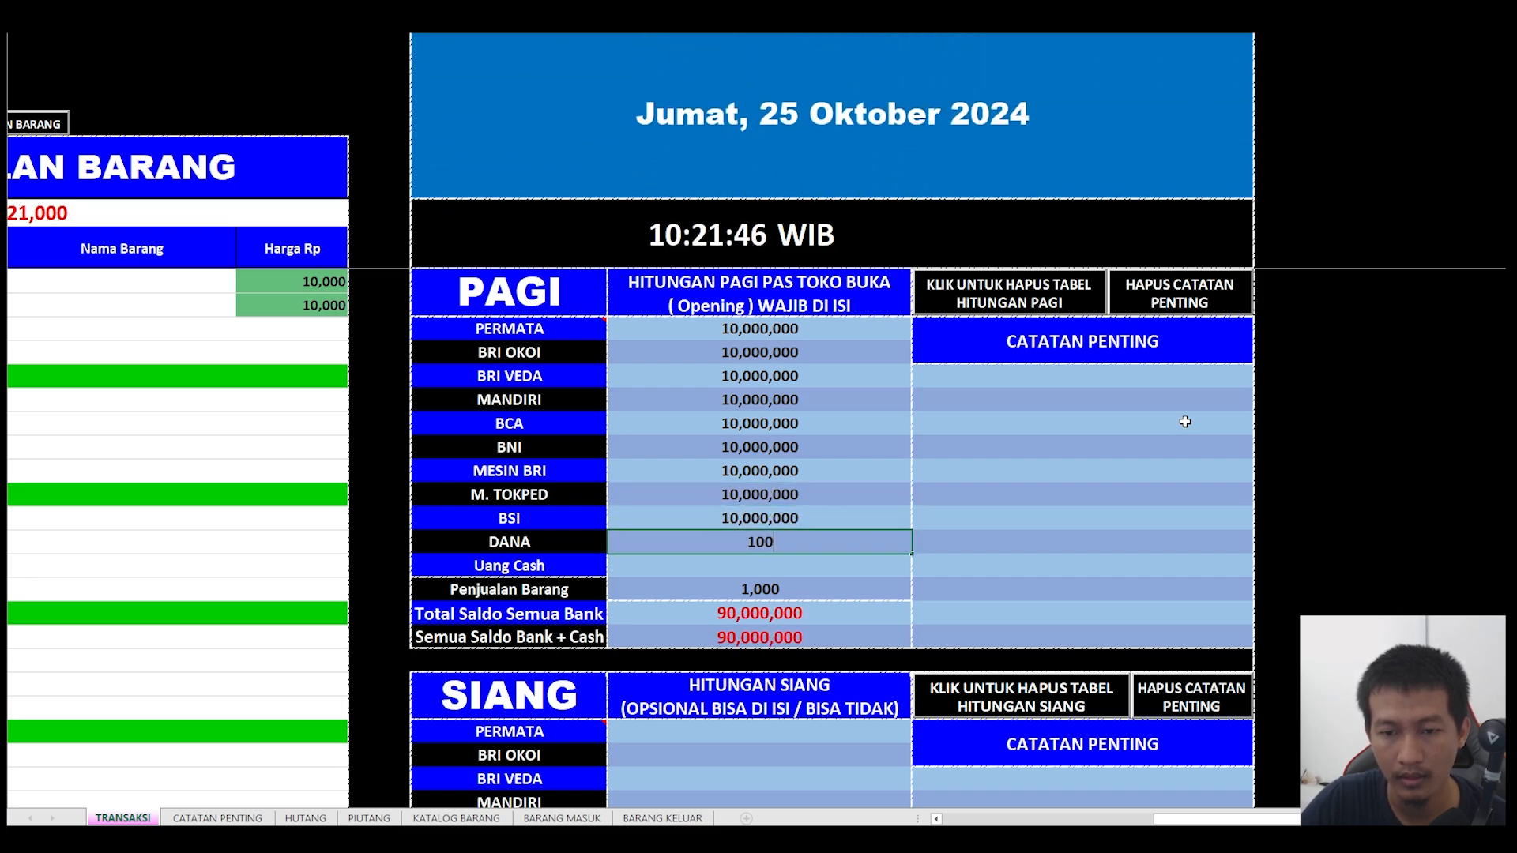
{"action": "type", "text": "00000"}
{"action": "key", "text": "Return"}
- Set Uang Cash to 10,000,000 and Penjualan Barang to 100,000 in the PAGI table
{"action": "type", "text": "100,000,00"}
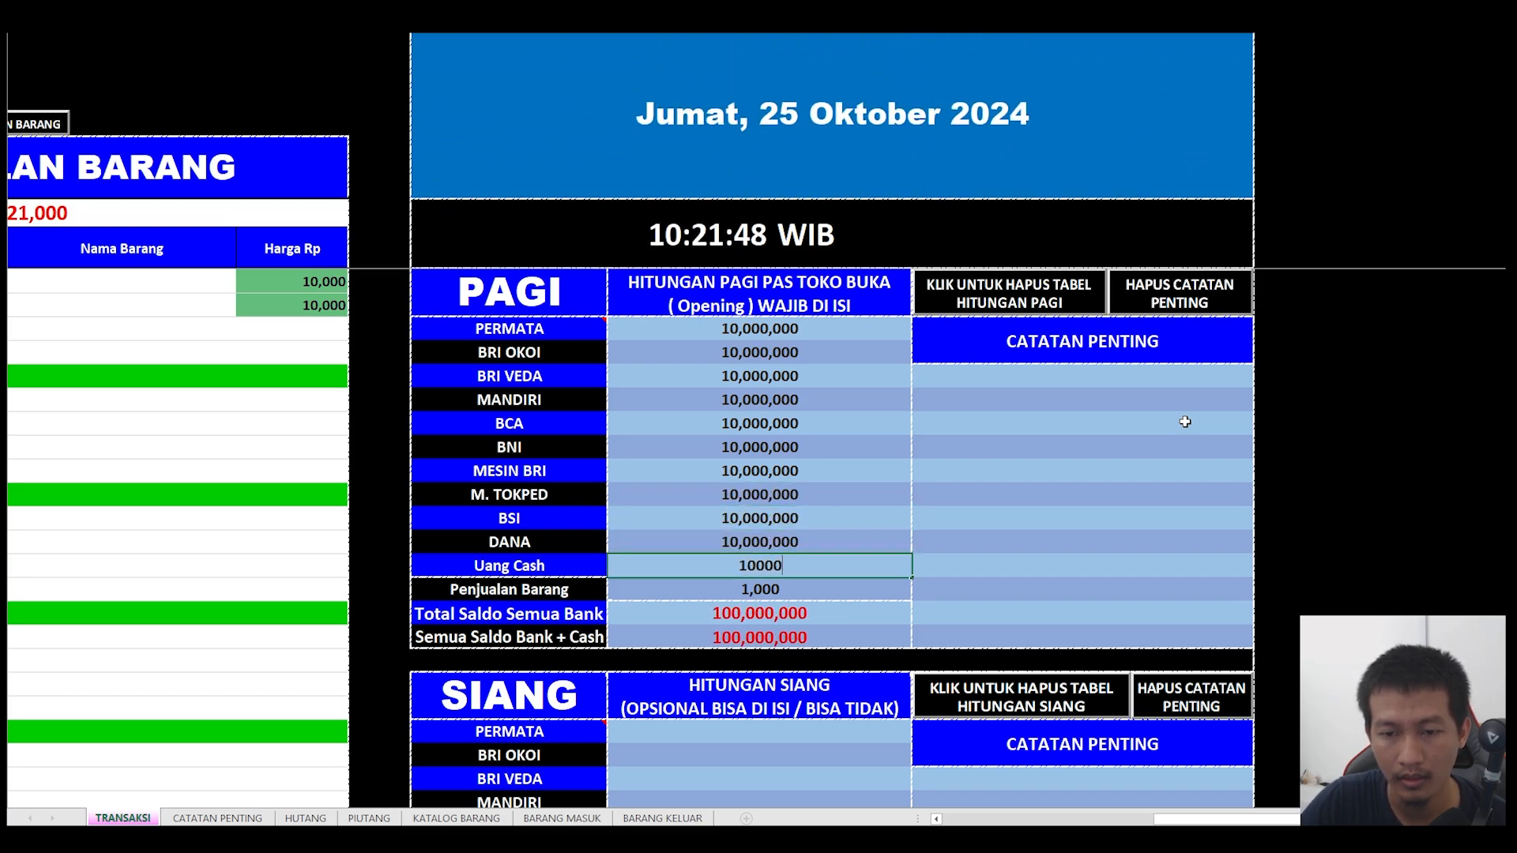
{"action": "type", "text": "0"}
{"action": "key", "text": "Return"}
{"action": "key", "text": "Up"}
{"action": "type", "text": "10,000,000"}
{"action": "key", "text": "Return"}
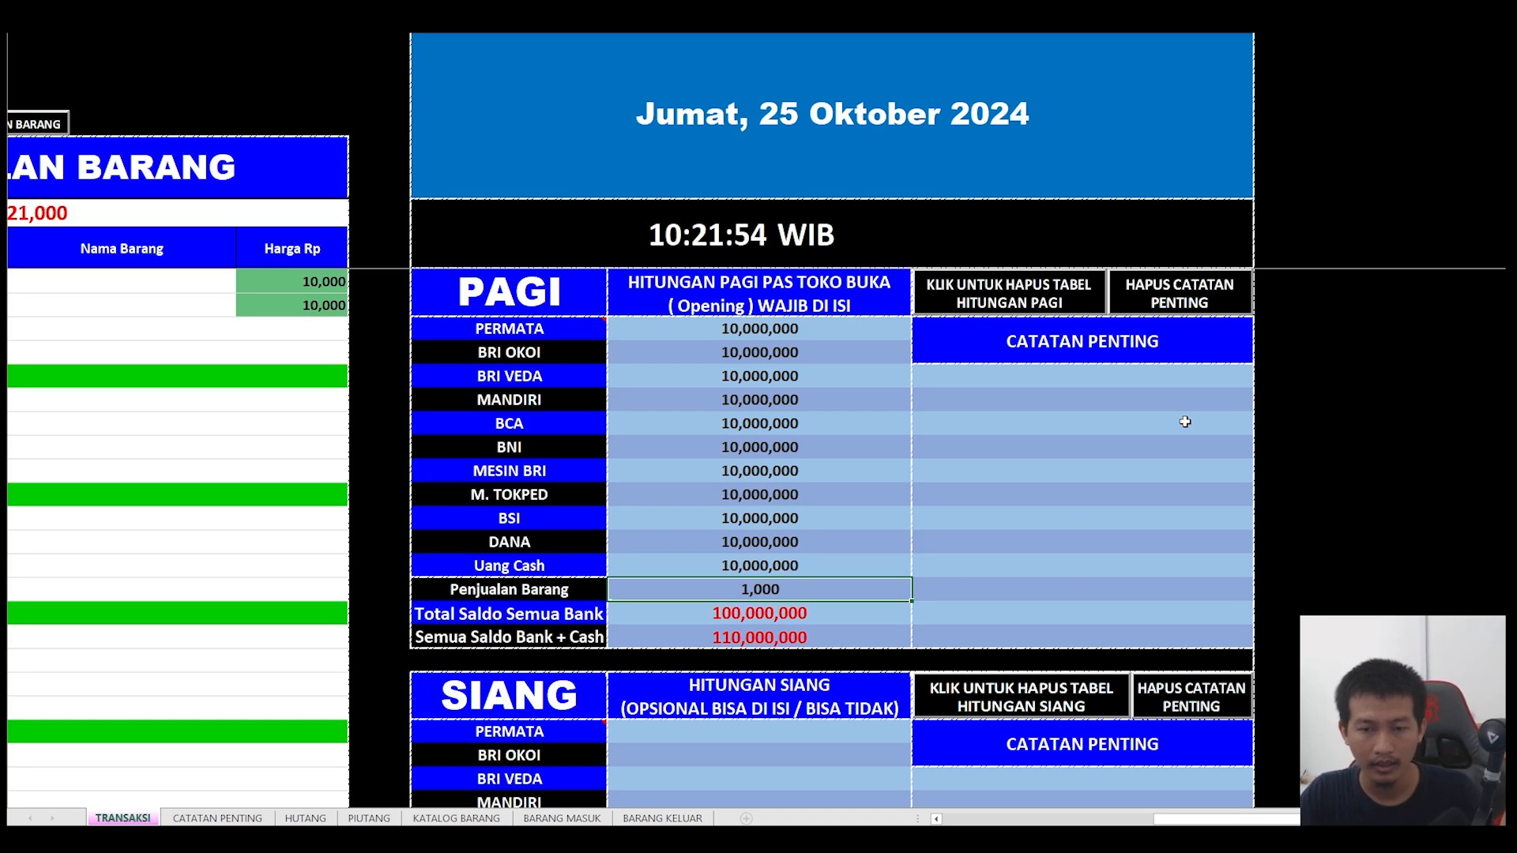
{"action": "type", "text": "100000"}
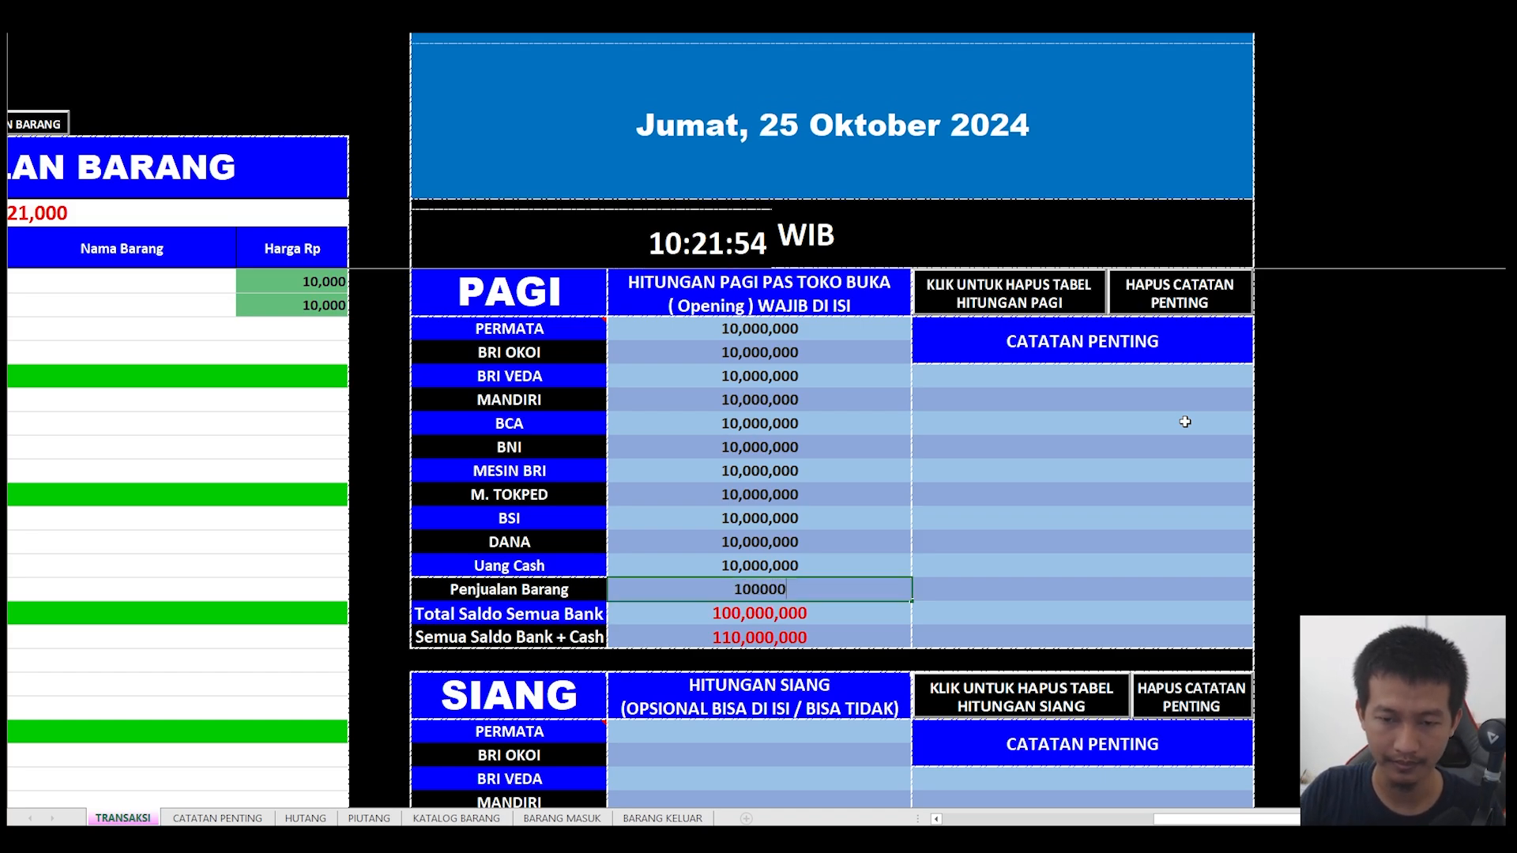
{"action": "key", "text": "Return"}
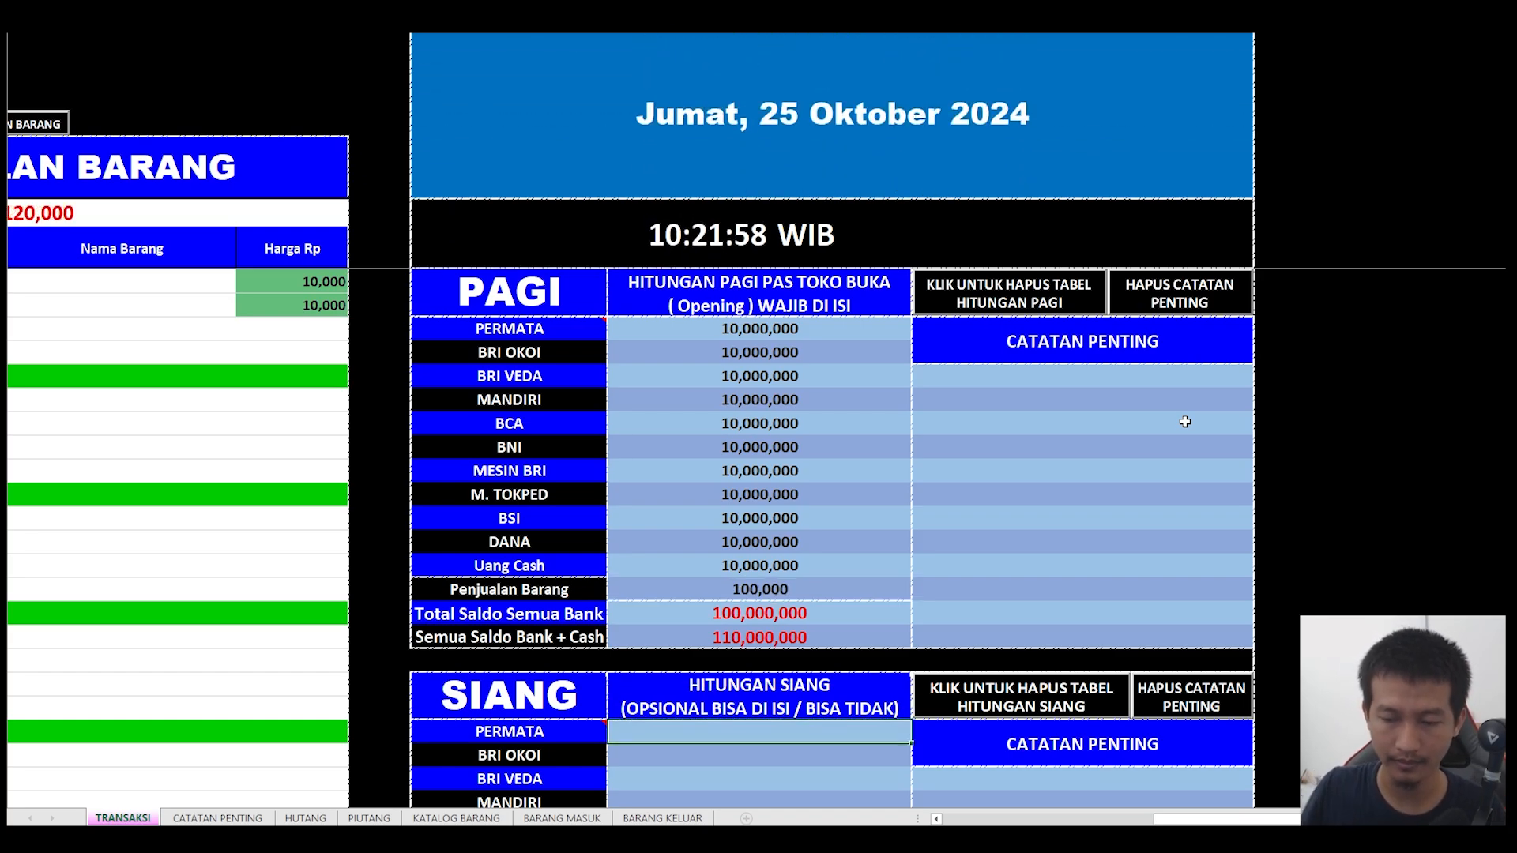
- Clear the existing entries from the PENJUALAN BARANG table
{"action": "scroll", "coordinate": [823, 227], "scroll_direction": "left", "scroll_amount": 5}
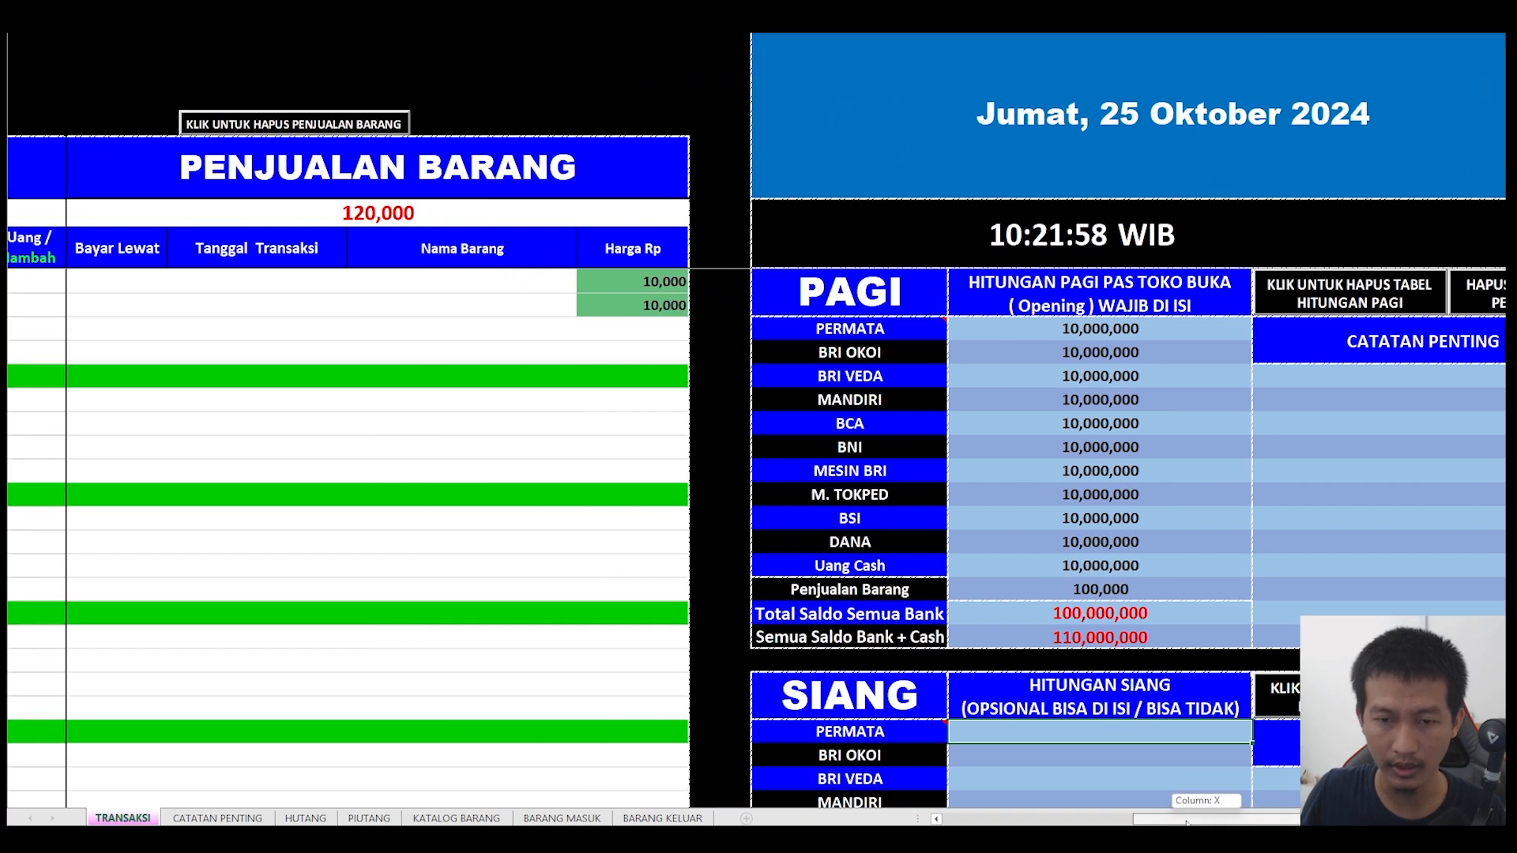
{"action": "left_click", "coordinate": [774, 126]}
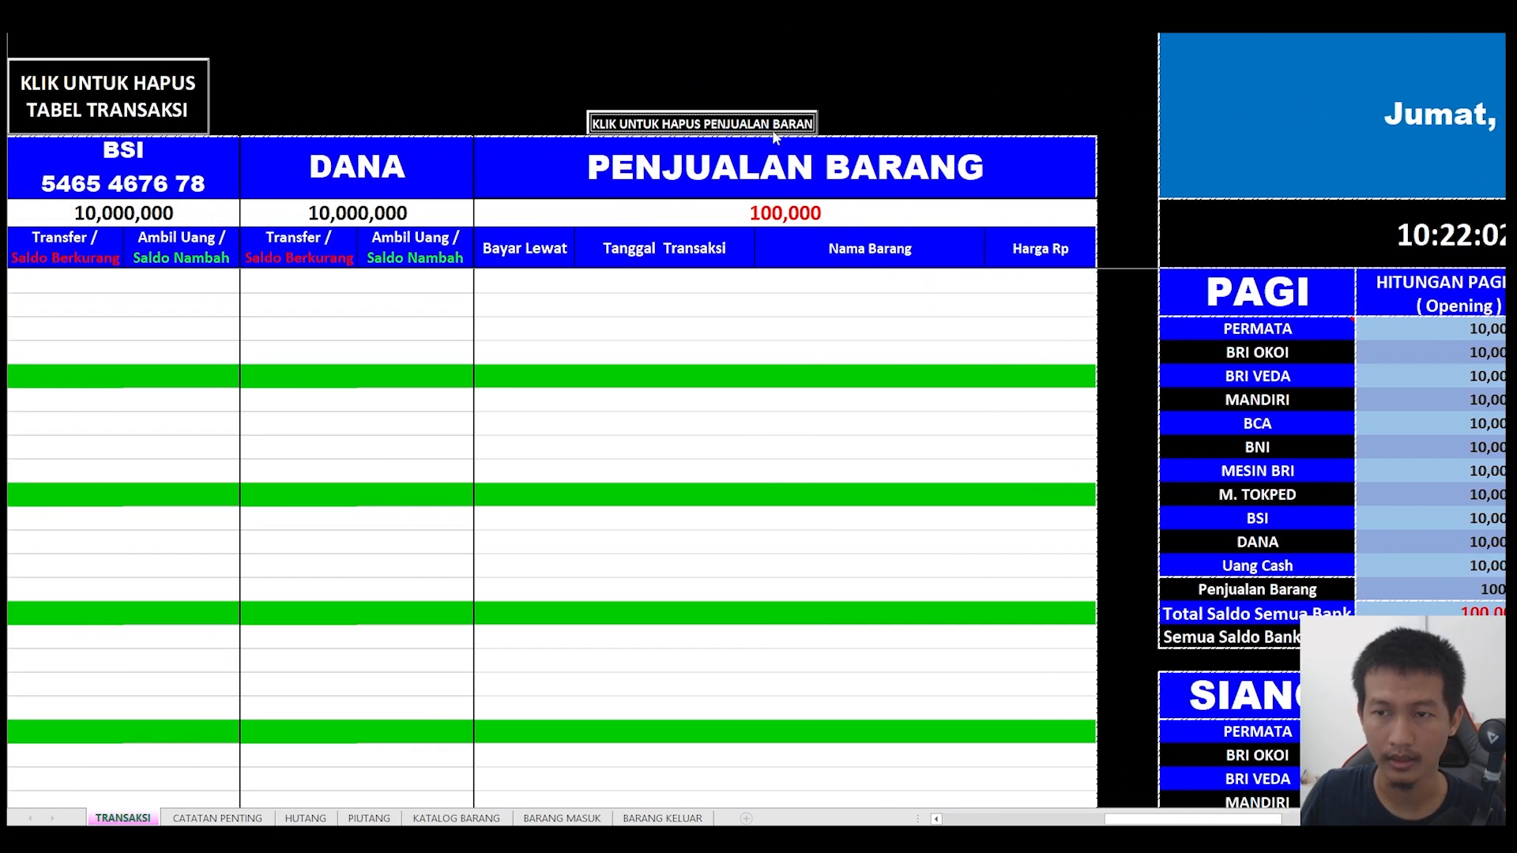
{"action": "left_click", "coordinate": [824, 387]}
- Record a transfer of 1,003,000 in the BRI OKOI Transfer column of transaction row 1
{"action": "left_click_drag", "start_coordinate": [1161, 820], "coordinate": [967, 788]}
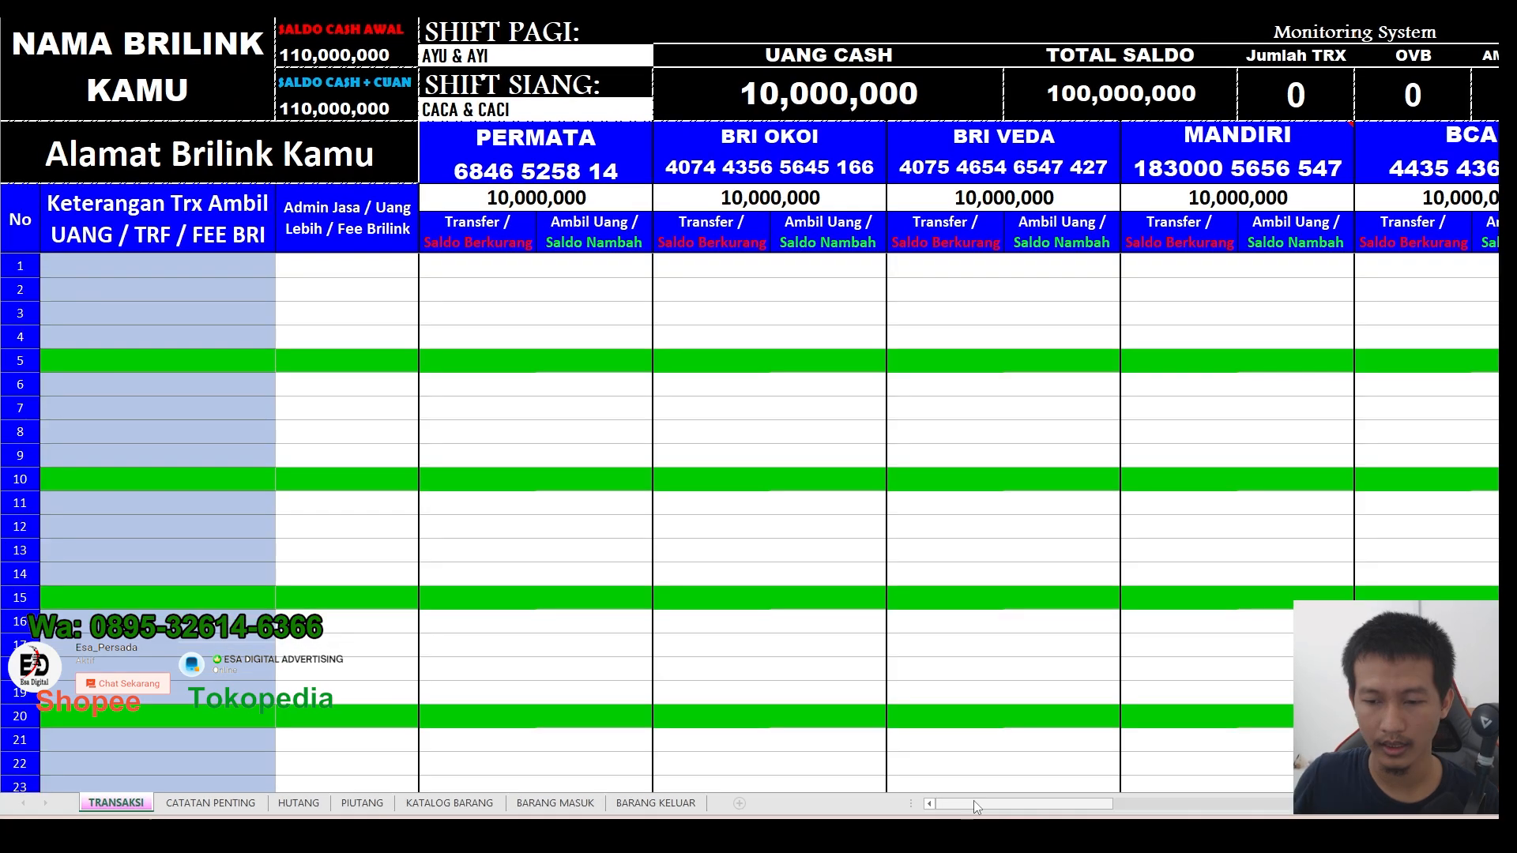
{"action": "left_click_drag", "start_coordinate": [1015, 818], "coordinate": [1185, 762]}
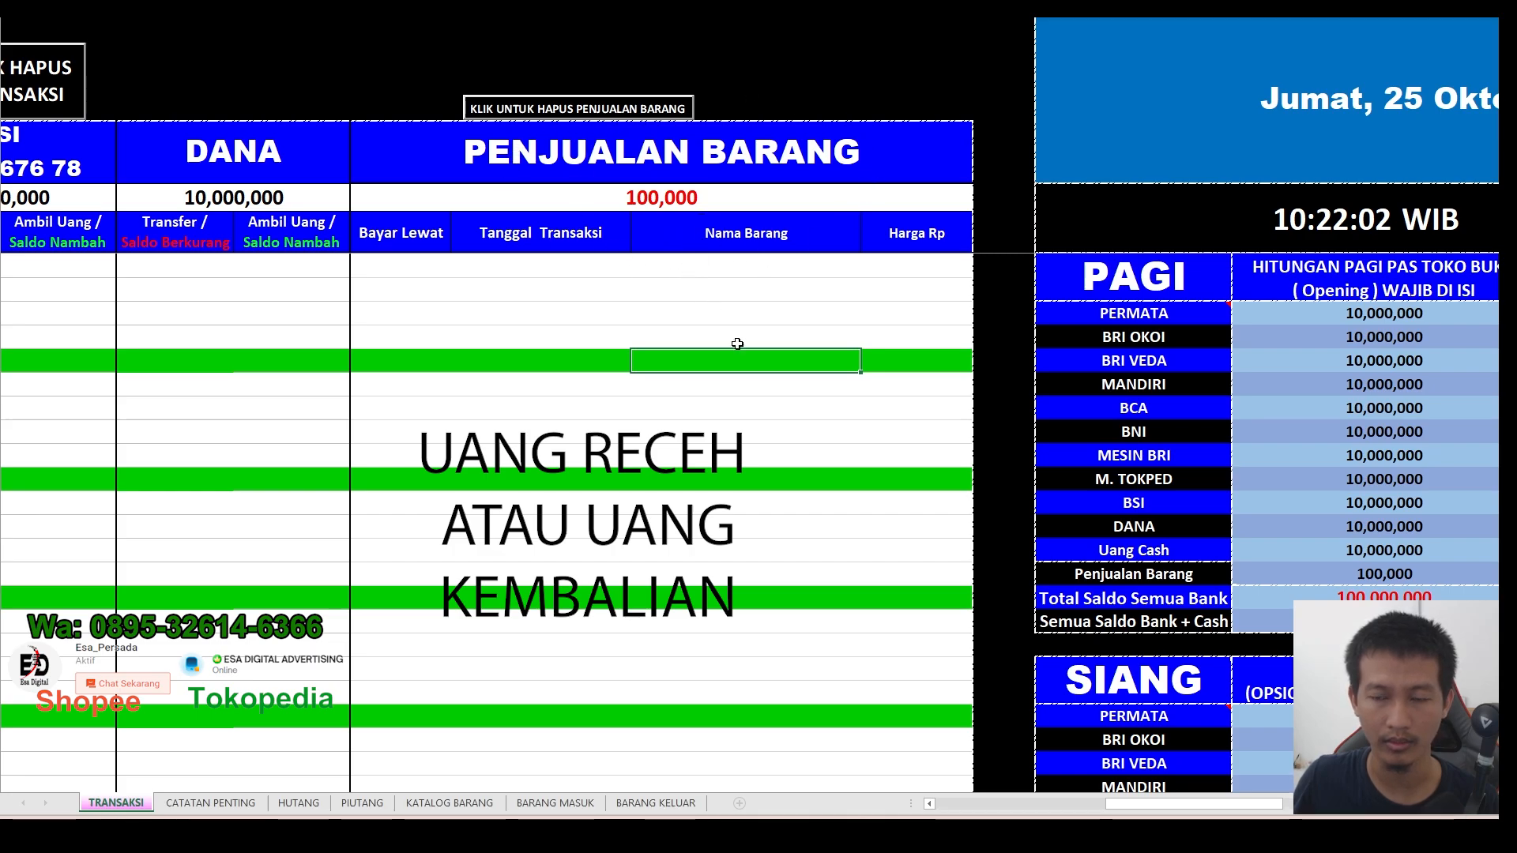
{"action": "left_click_drag", "start_coordinate": [1124, 800], "coordinate": [972, 800]}
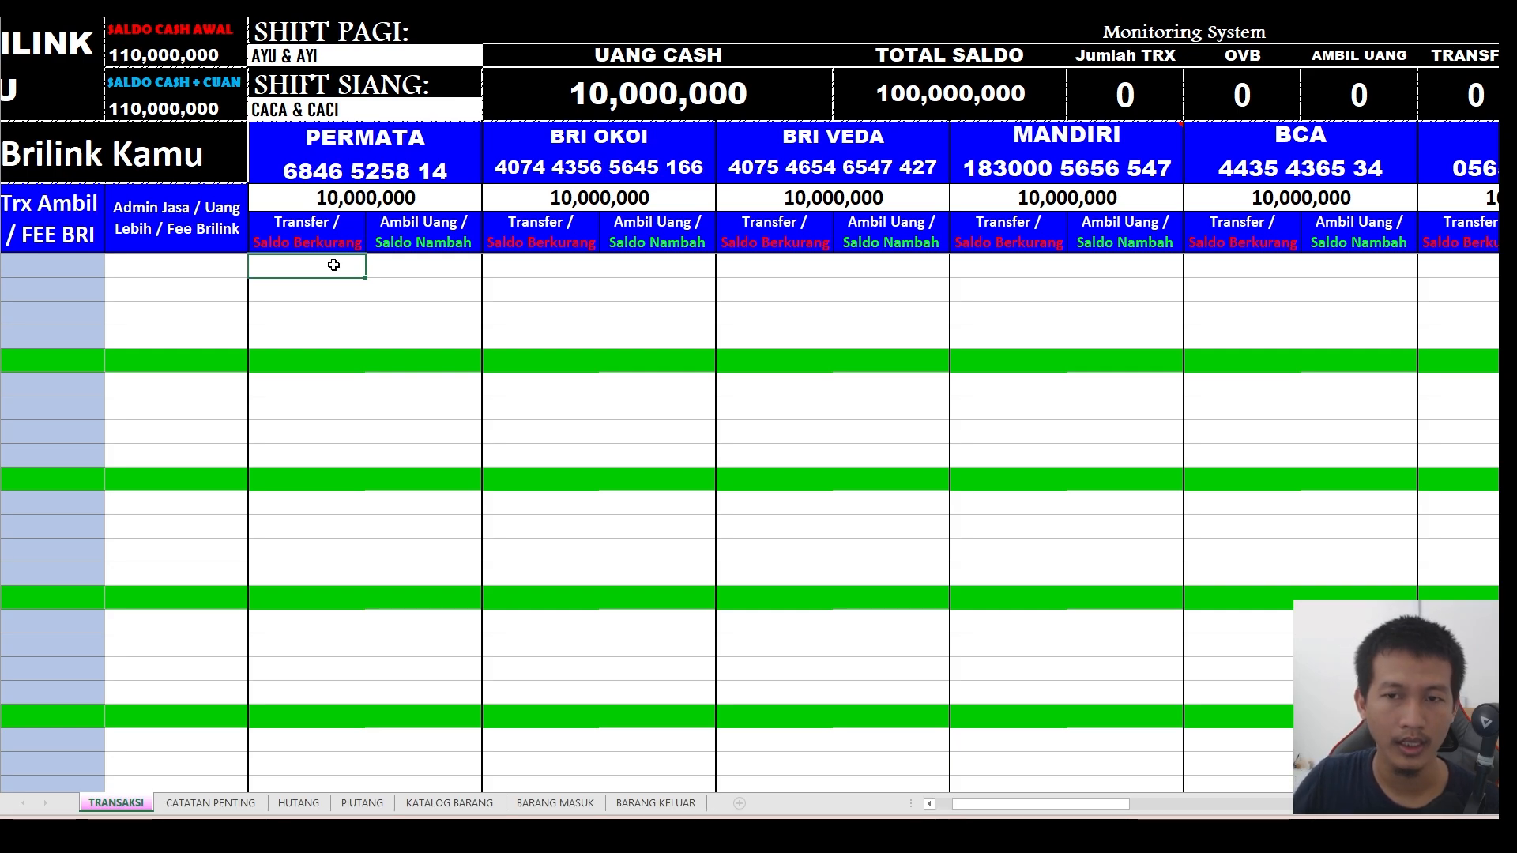
{"action": "left_click", "coordinate": [780, 267]}
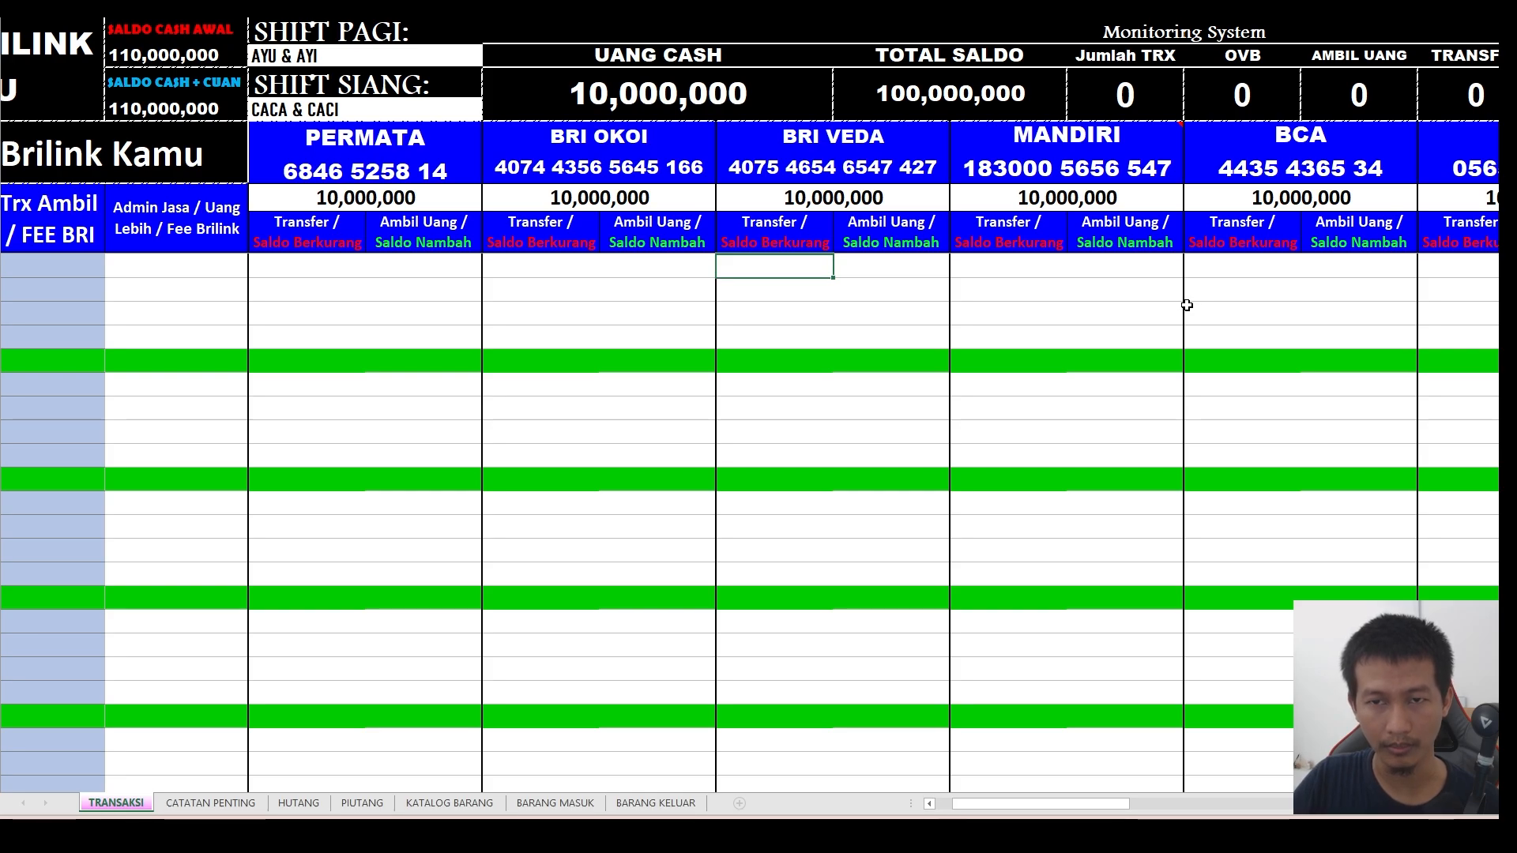
{"action": "key", "text": "Left"}
{"action": "key", "text": "Left"}
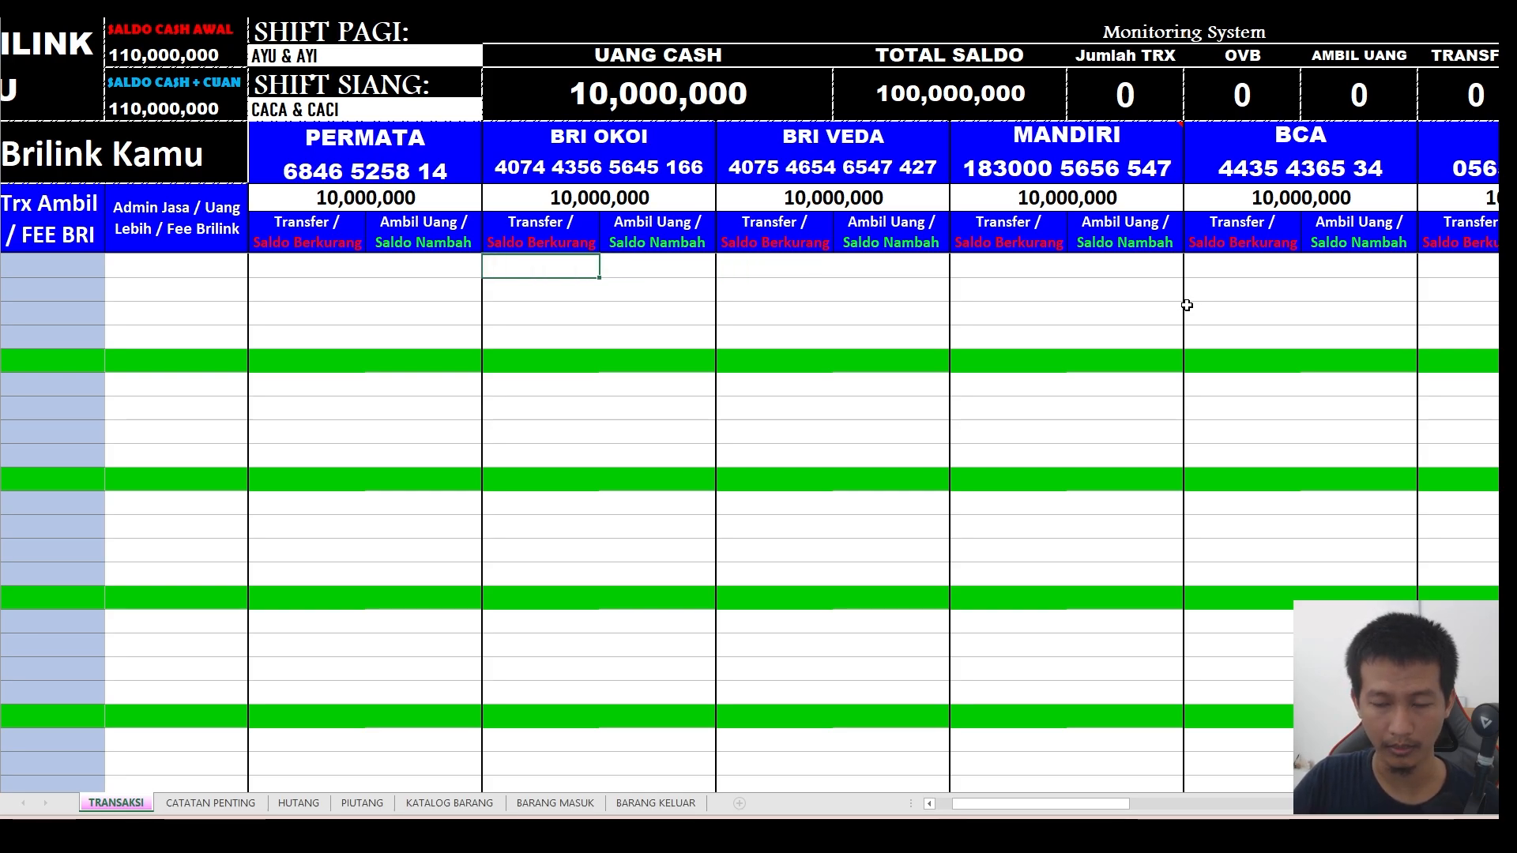
{"action": "type", "text": "10"}
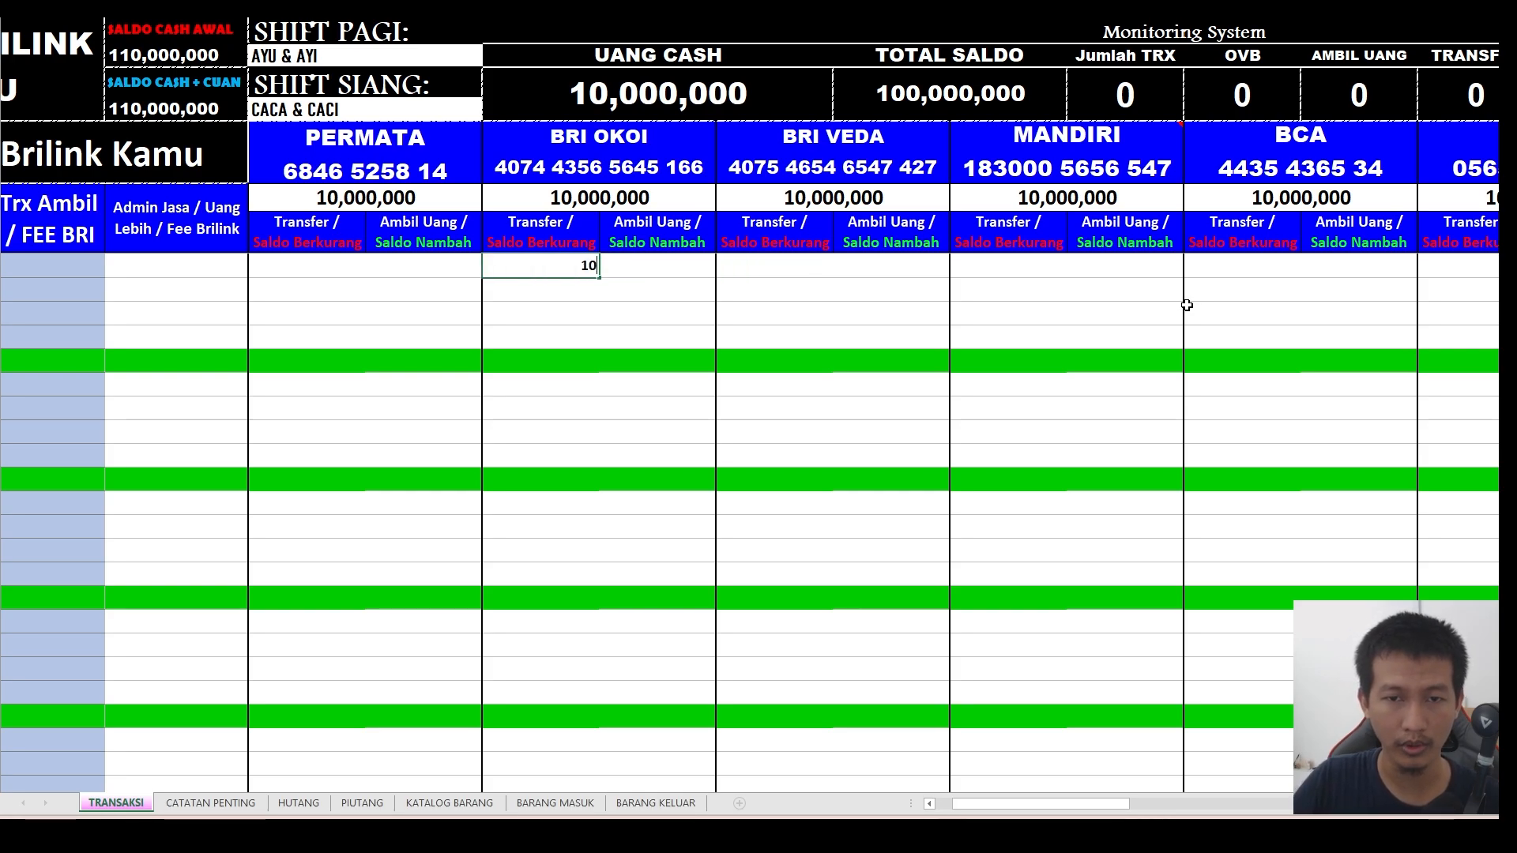
{"action": "type", "text": "03000"}
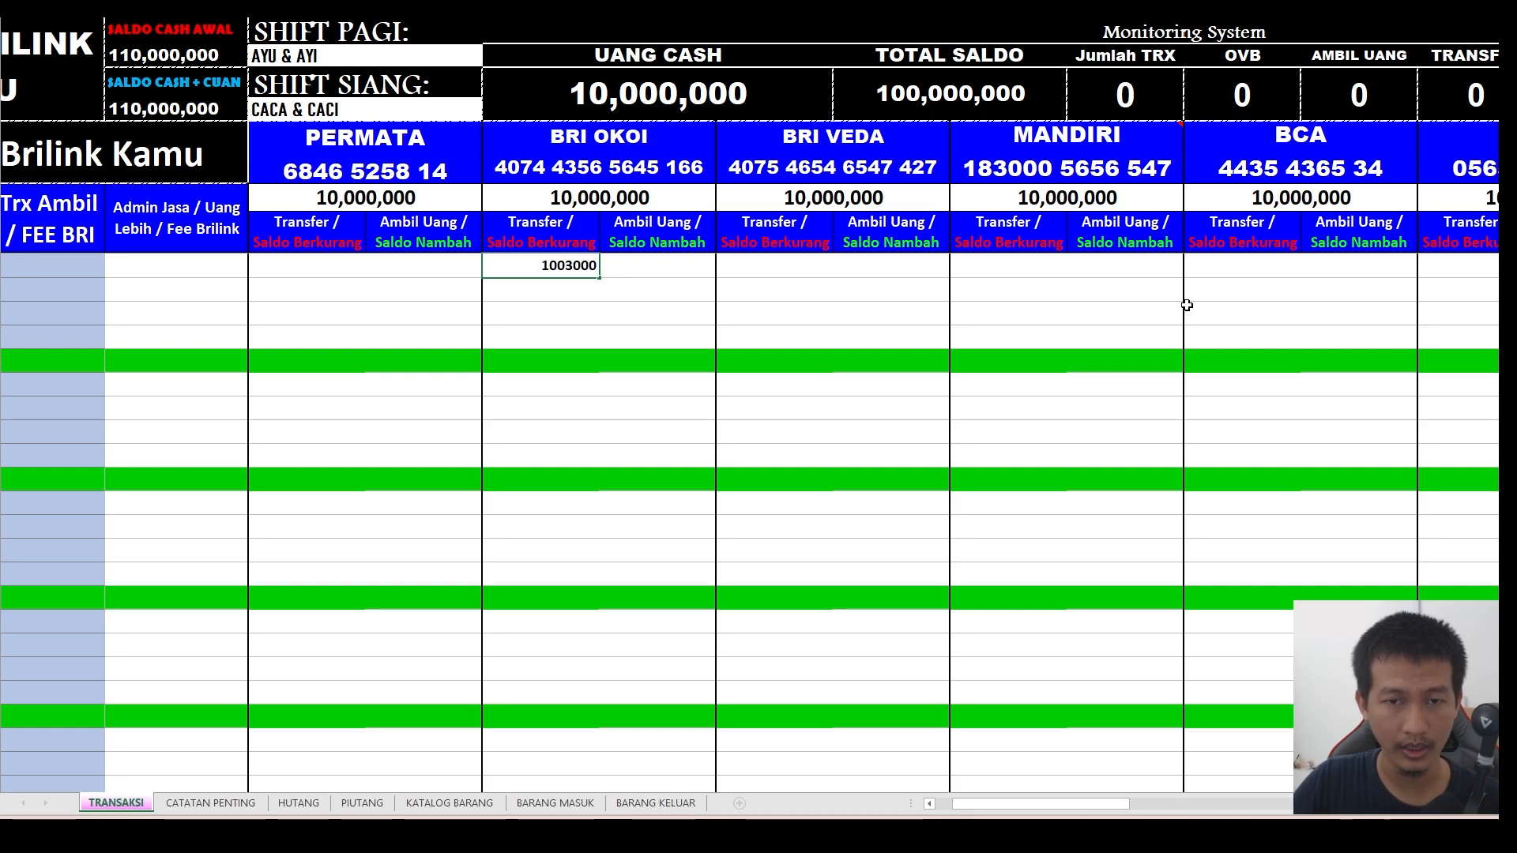
{"action": "key", "text": "Left"}
- Enter an admin fee of 7,000 in the Admin Jasa column of transaction row 1
{"action": "key", "text": "Left"}
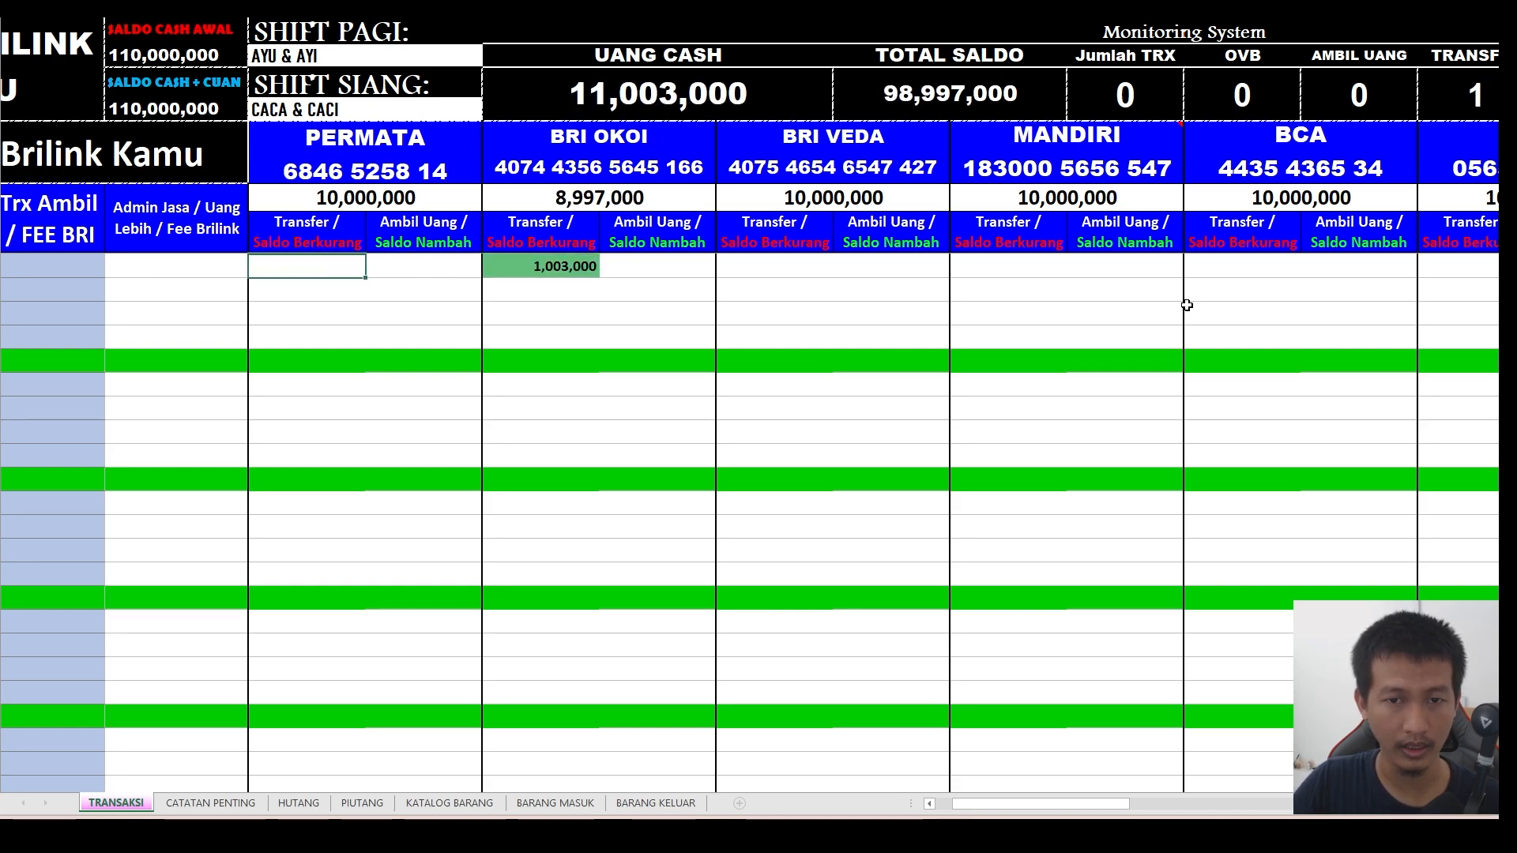
{"action": "key", "text": "Left"}
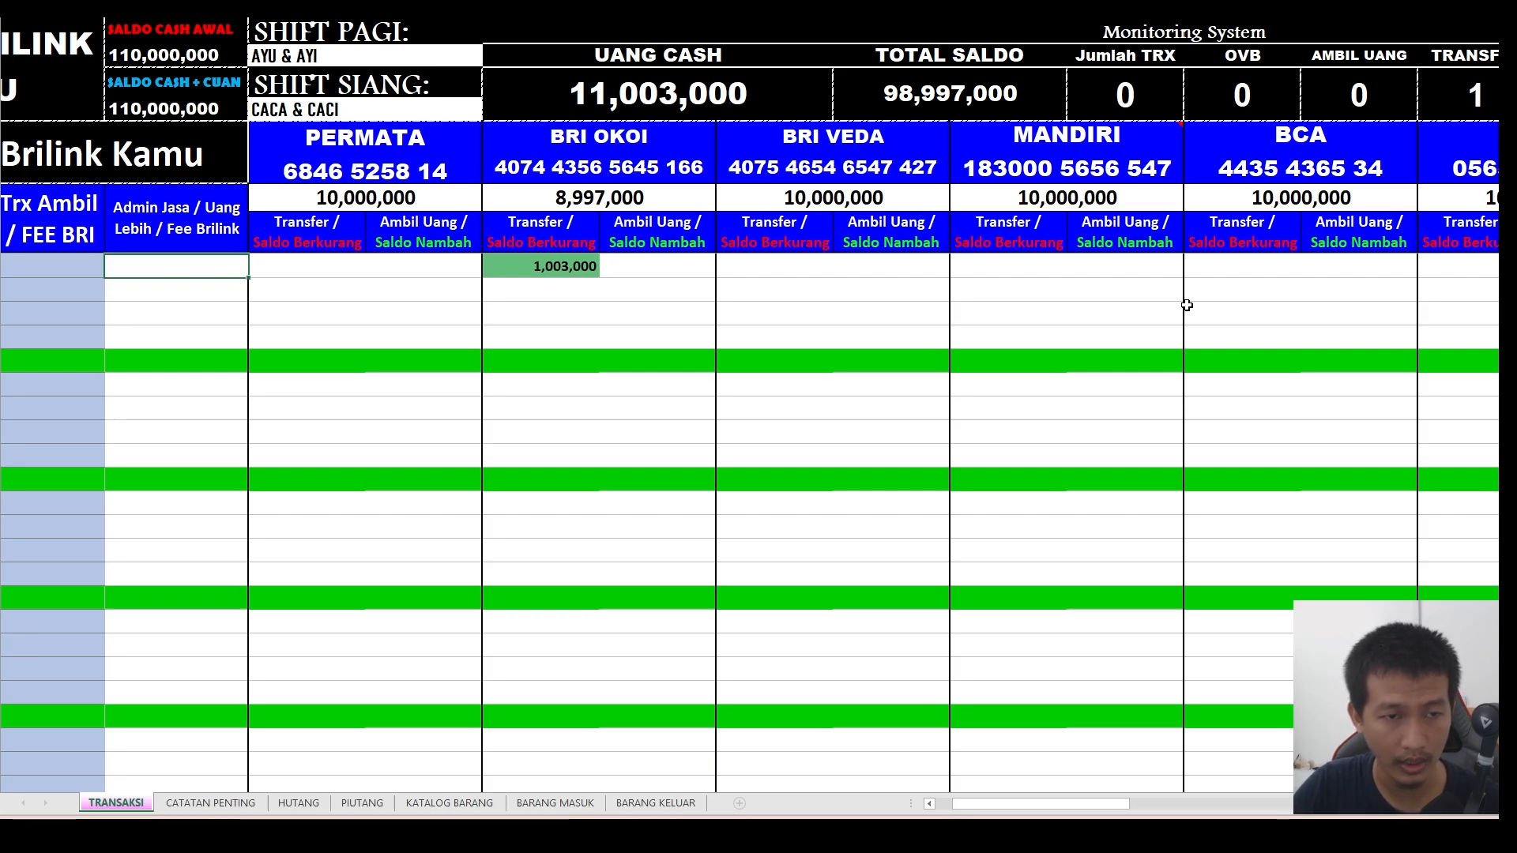
{"action": "type", "text": "7000"}
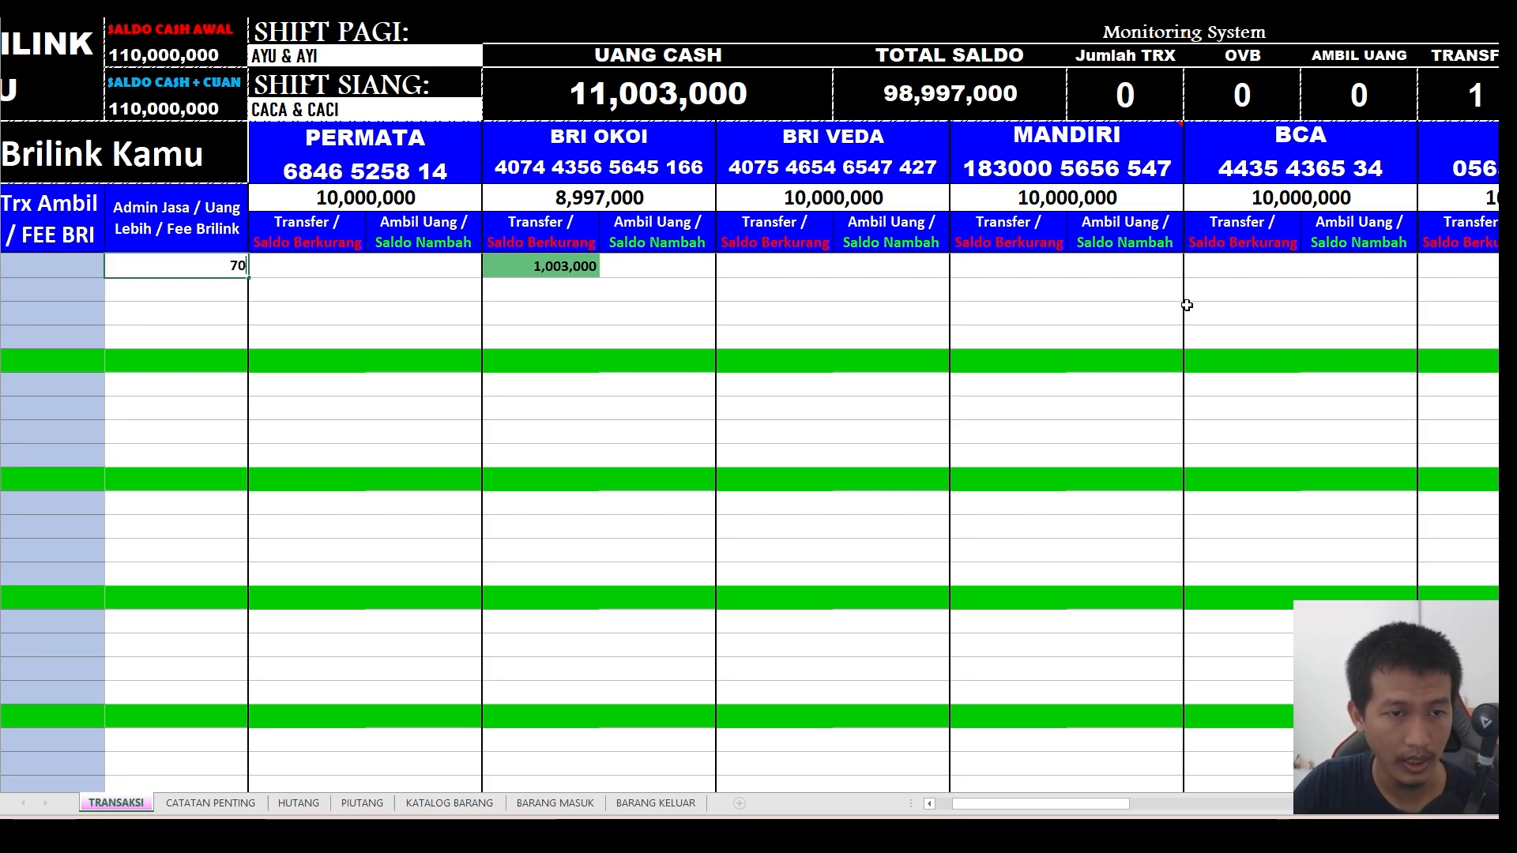
{"action": "key", "text": "Return"}
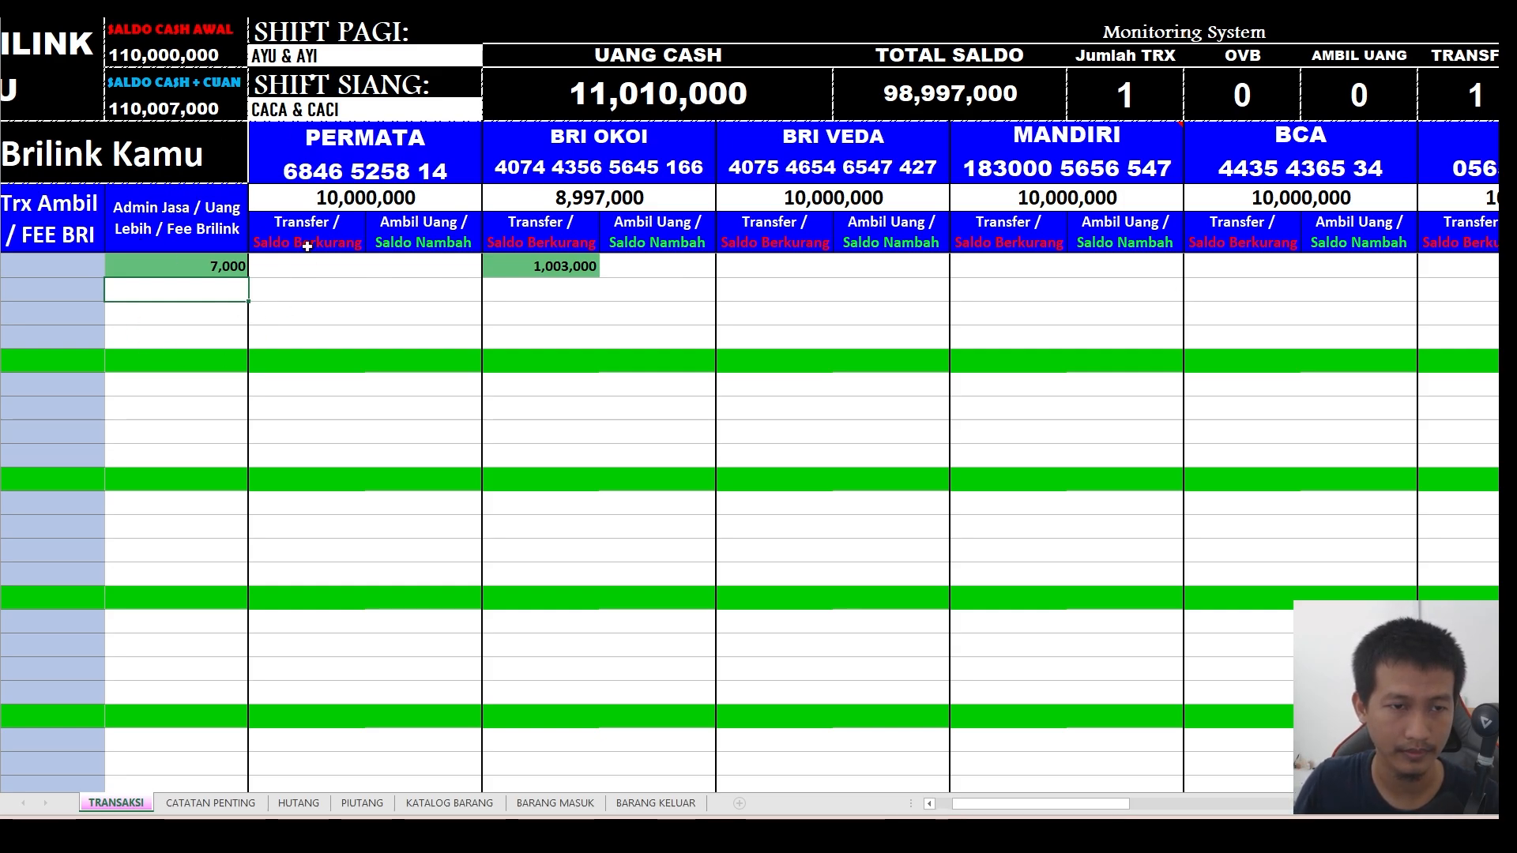
- Record a transfer of 2,003,000 under BRI OKOI in transaction row 2 and select that row's Admin Jasa cell
{"action": "left_click", "coordinate": [550, 287]}
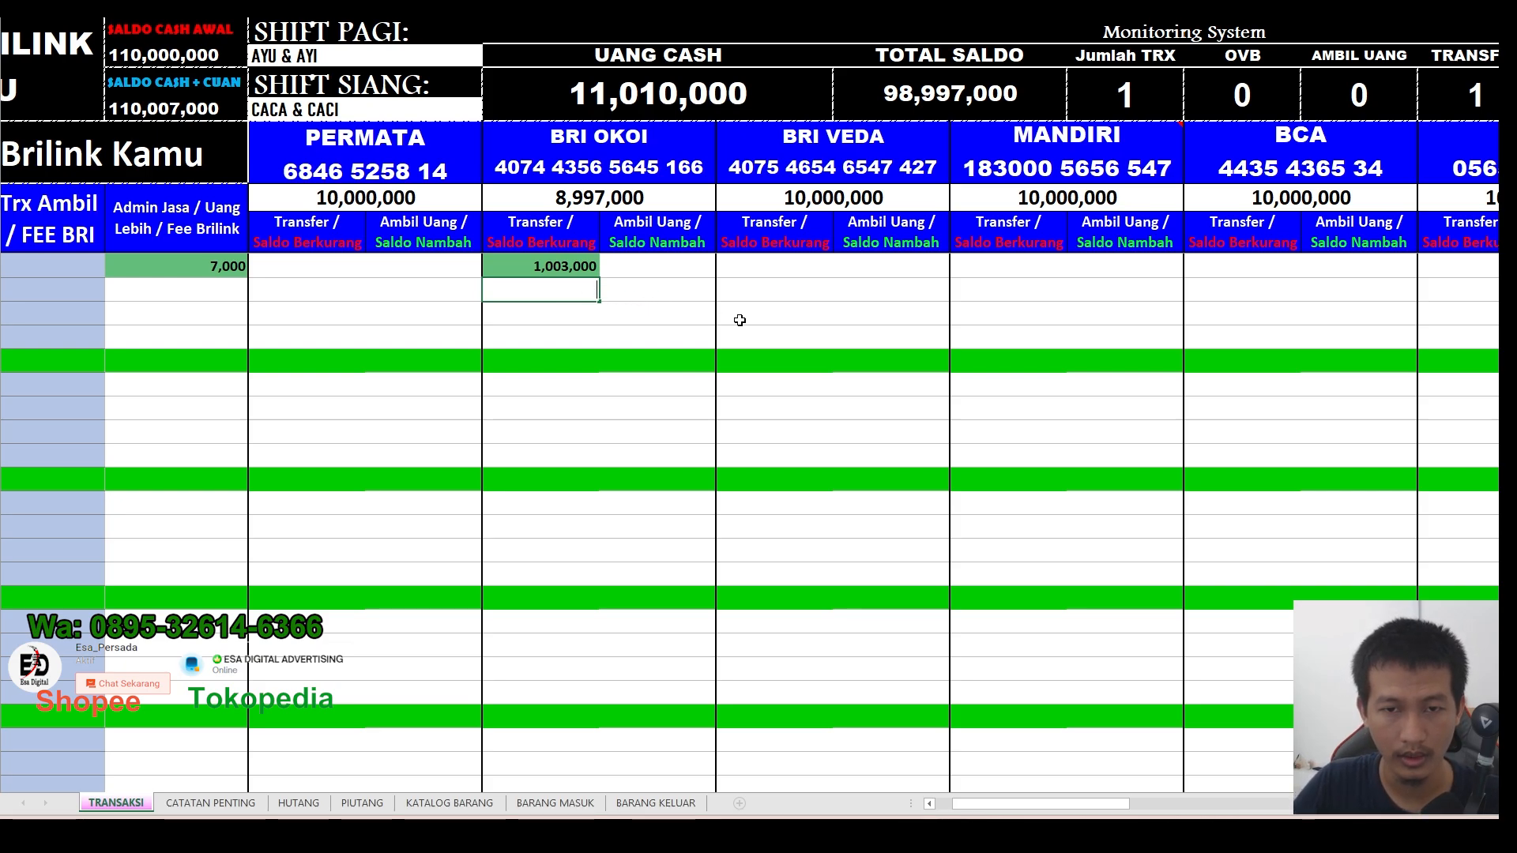
{"action": "type", "text": "2000000"}
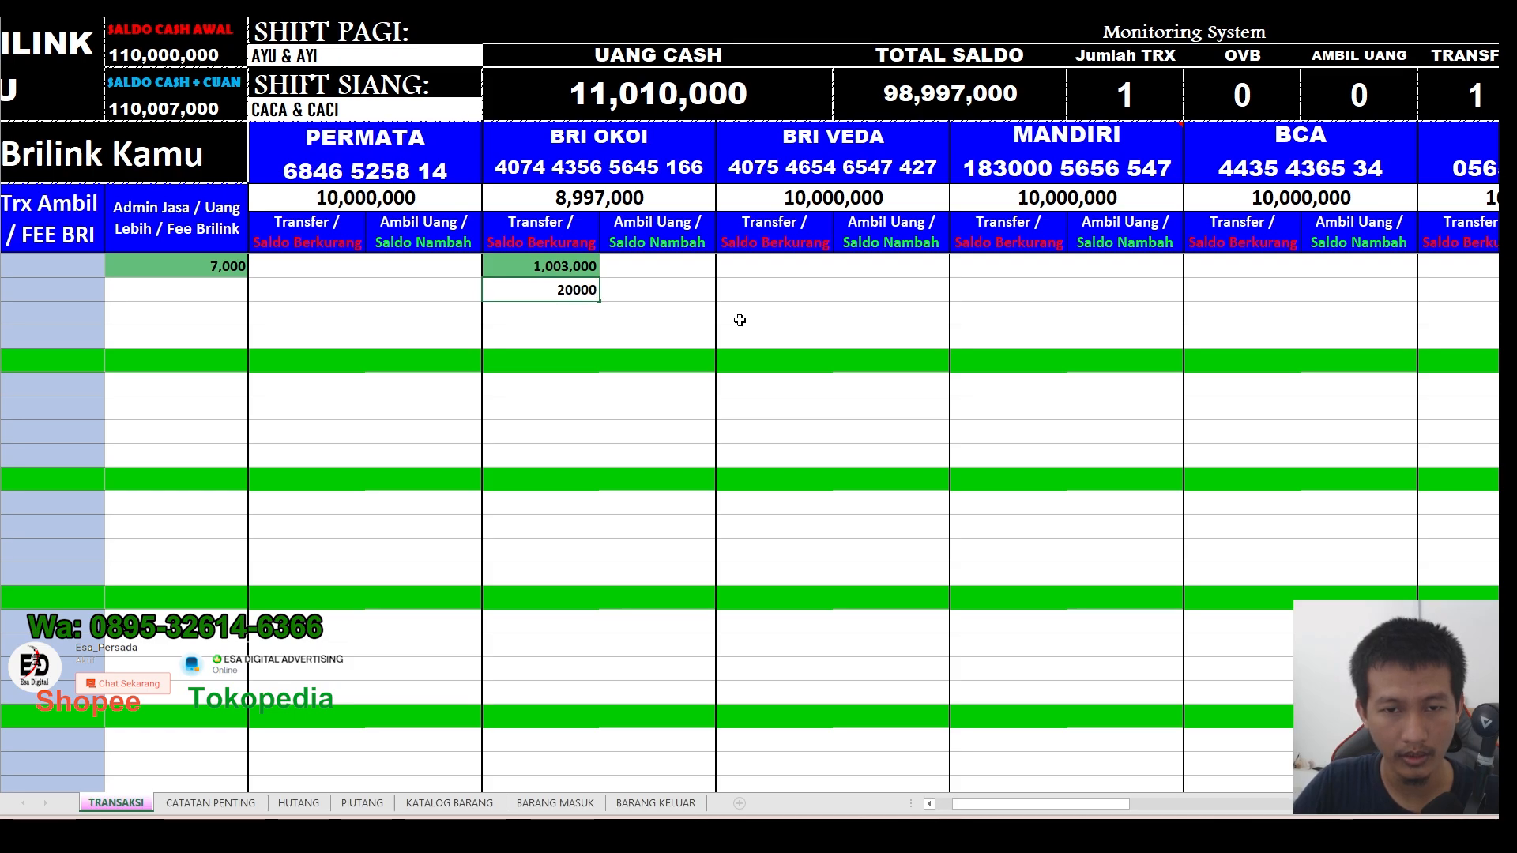
{"action": "key", "text": "BackSpace"}
{"action": "key", "text": "BackSpace"}
{"action": "key", "text": "BackSpace"}
{"action": "key", "text": "BackSpace"}
{"action": "key", "text": "BackSpace"}
{"action": "type", "text": "0"}
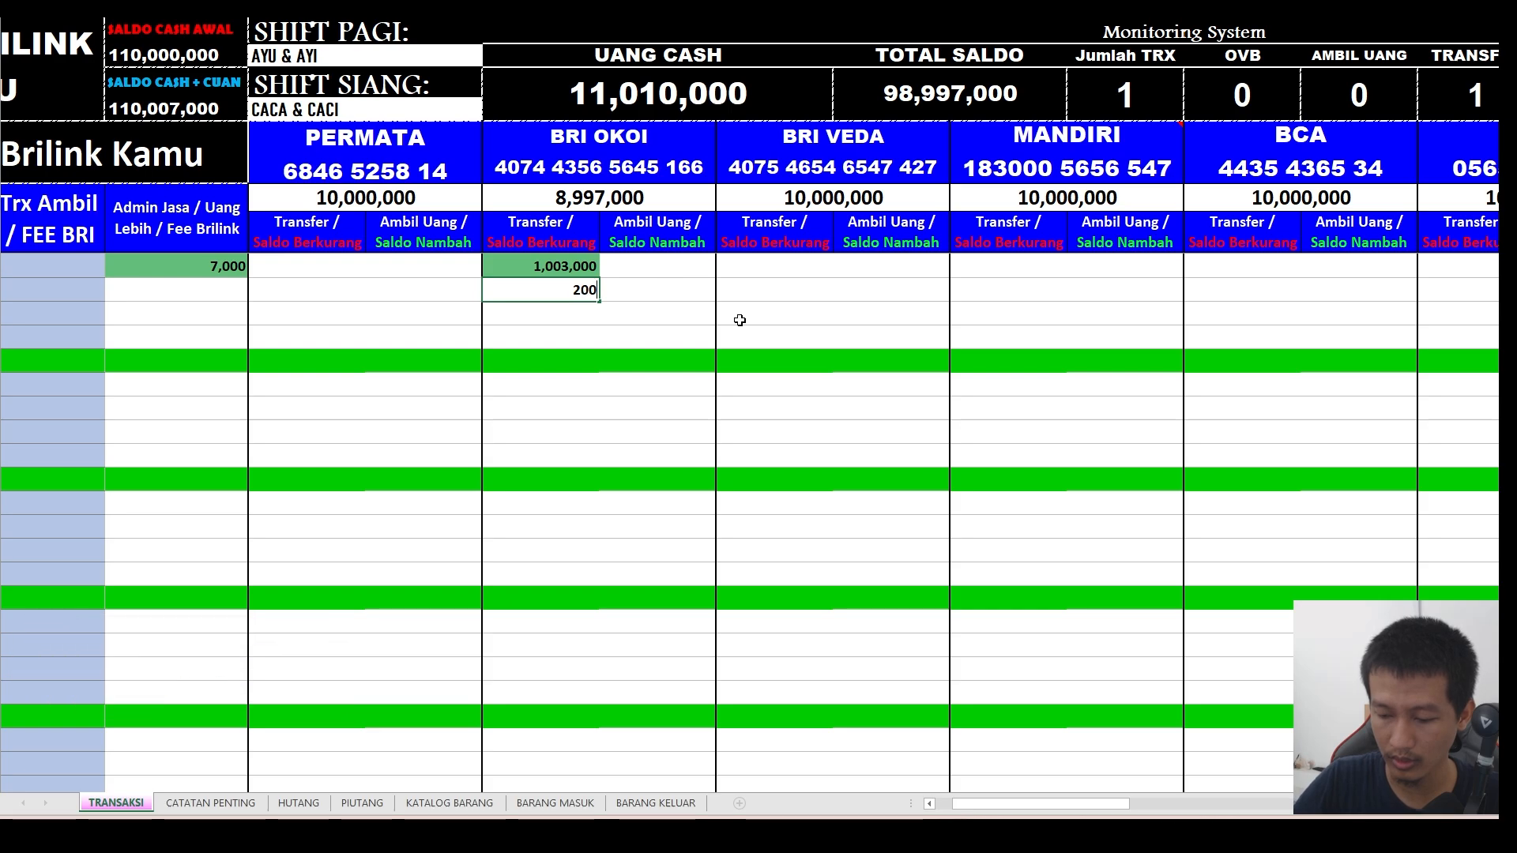
{"action": "type", "text": "3000"}
{"action": "key", "text": "Left"}
{"action": "key", "text": "Left"}
{"action": "key", "text": "Left"}
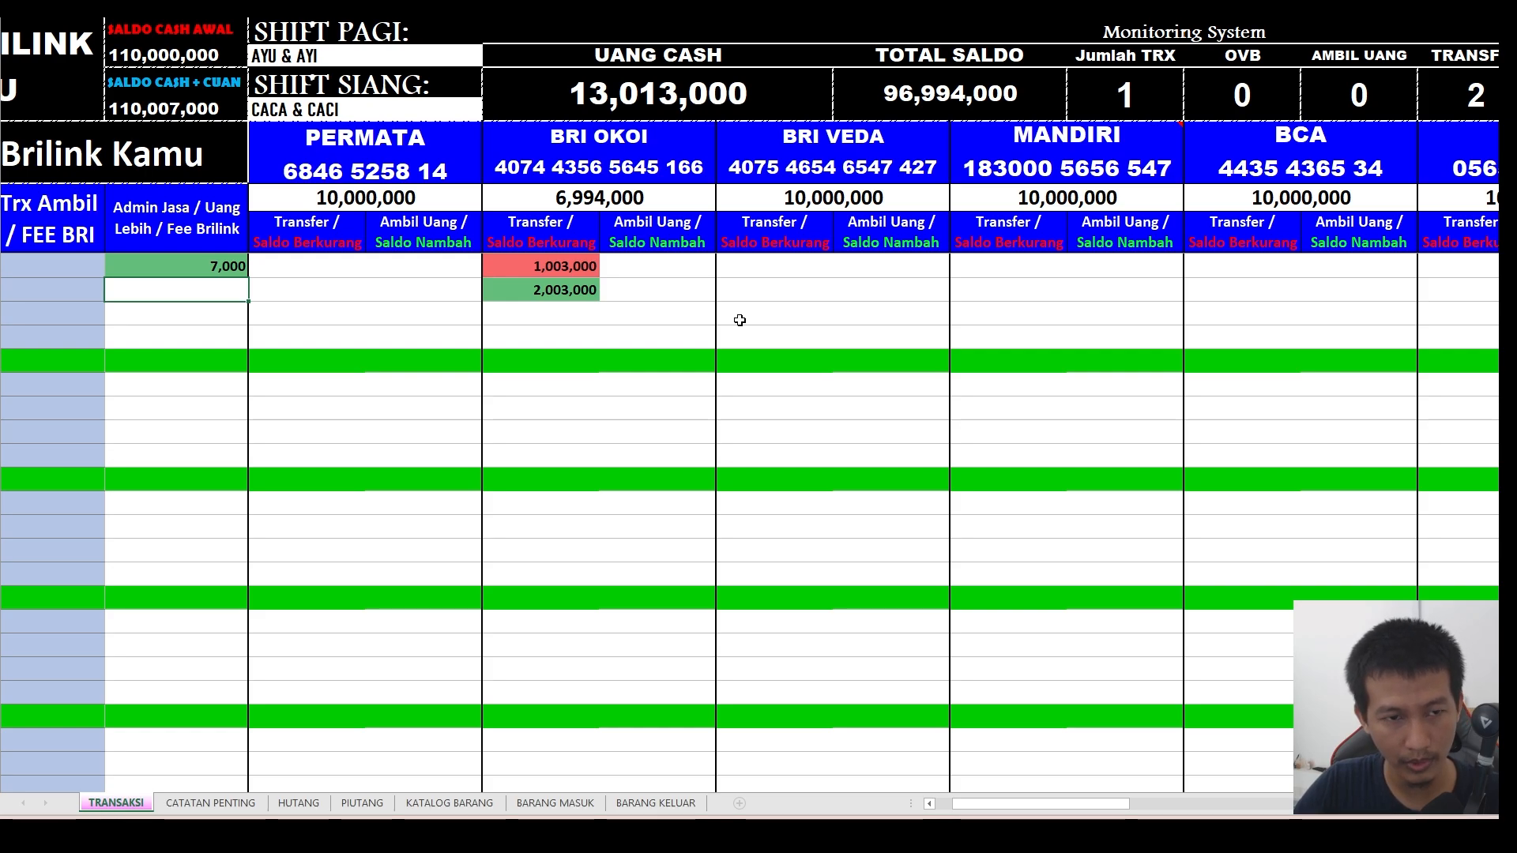
- Enter an admin fee of 7,000 in the Admin Jasa column of transaction row 2
{"action": "type", "text": "7000"}
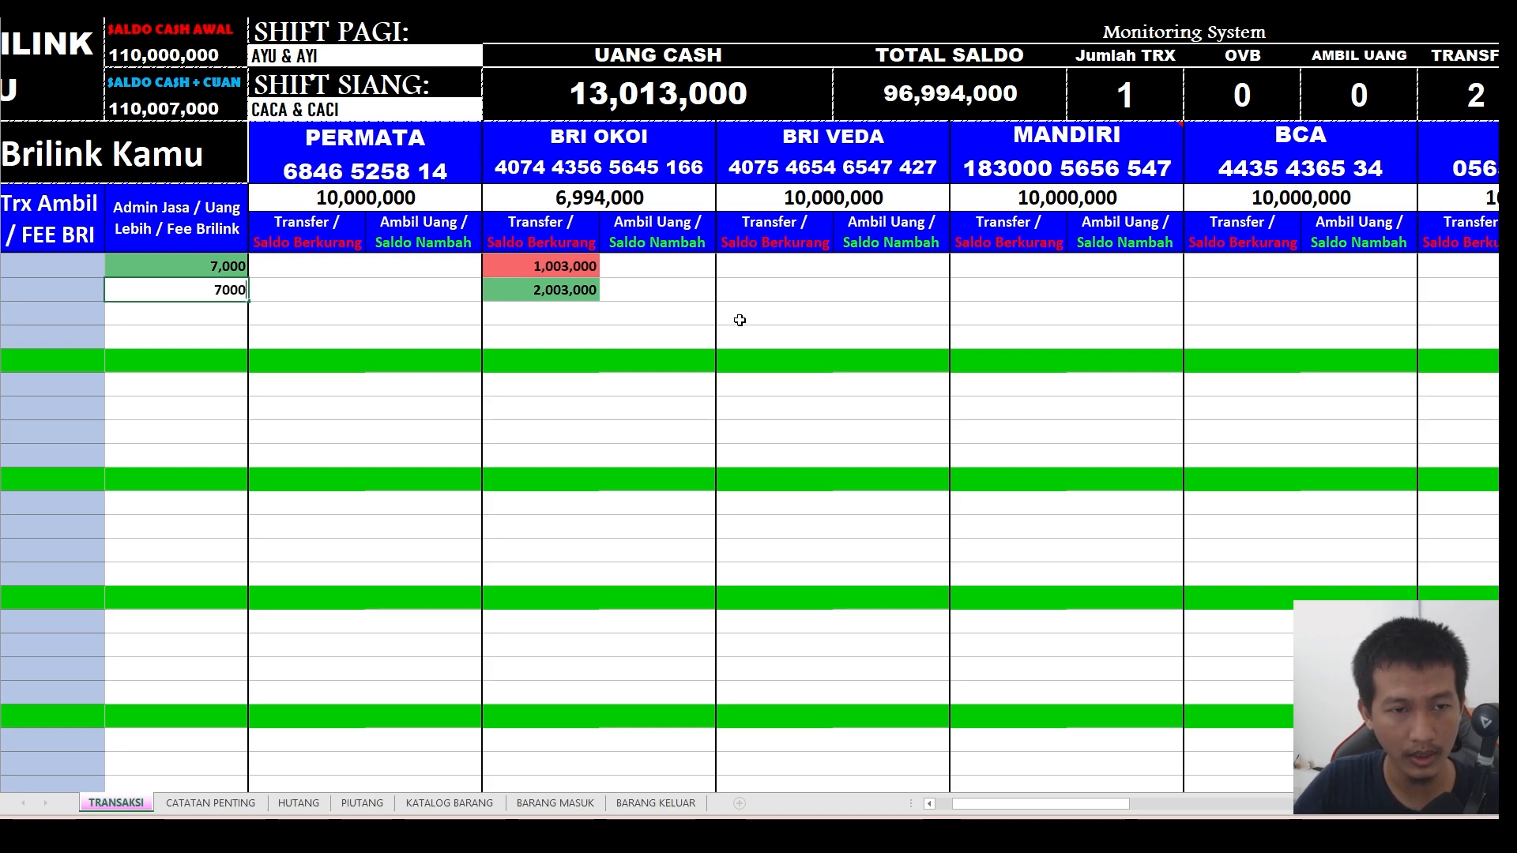
{"action": "key", "text": "Return"}
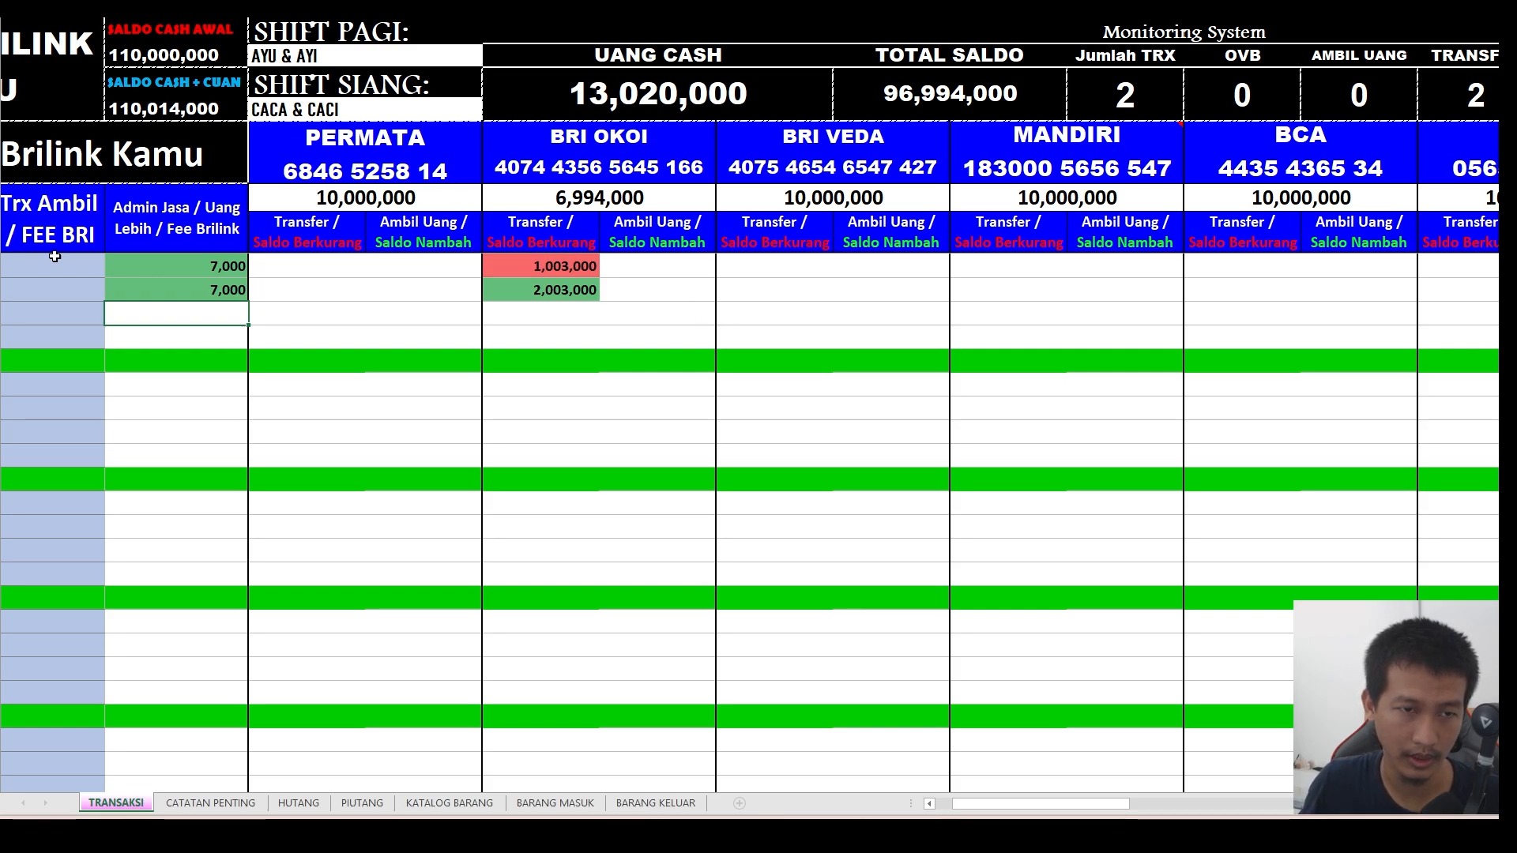
- Record a transfer of 1,000,000 in the BRI VEDA Transfer column of transaction row 3
{"action": "left_click", "coordinate": [739, 312]}
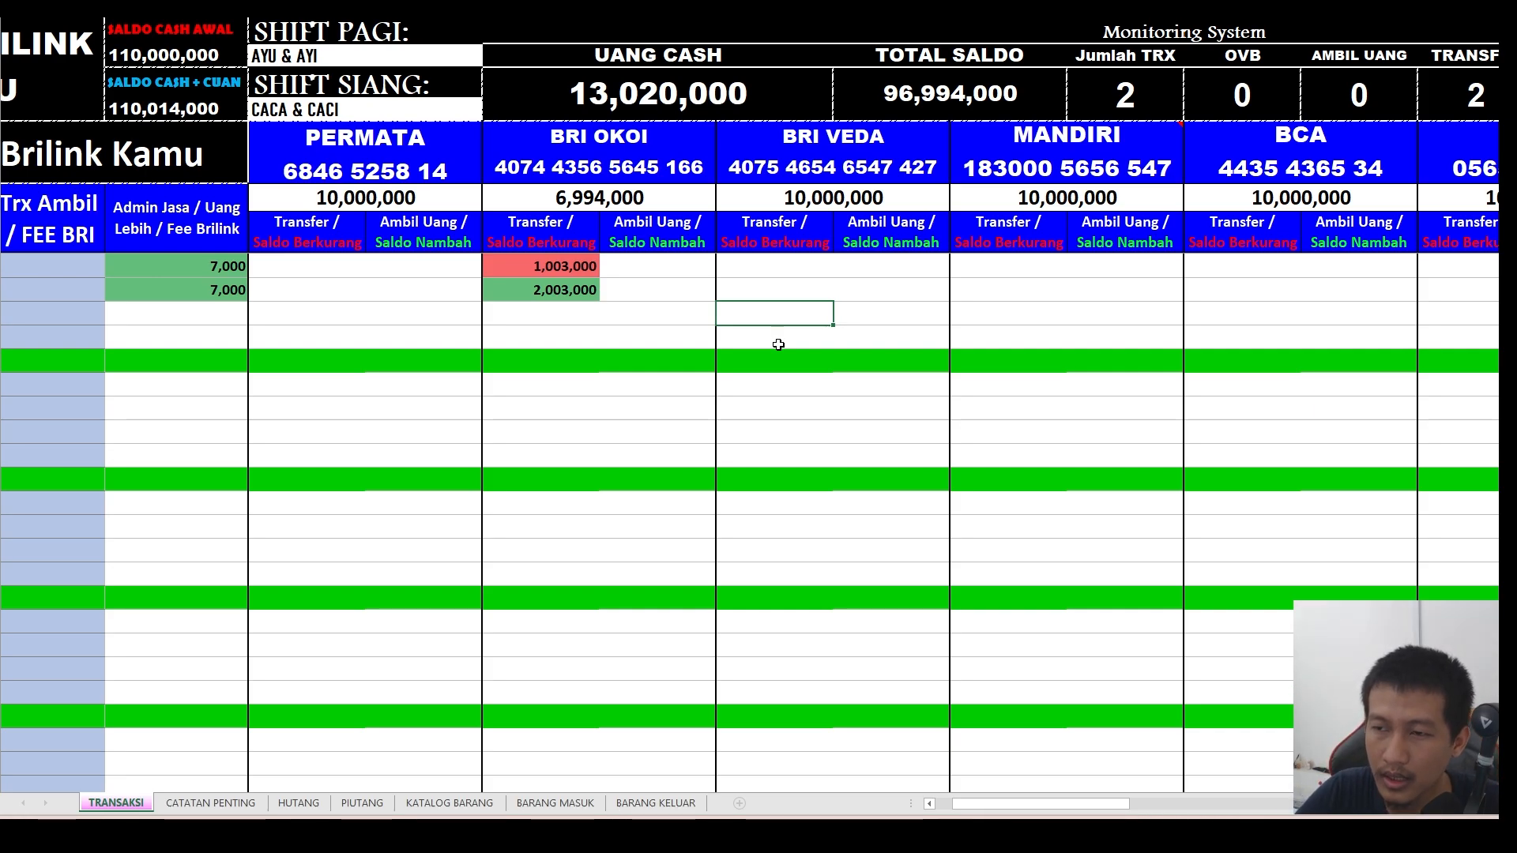
{"action": "type", "text": "1000000"}
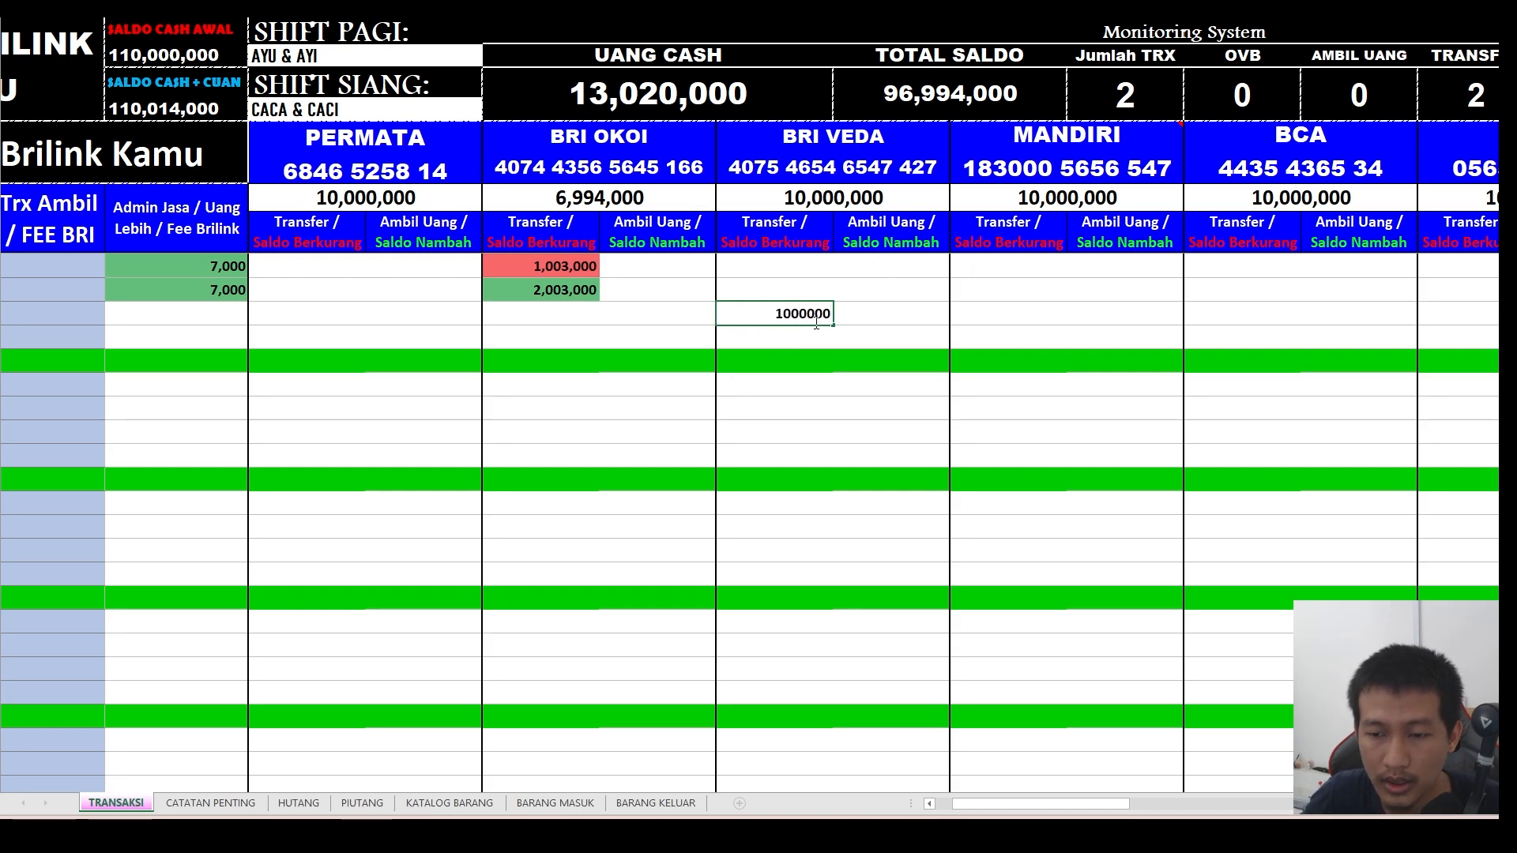
{"action": "key", "text": "Left"}
{"action": "key", "text": "Left"}
{"action": "key", "text": "Left"}
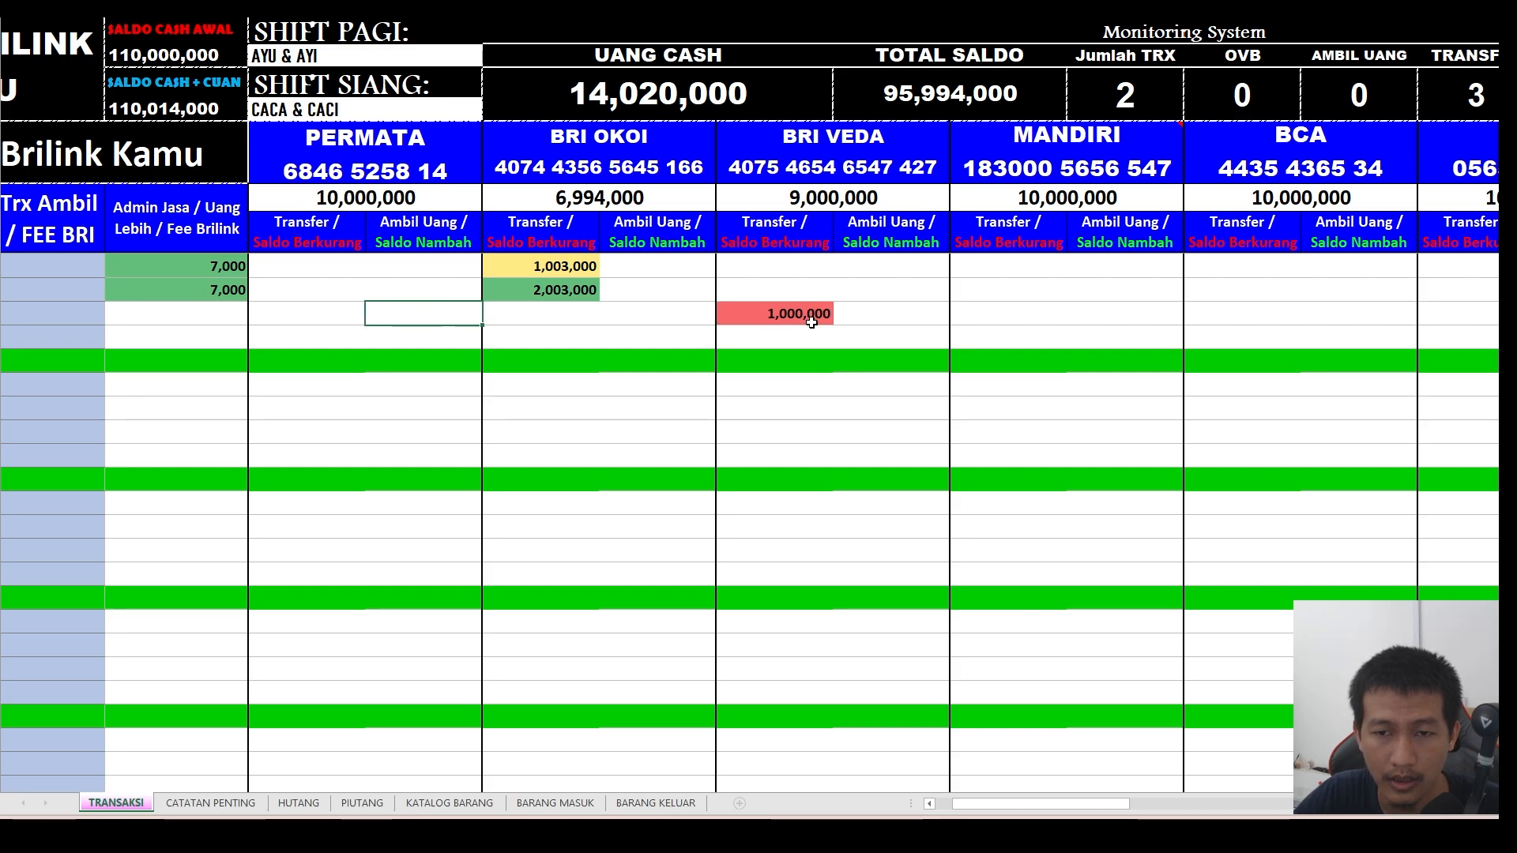
{"action": "key", "text": "Right"}
{"action": "key", "text": "Right"}
{"action": "key", "text": "Right"}
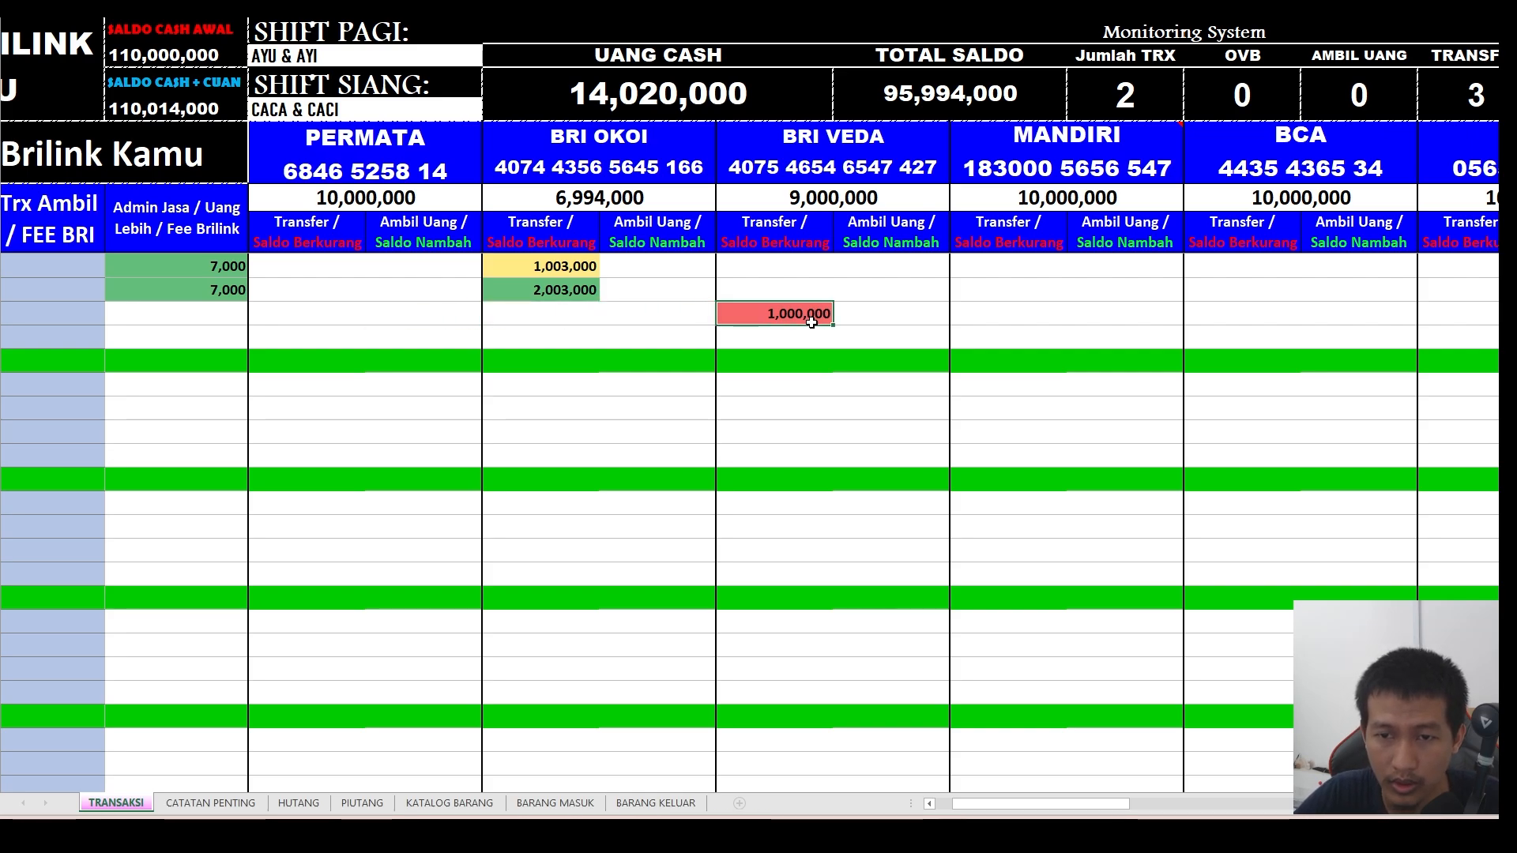
- Enter an admin fee of 10,000 in the Admin Jasa column of transaction row 3
{"action": "key", "text": "Left"}
{"action": "key", "text": "Left"}
{"action": "key", "text": "Left"}
{"action": "key", "text": "Left"}
{"action": "key", "text": "Left"}
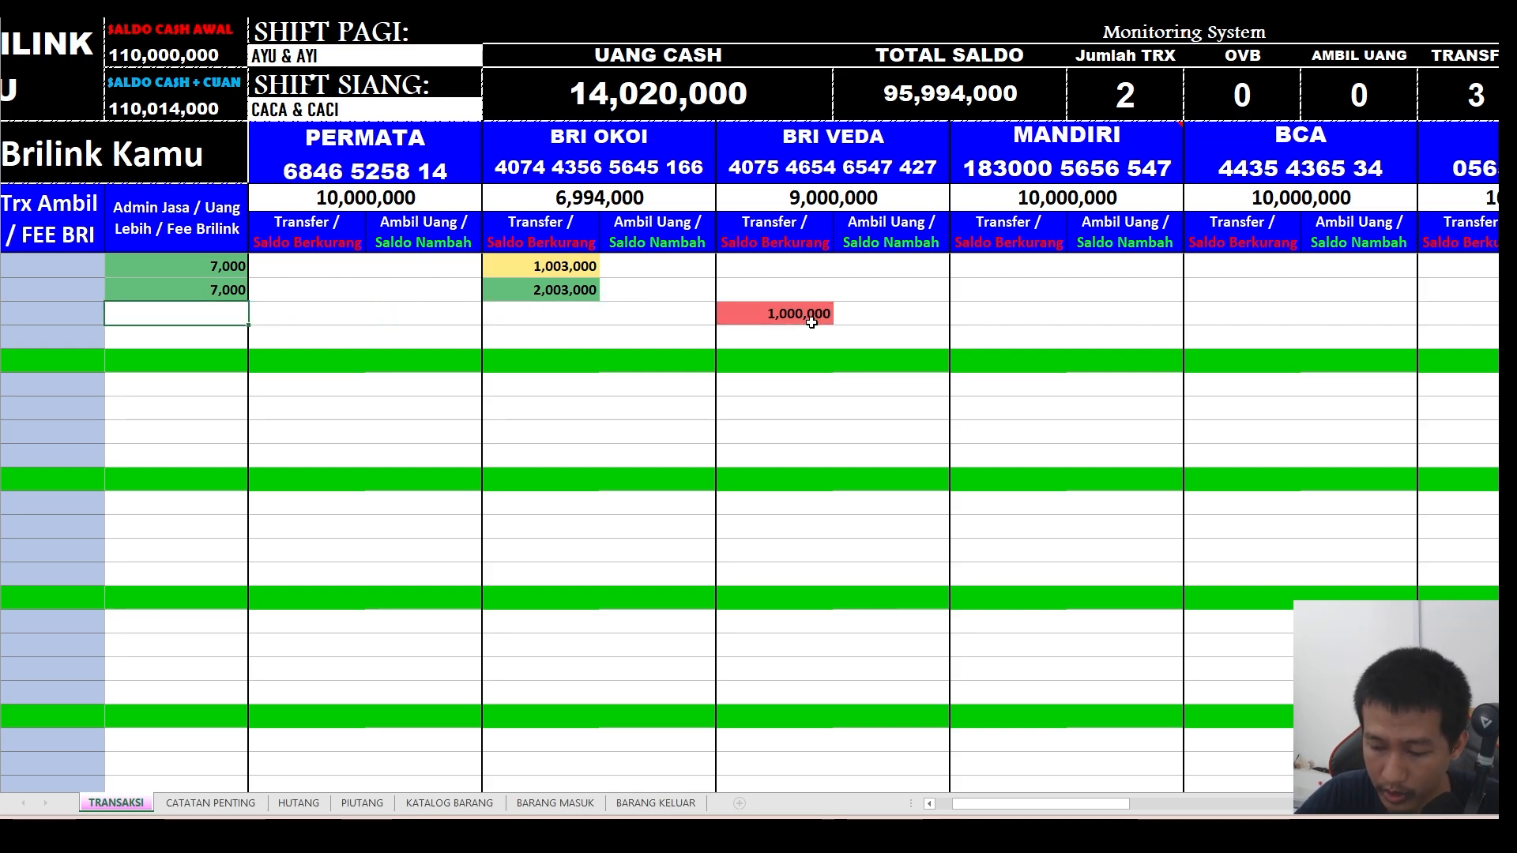
{"action": "type", "text": "10000"}
{"action": "key", "text": "Return"}
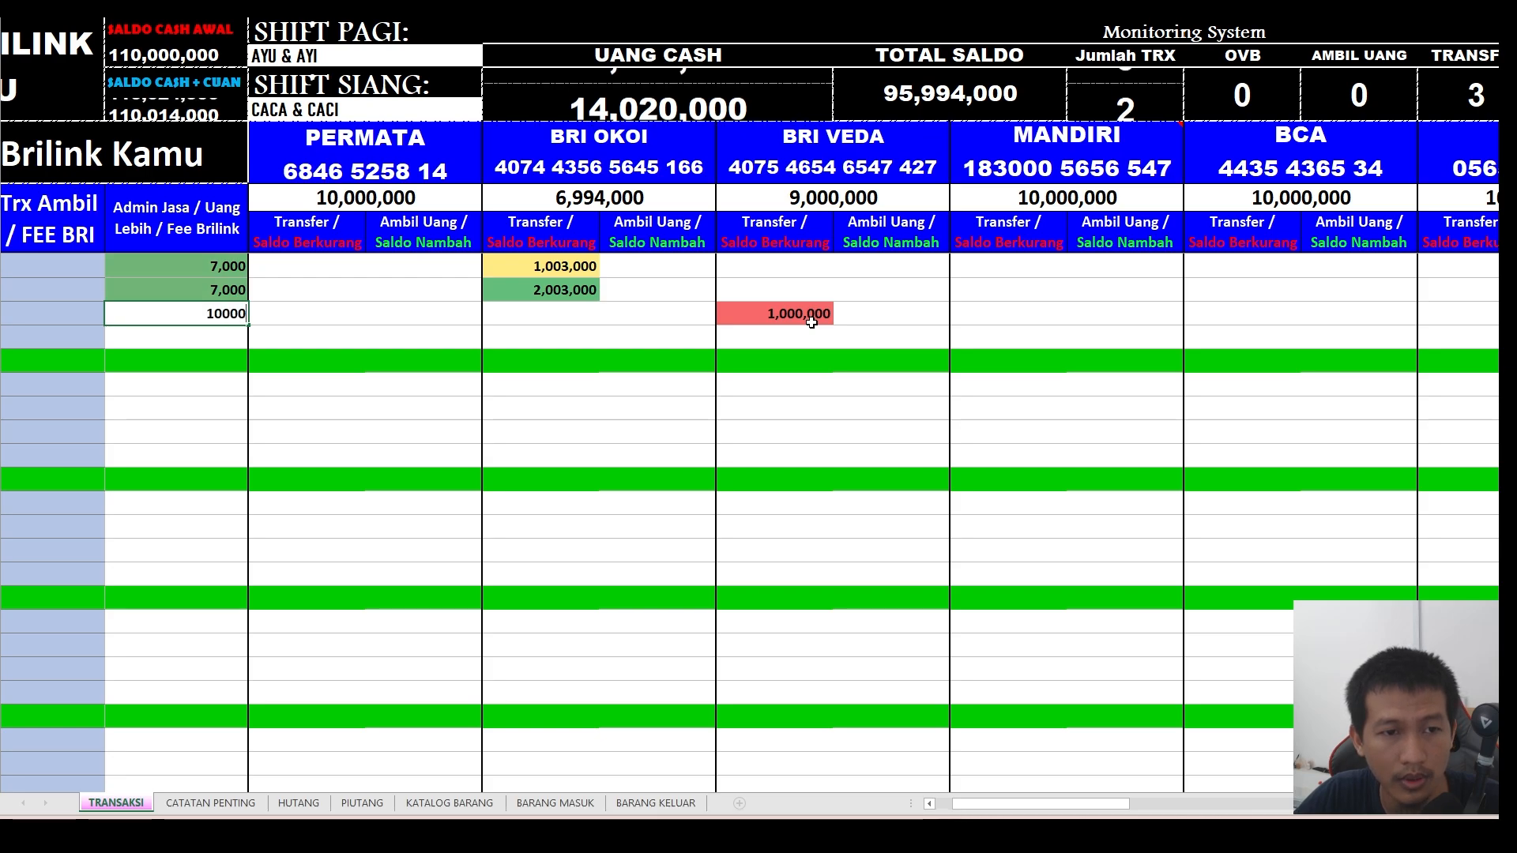
- Record a transfer of 2,000,000 in the BRI VEDA Transfer column of transaction row 4
{"action": "key", "text": "Right"}
{"action": "key", "text": "Right"}
{"action": "key", "text": "Right"}
{"action": "key", "text": "Right"}
{"action": "key", "text": "Right"}
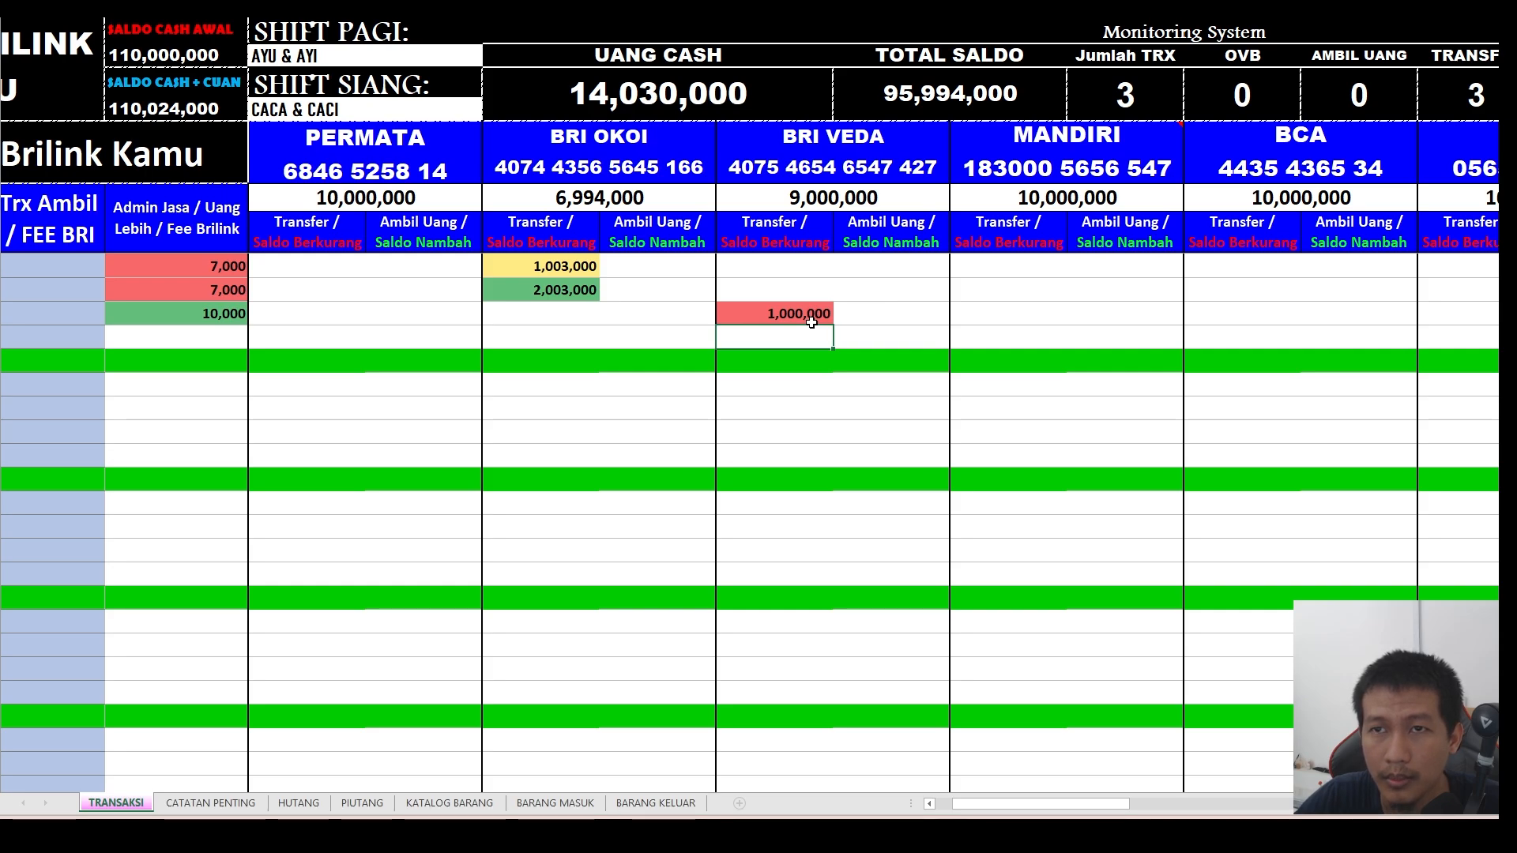
{"action": "type", "text": "2000000"}
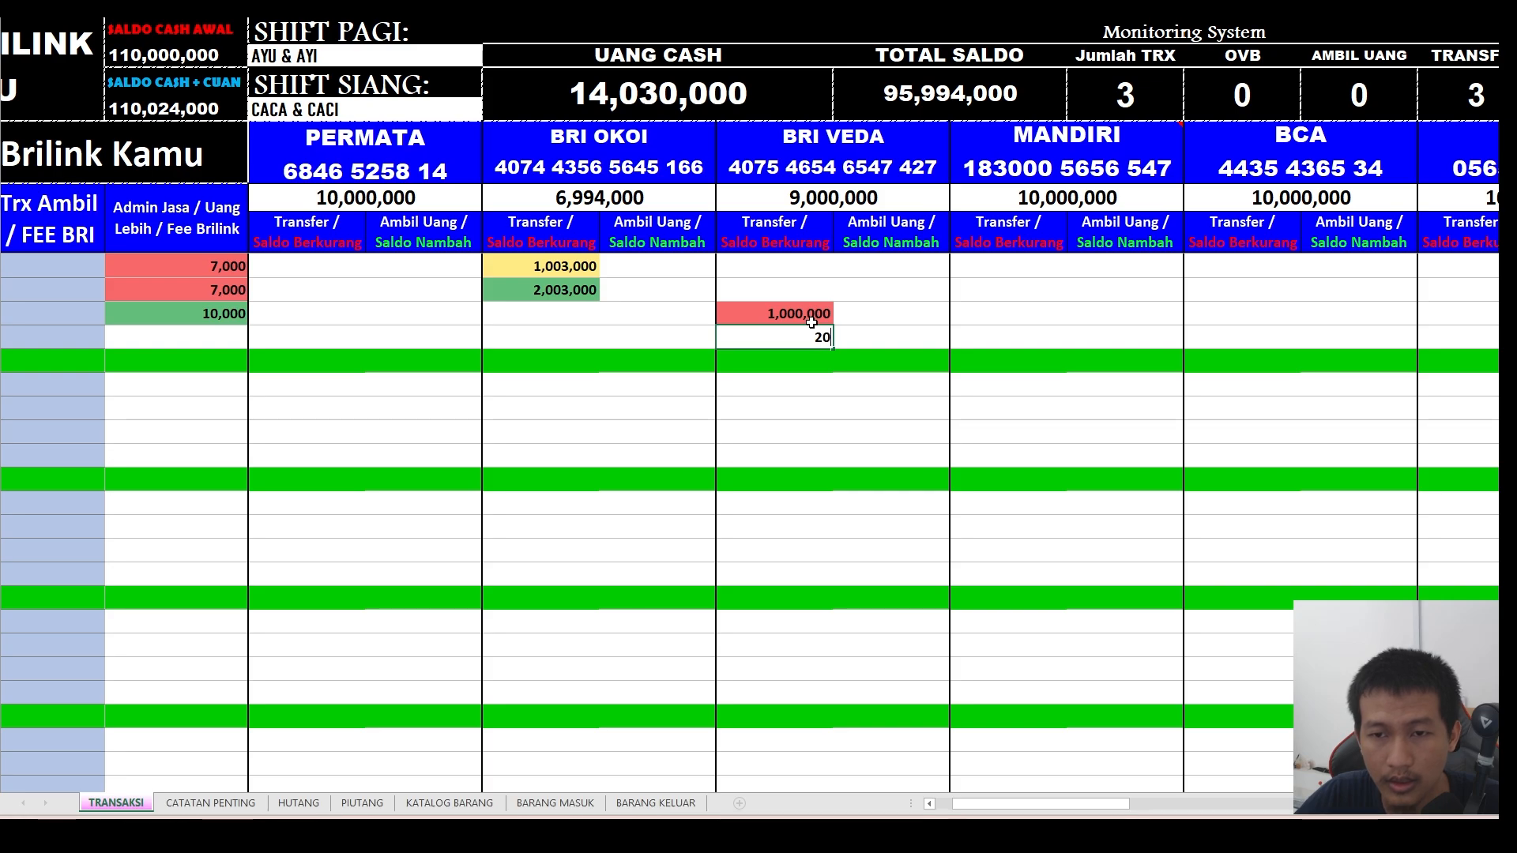
{"action": "key", "text": "Left"}
- Enter an admin fee of 10,000 in the Admin Jasa column of transaction row 4
{"action": "key", "text": "Left"}
{"action": "key", "text": "Left"}
{"action": "key", "text": "Left"}
{"action": "key", "text": "Left"}
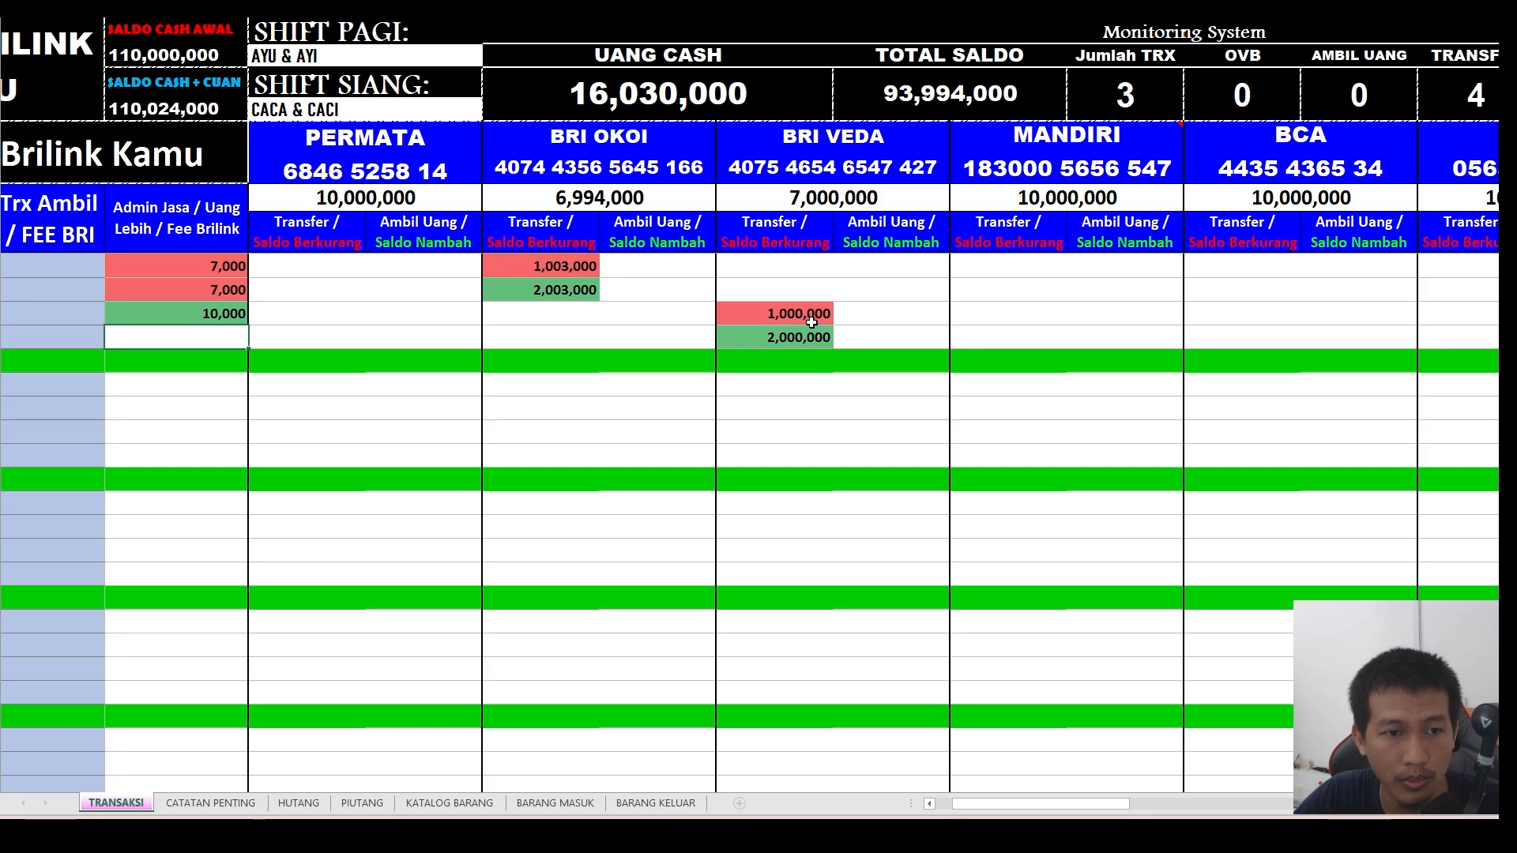
{"action": "type", "text": "10,000"}
{"action": "key", "text": "Return"}
- Record a transfer of 502,500 in the BRI VEDA Transfer column of transaction row 5
{"action": "key", "text": "Right"}
{"action": "key", "text": "Right"}
{"action": "key", "text": "Right"}
{"action": "key", "text": "Right"}
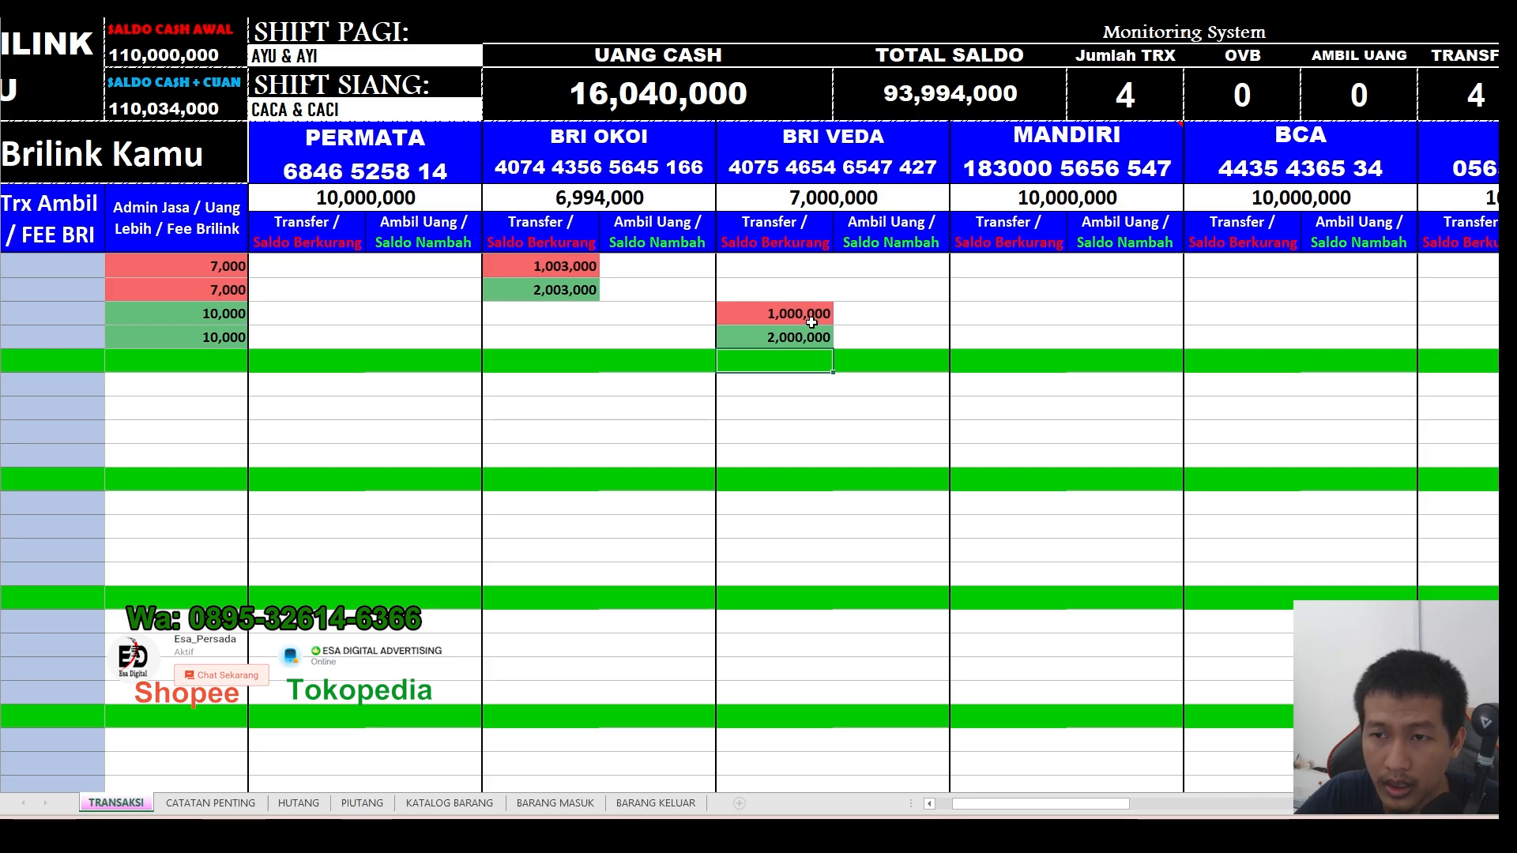
{"action": "type", "text": "502500"}
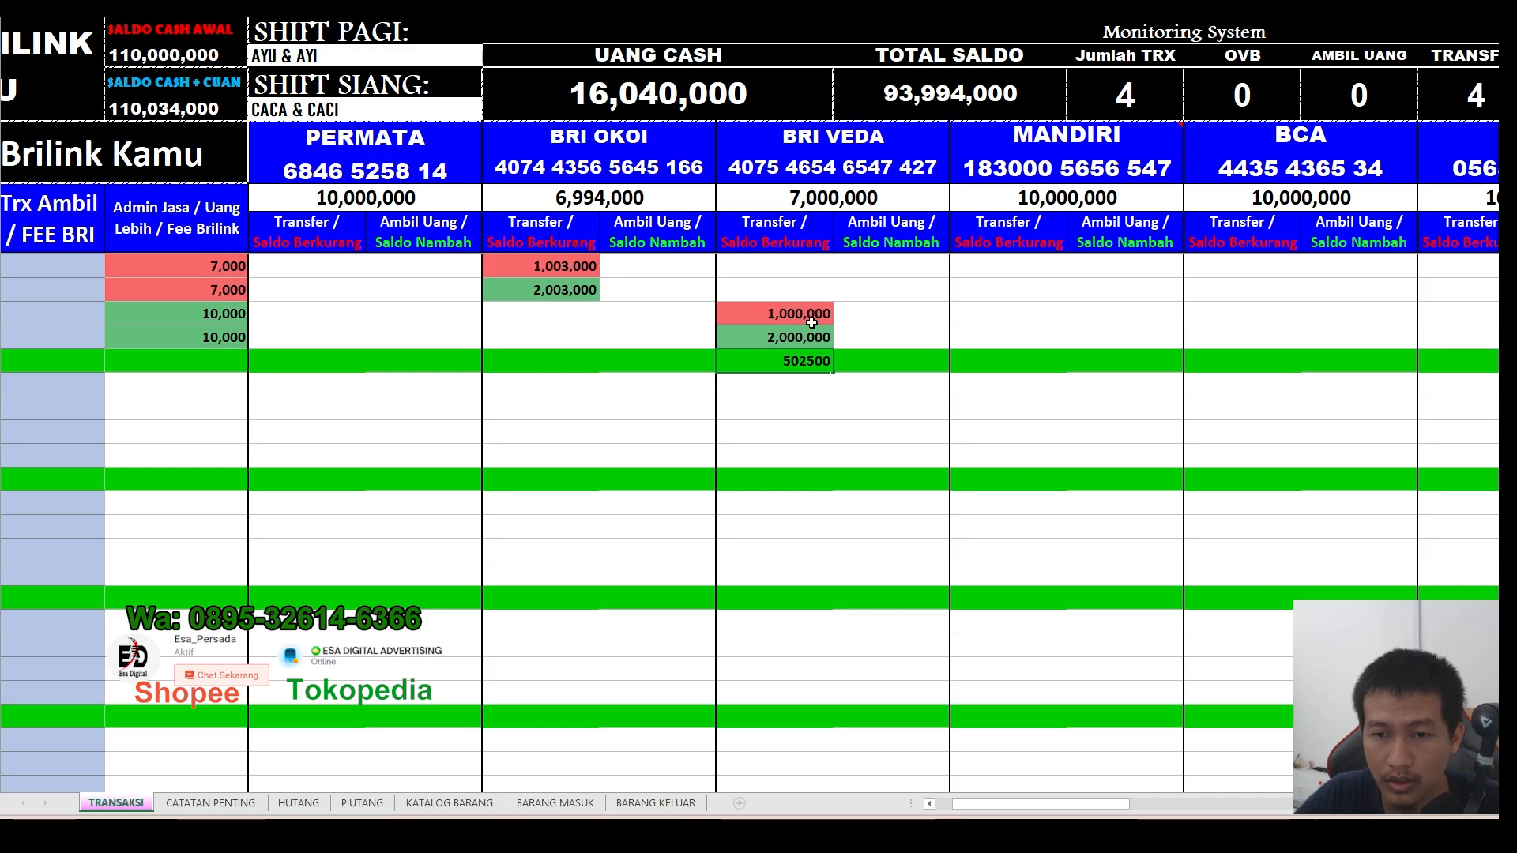
{"action": "key", "text": "Left"}
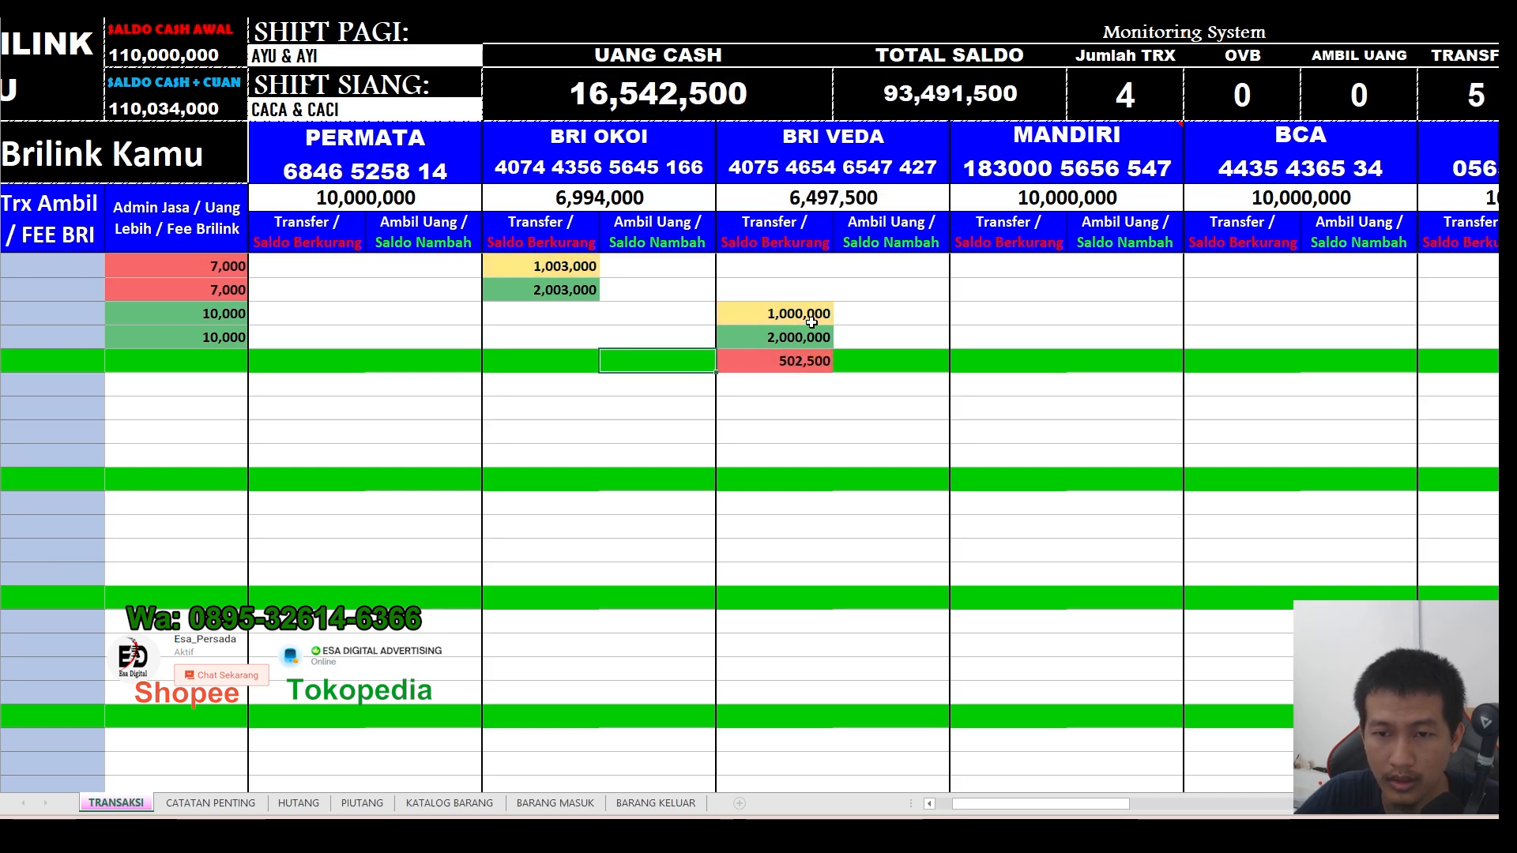
- Enter an admin fee of 7,500 in the Admin Jasa column of transaction row 5
{"action": "key", "text": "Left"}
{"action": "key", "text": "Left"}
{"action": "key", "text": "Left"}
{"action": "key", "text": "Left"}
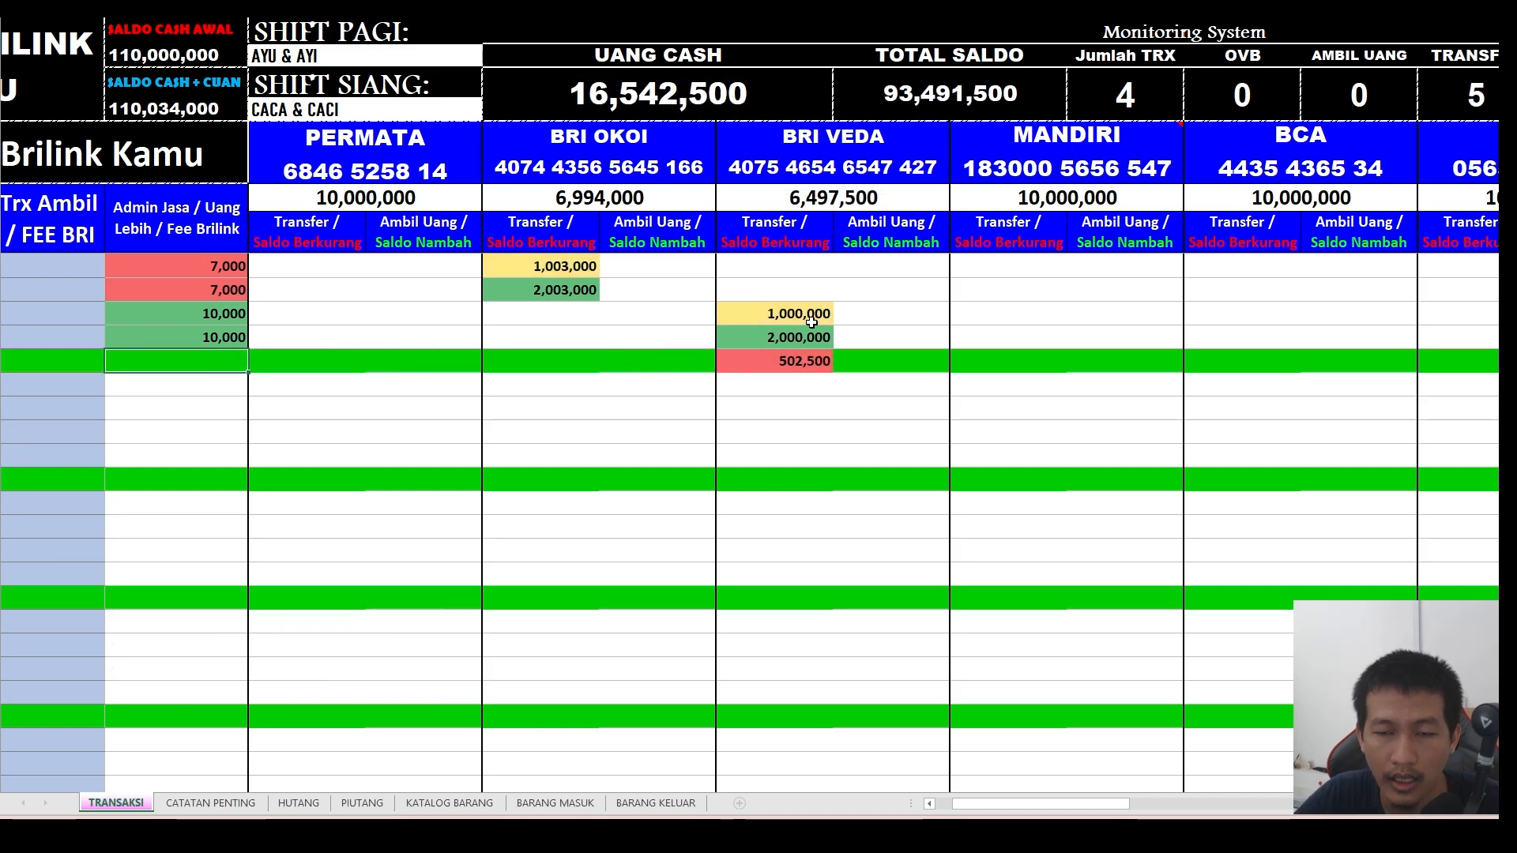
{"action": "key", "text": "Right"}
{"action": "key", "text": "Right"}
{"action": "key", "text": "Right"}
{"action": "key", "text": "Right"}
{"action": "key", "text": "Right"}
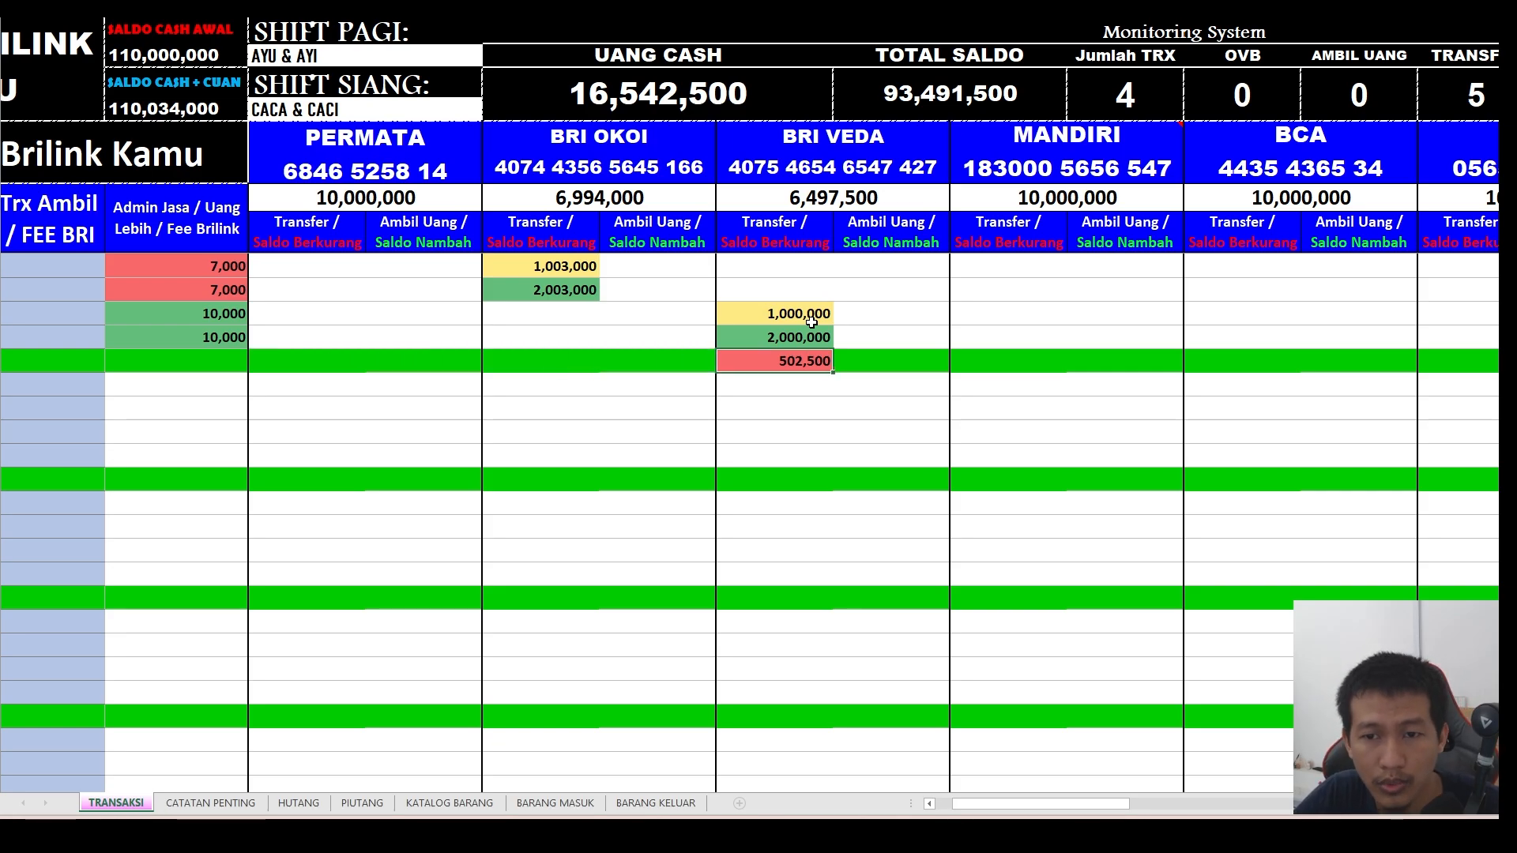
{"action": "key", "text": "Left"}
{"action": "key", "text": "Left"}
{"action": "key", "text": "Left"}
{"action": "key", "text": "Left"}
{"action": "key", "text": "Left"}
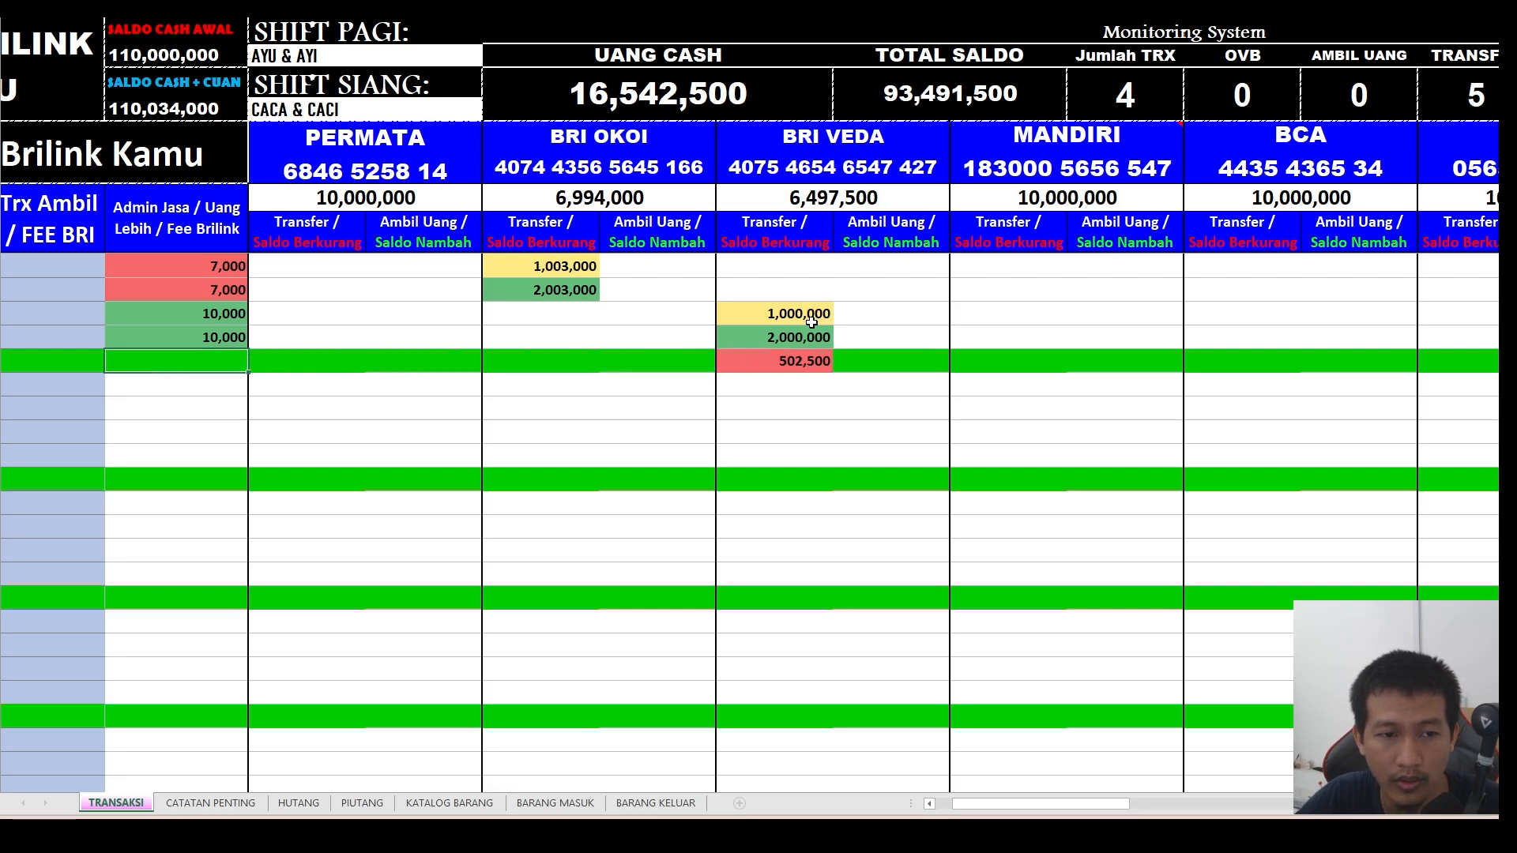
{"action": "type", "text": "7"}
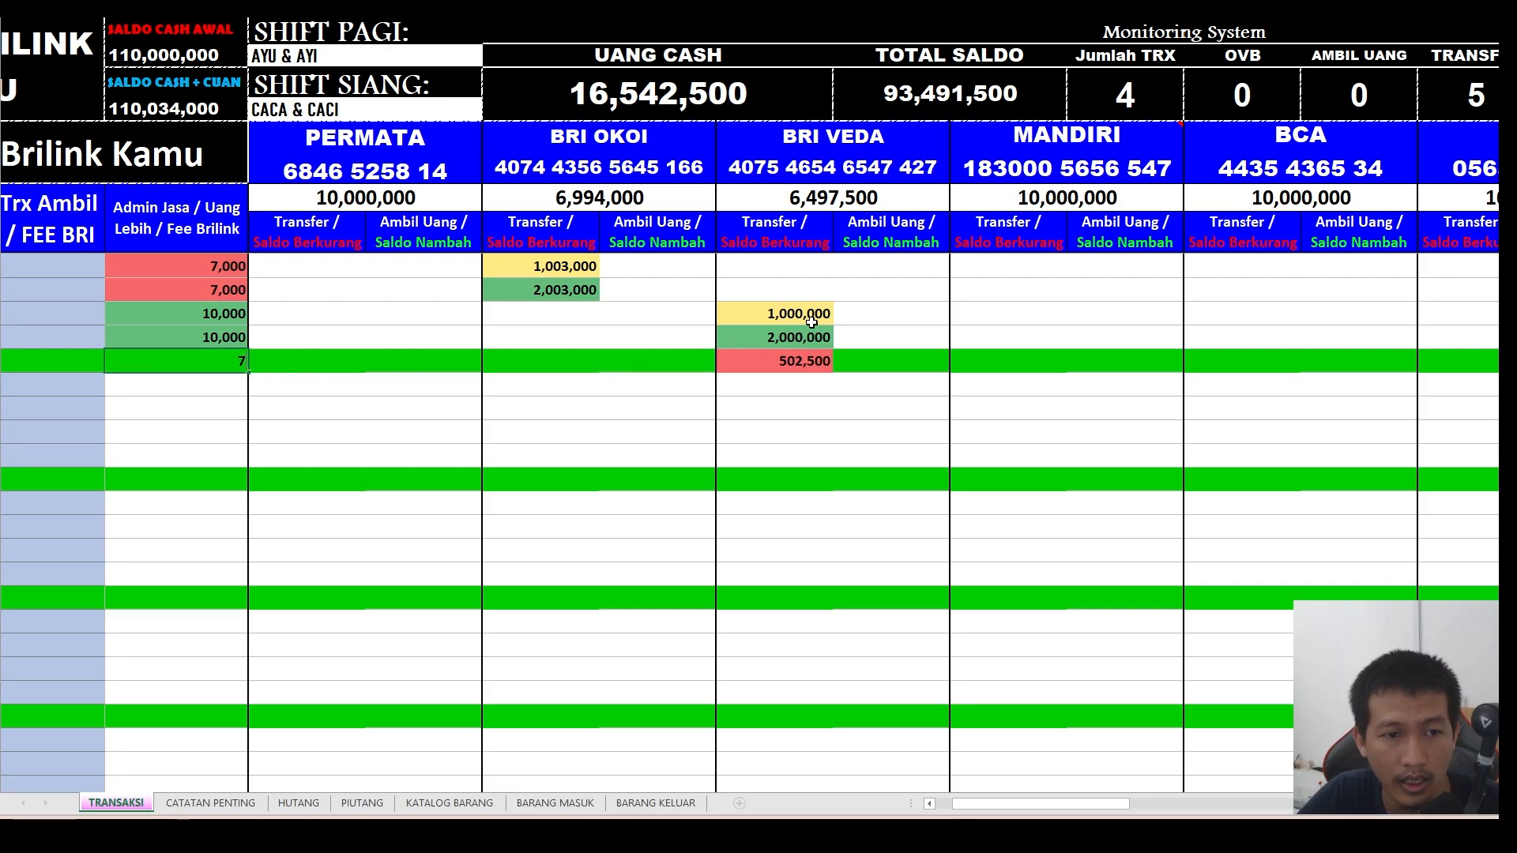
{"action": "type", "text": "500"}
{"action": "key", "text": "Right"}
- Record a cash withdrawal of 1,010,000 in the BRI OKOI Ambil Uang column of transaction row 6
{"action": "key", "text": "Right"}
{"action": "key", "text": "Right"}
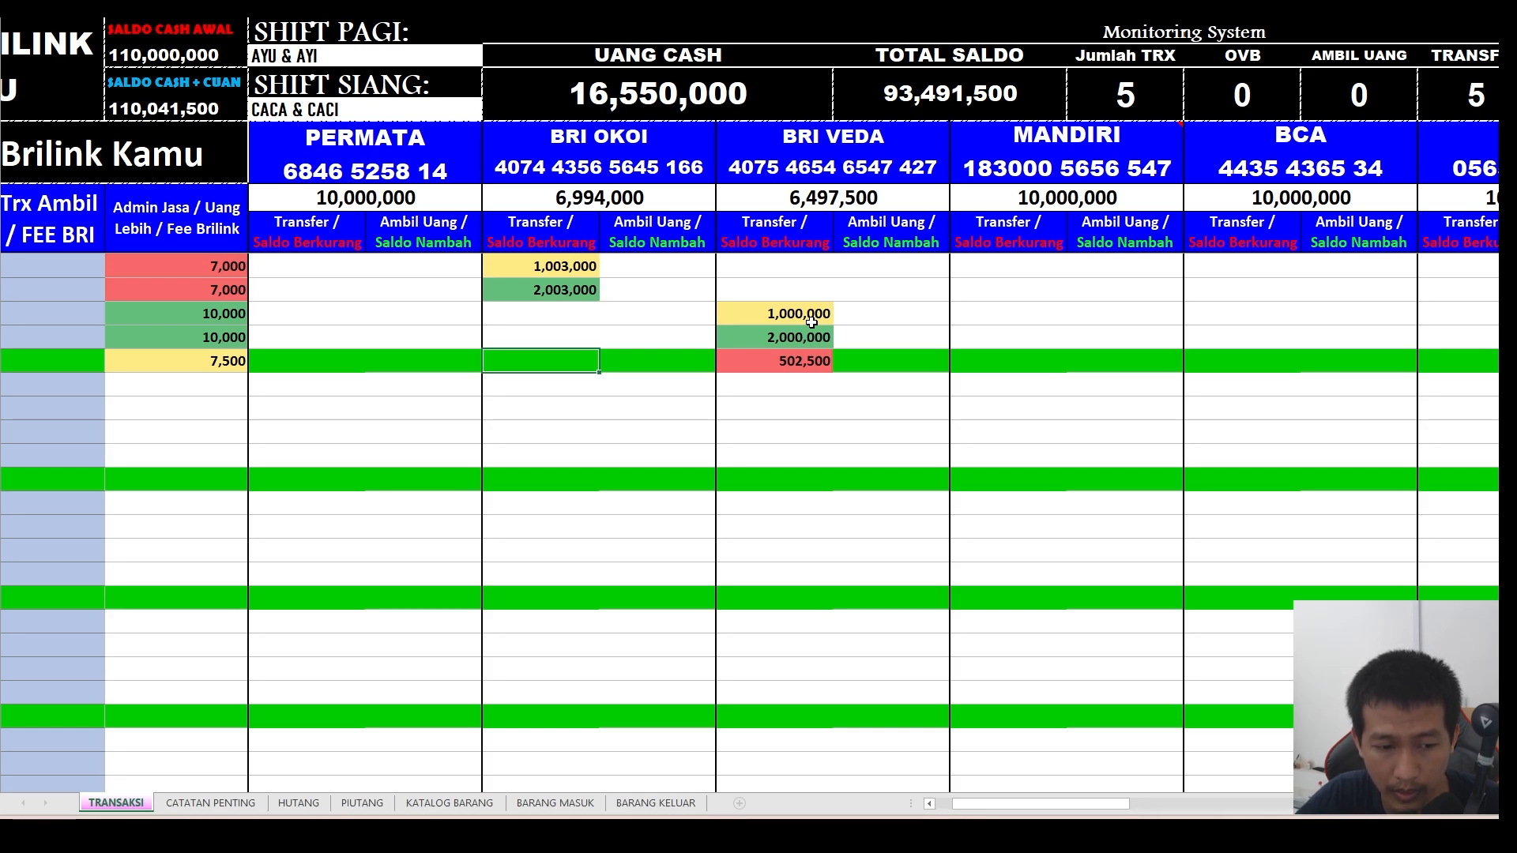
{"action": "key", "text": "Right"}
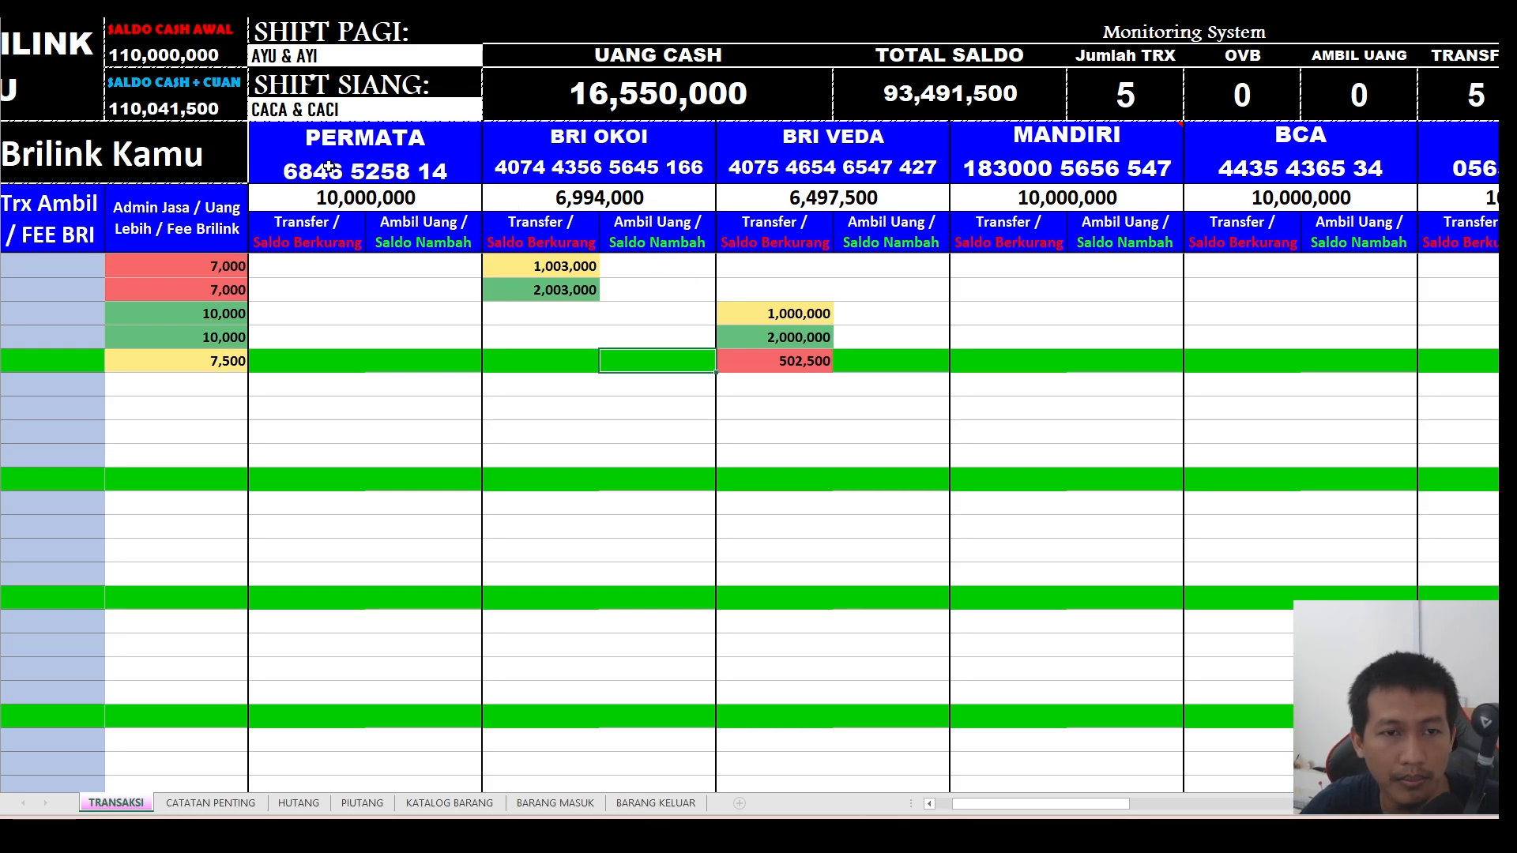
{"action": "left_click", "coordinate": [656, 383]}
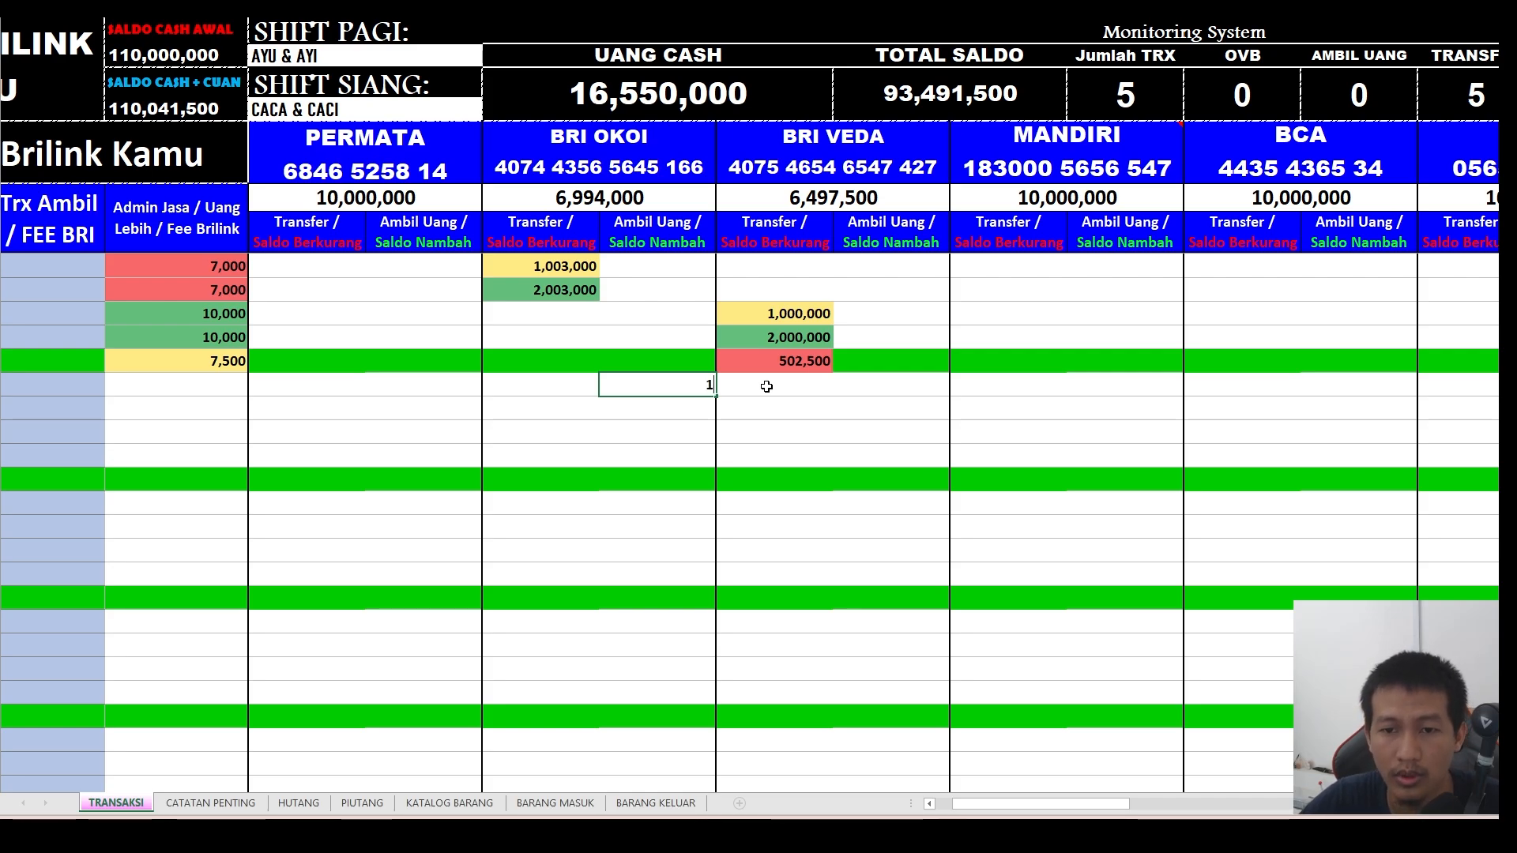
{"action": "type", "text": "010000"}
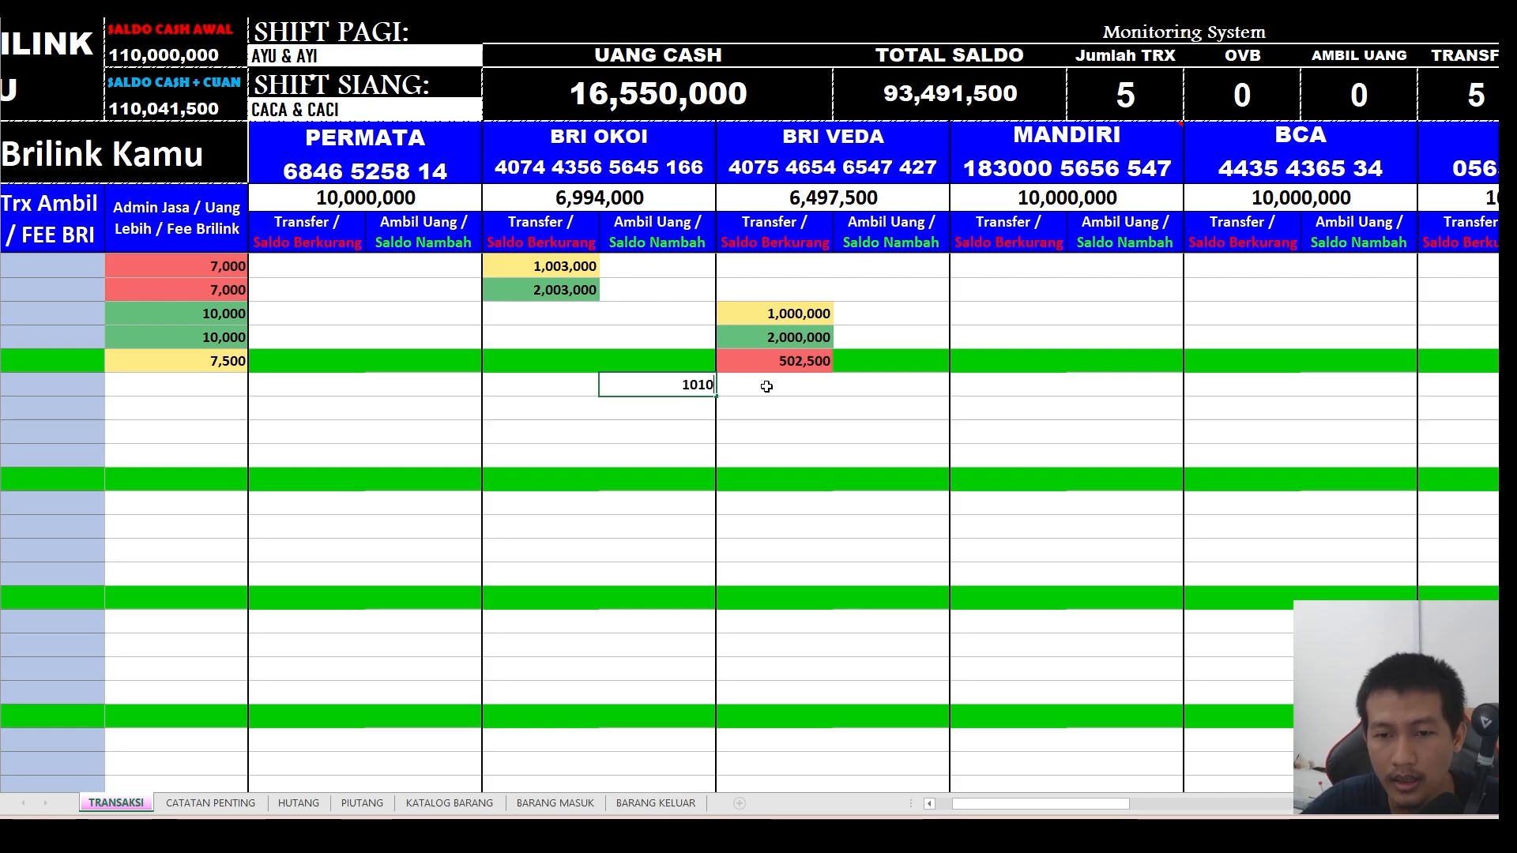
{"action": "key", "text": "Left"}
- Enter an admin fee of 10,000 in the Admin Jasa column of transaction row 6
{"action": "key", "text": "Left"}
{"action": "key", "text": "Left"}
{"action": "key", "text": "Left"}
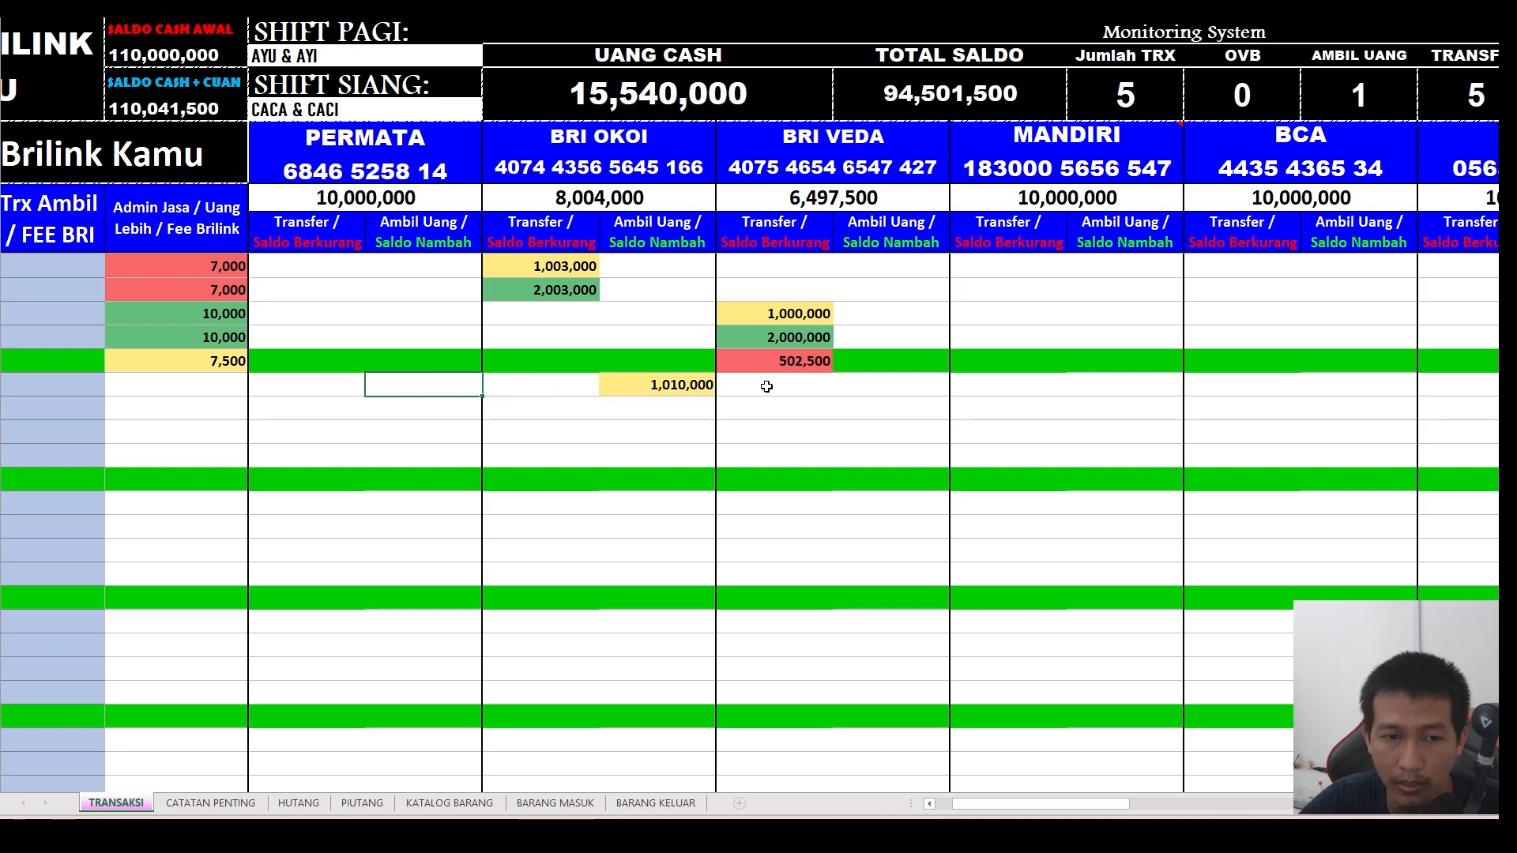
{"action": "type", "text": "10,000"}
{"action": "key", "text": "Return"}
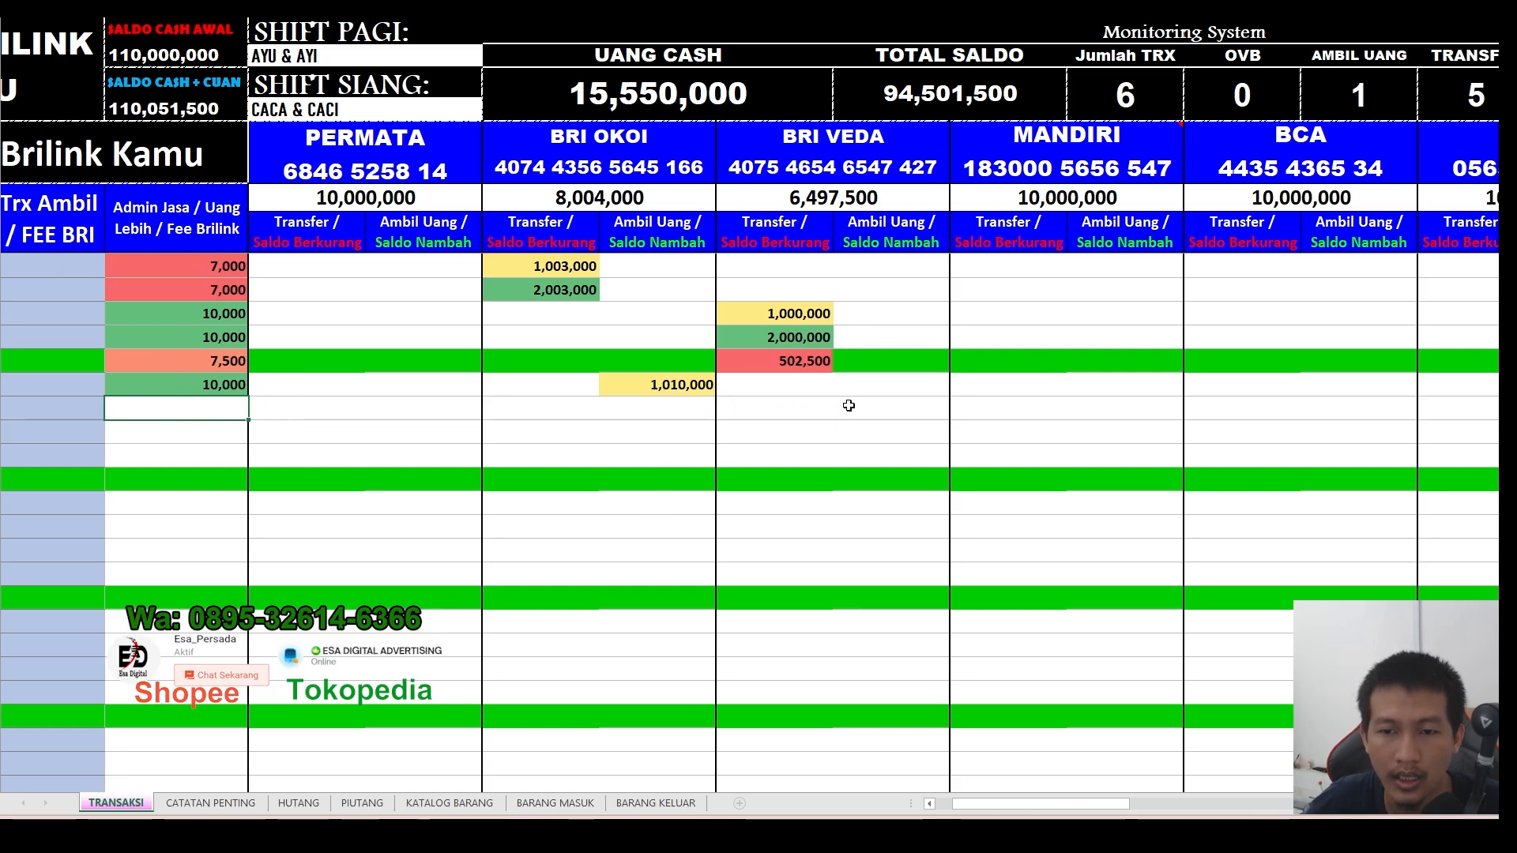
- Record a cash withdrawal of 1,000,000 in the BRI VEDA Ambil Uang column of transaction row 7
{"action": "left_click", "coordinate": [891, 407]}
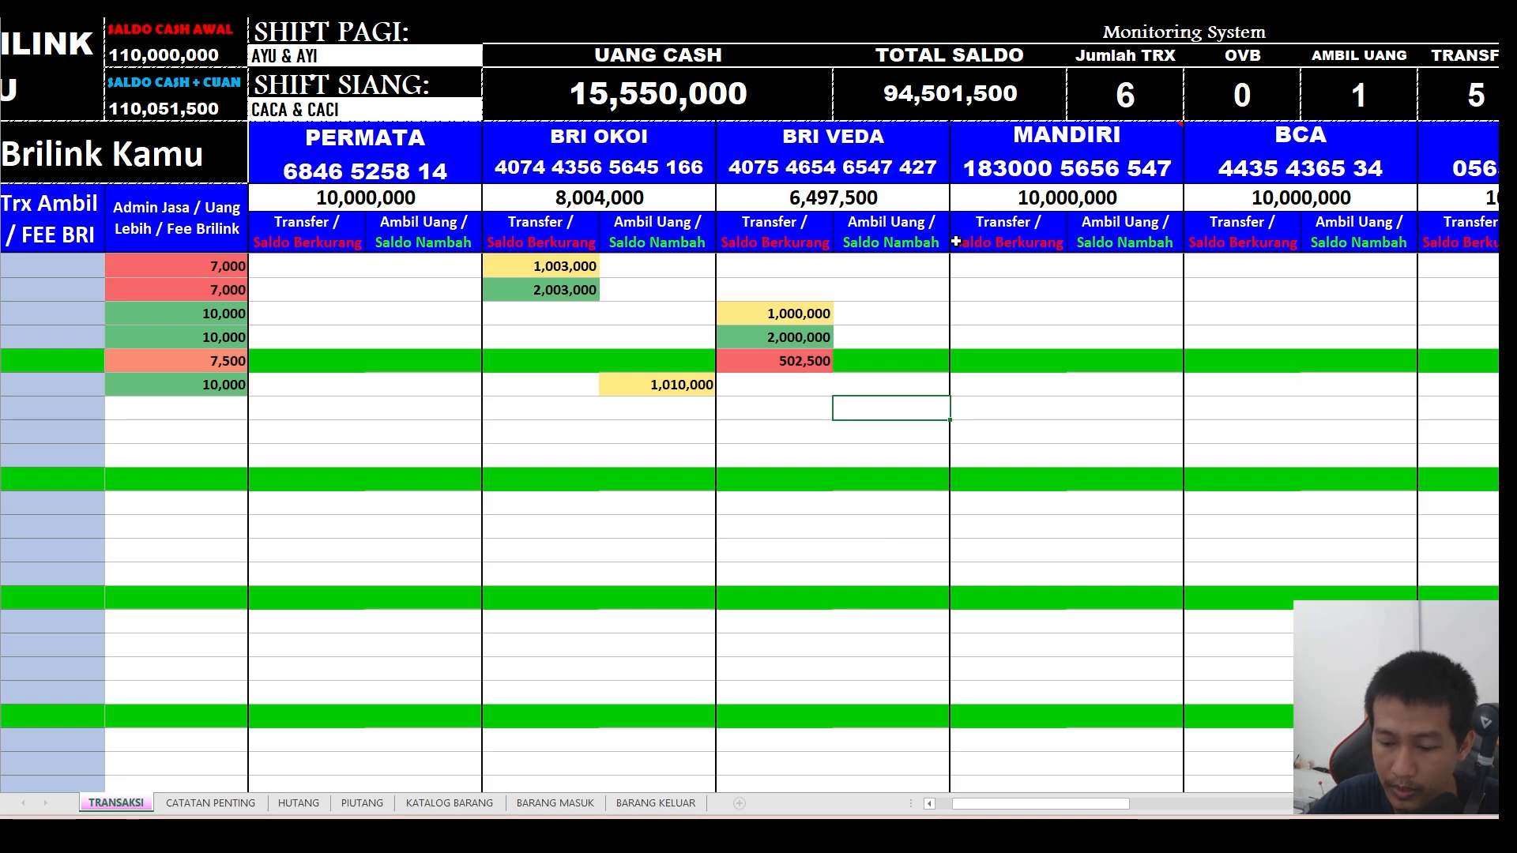
{"action": "type", "text": "000000"}
{"action": "key", "text": "Return"}
{"action": "key", "text": "Left"}
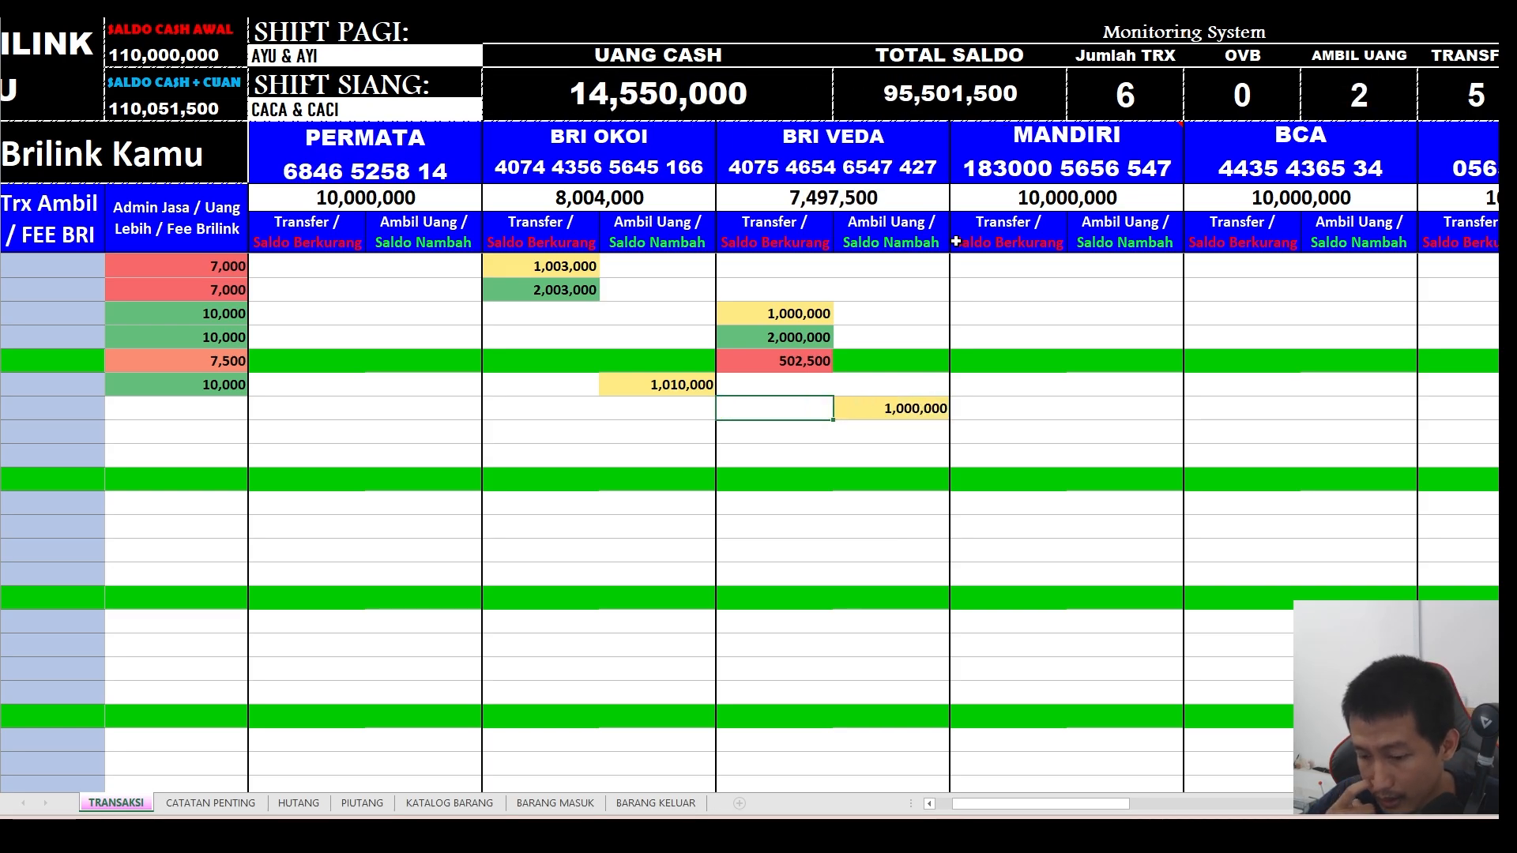
{"action": "key", "text": "Right"}
- Enter an admin fee of 10,000 in the Admin Jasa column of transaction row 7
{"action": "key", "text": "Left"}
{"action": "key", "text": "Left"}
{"action": "key", "text": "Left"}
{"action": "key", "text": "Left"}
{"action": "key", "text": "Left"}
{"action": "key", "text": "Left"}
{"action": "type", "text": "10,000"}
{"action": "key", "text": "Return"}
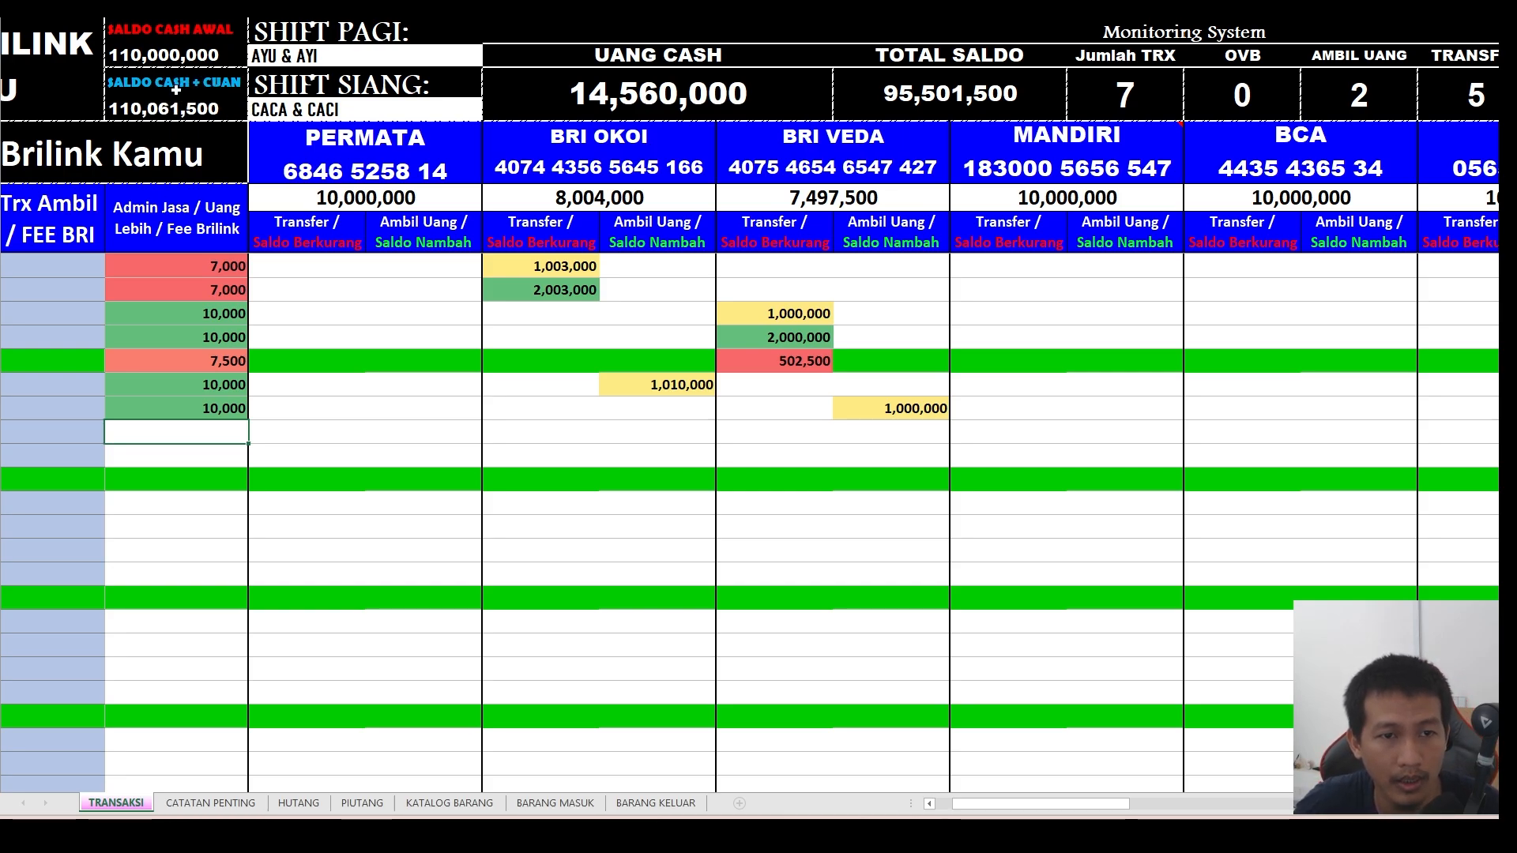
- Enter the description MAKAN in the Keterangan column of transaction row 8
{"action": "left_click_drag", "start_coordinate": [972, 812], "coordinate": [953, 814]}
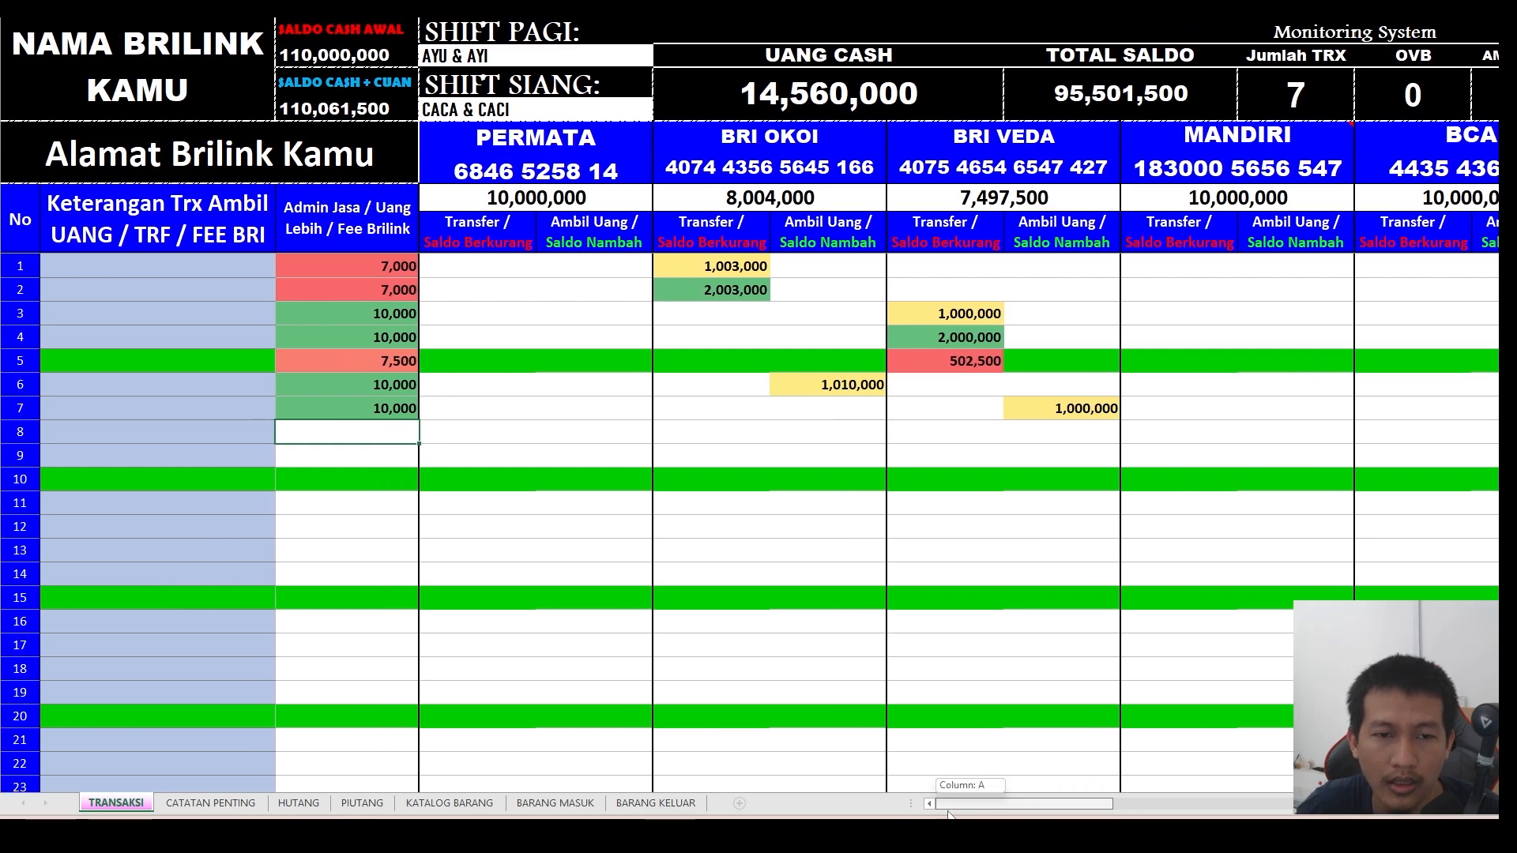
{"action": "left_click", "coordinate": [204, 436]}
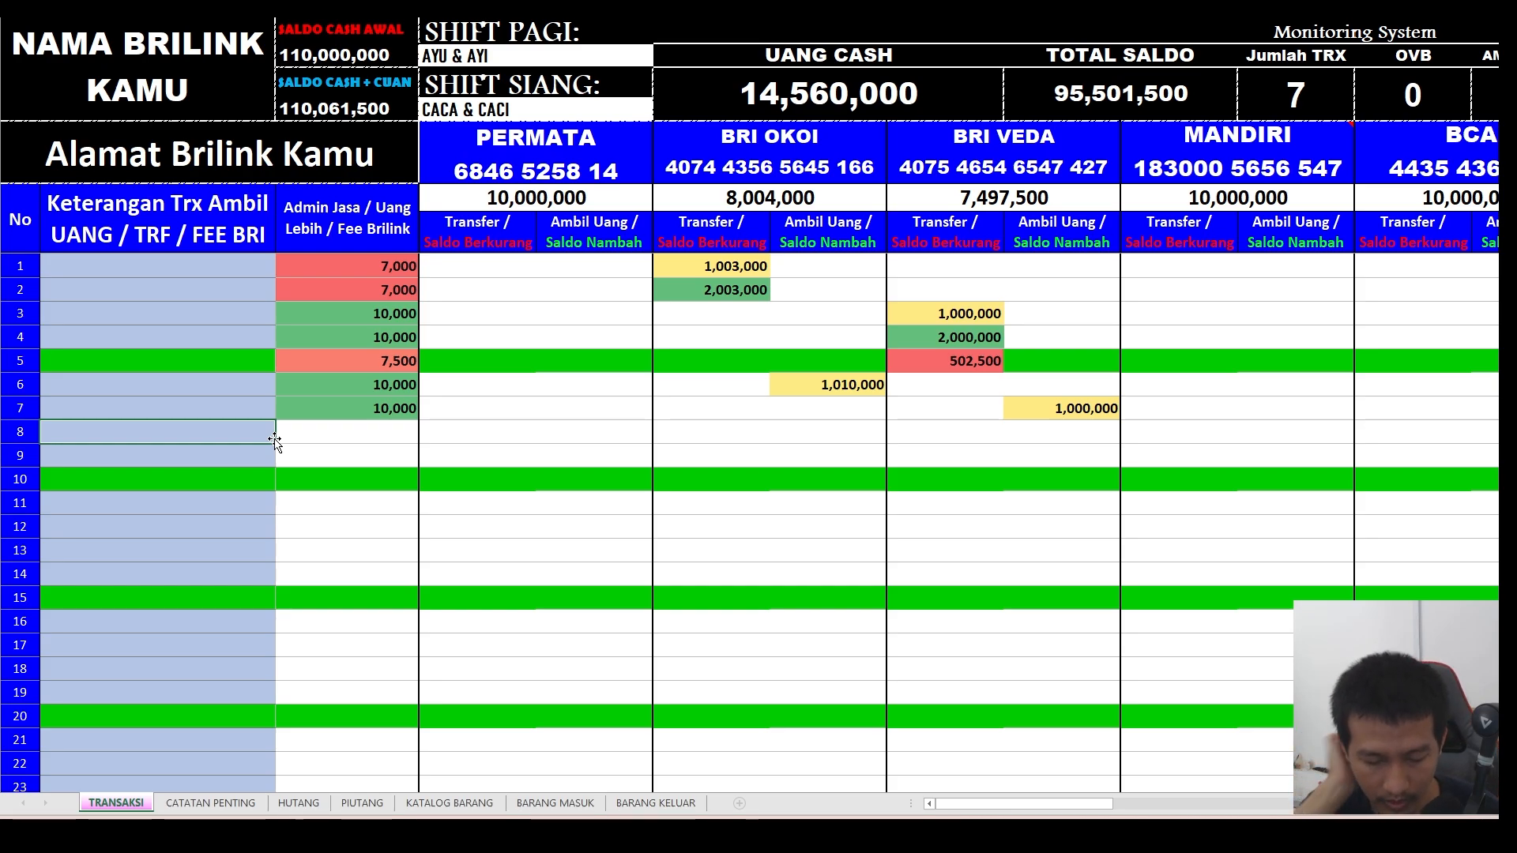
{"action": "type", "text": "makan"}
{"action": "key", "text": "BackSpace"}
{"action": "key", "text": "BackSpace"}
{"action": "key", "text": "BackSpace"}
{"action": "type", "text": "MAKAN"}
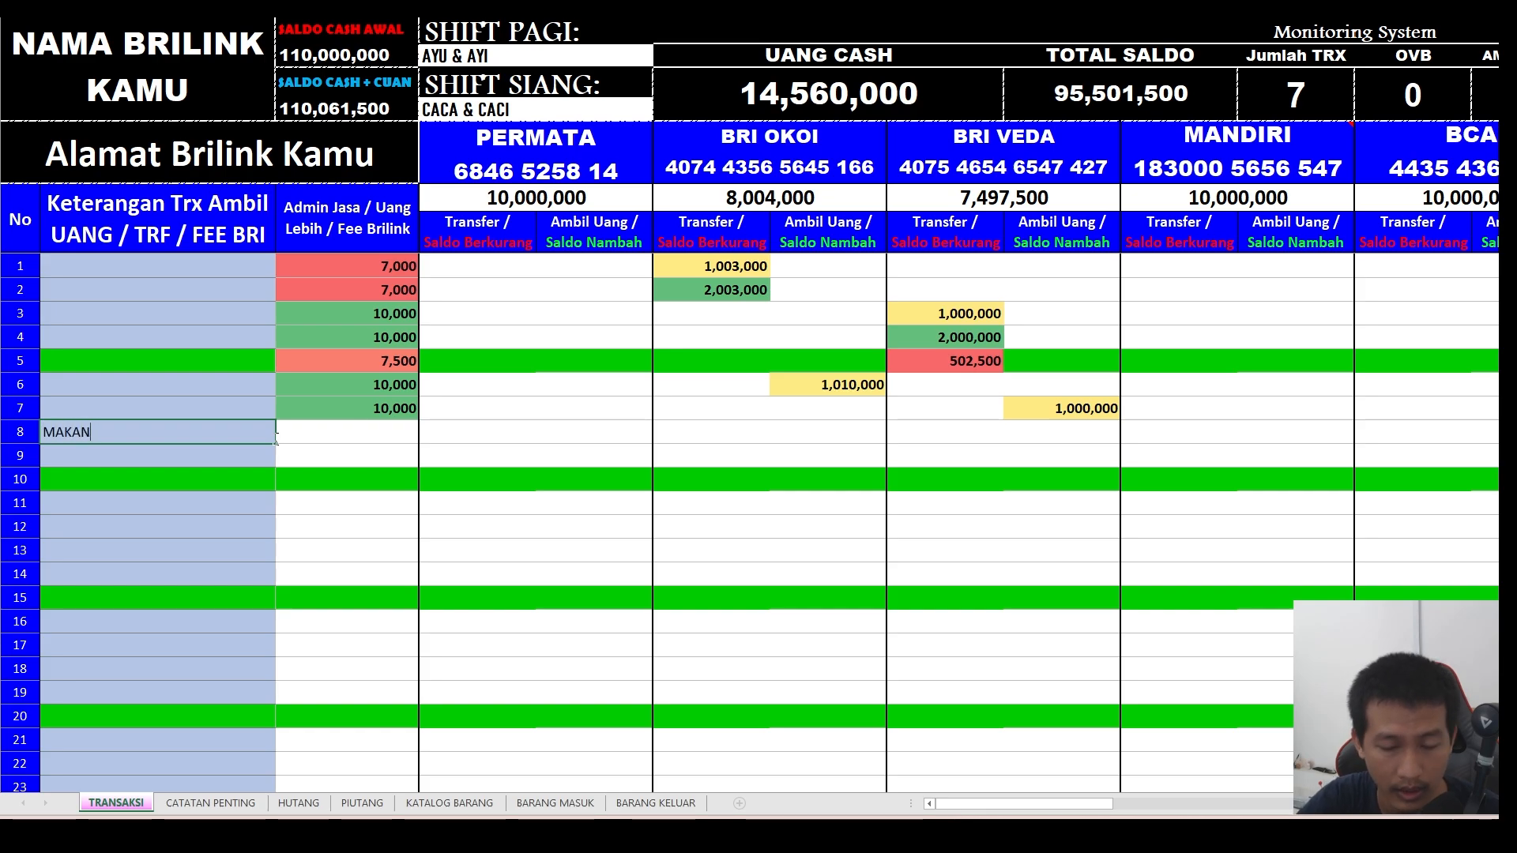
- Enter the meal expense as -15,000 in the Admin Jasa column of transaction row 8
{"action": "key", "text": "Tab"}
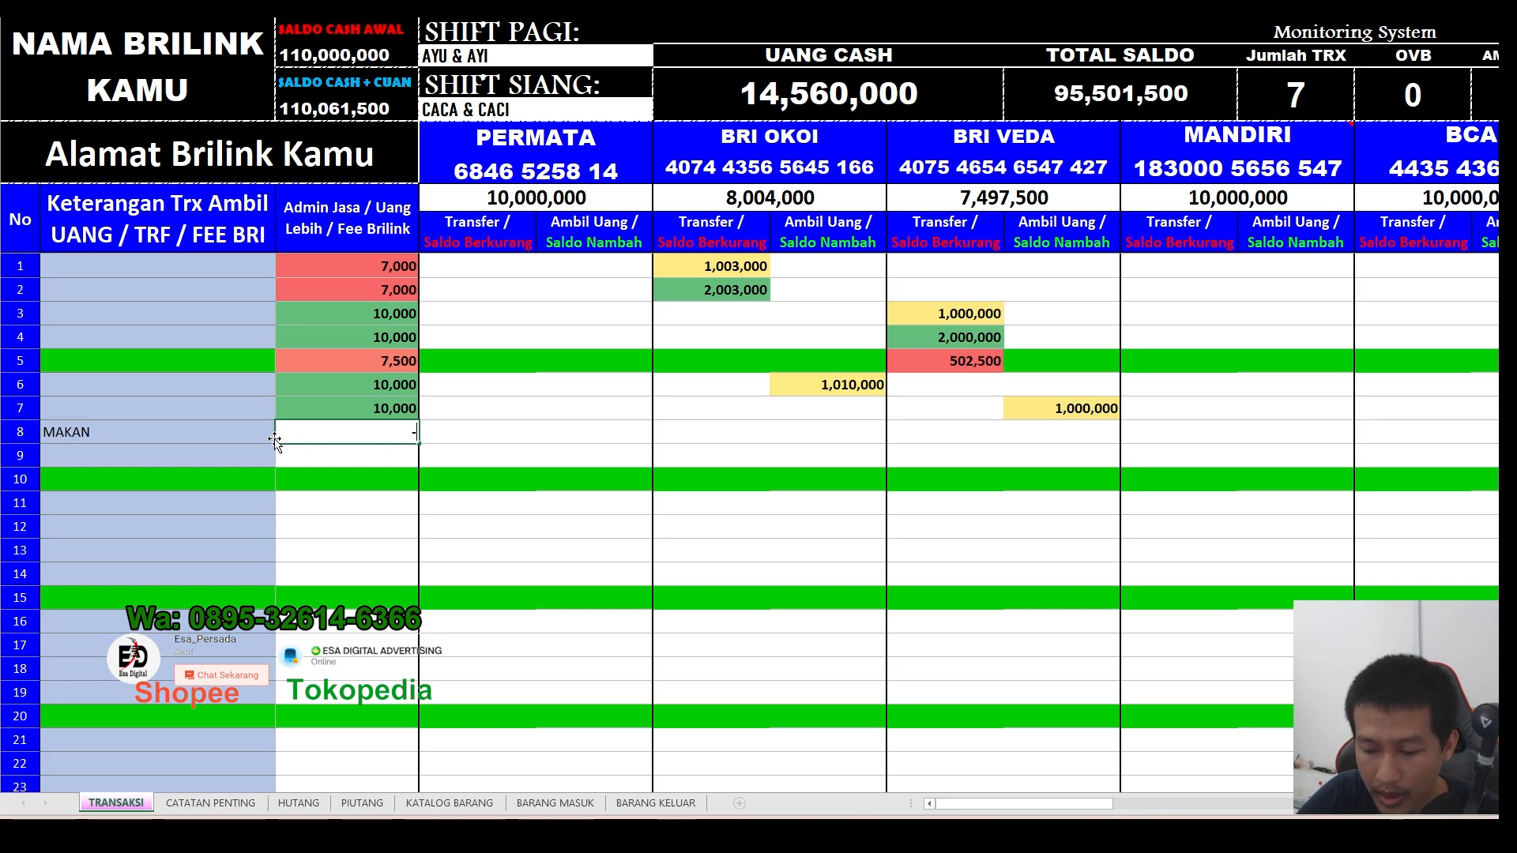
{"action": "type", "text": "-15000"}
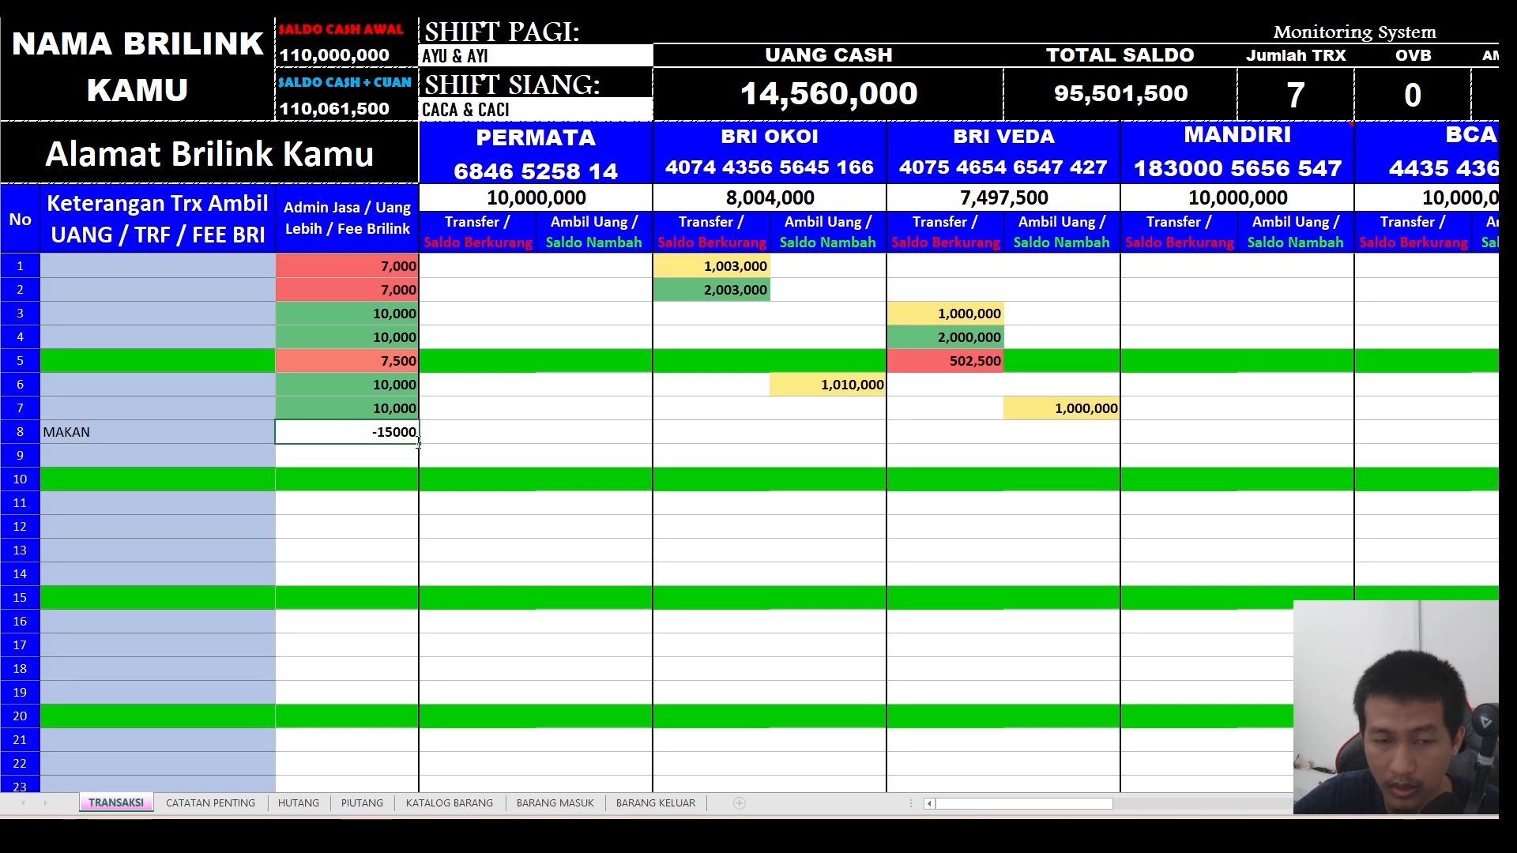
{"action": "key", "text": "Return"}
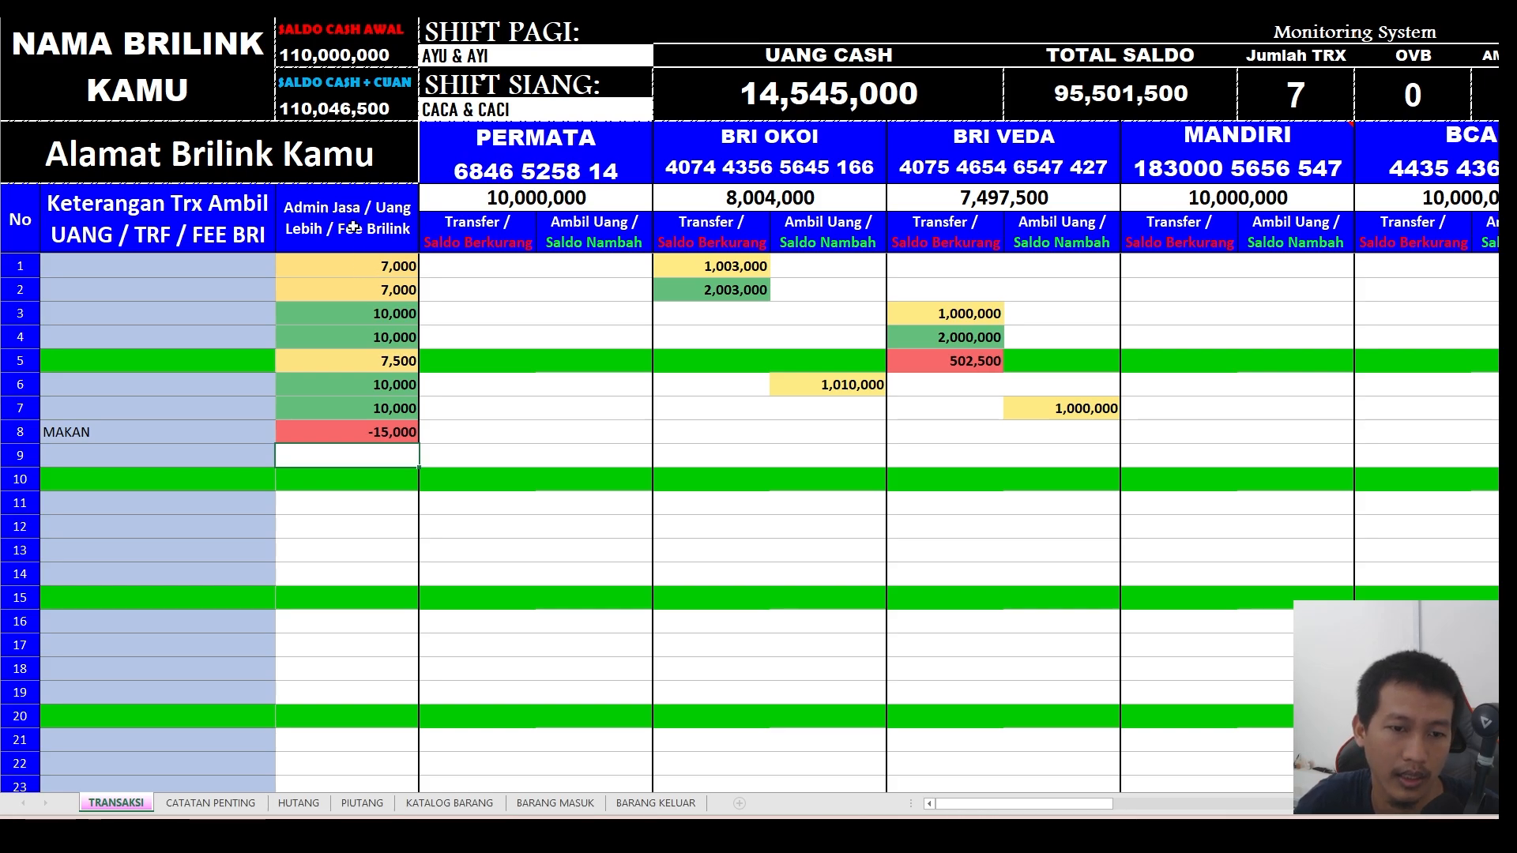
- Check the KEUNTUNGAN ADMIN/JASA profit figure in the Monitoring System header
{"action": "left_click", "coordinate": [428, 453]}
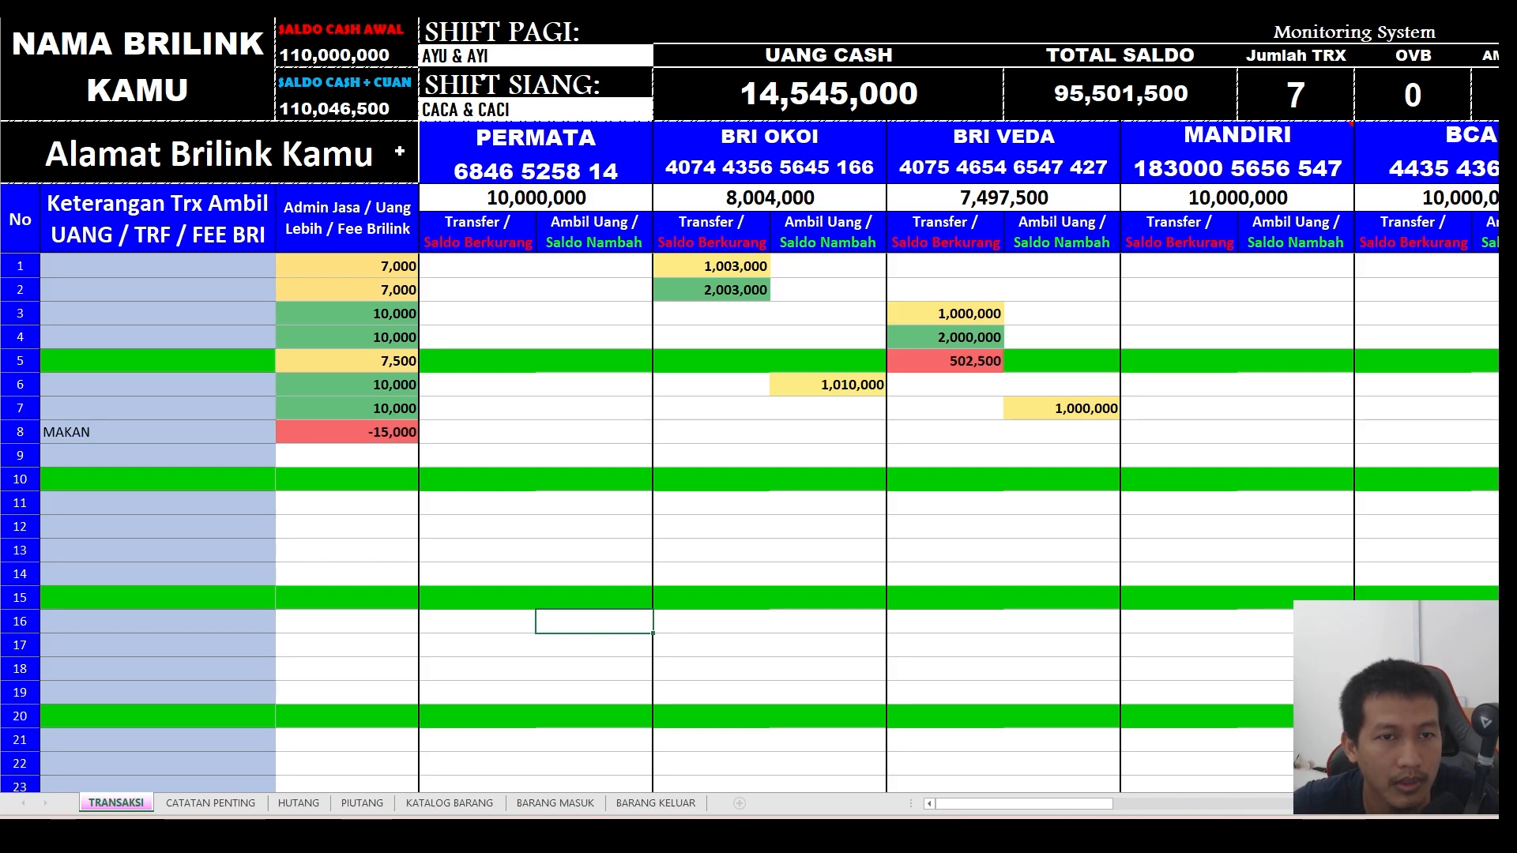
{"action": "left_click_drag", "start_coordinate": [1000, 804], "coordinate": [1074, 804]}
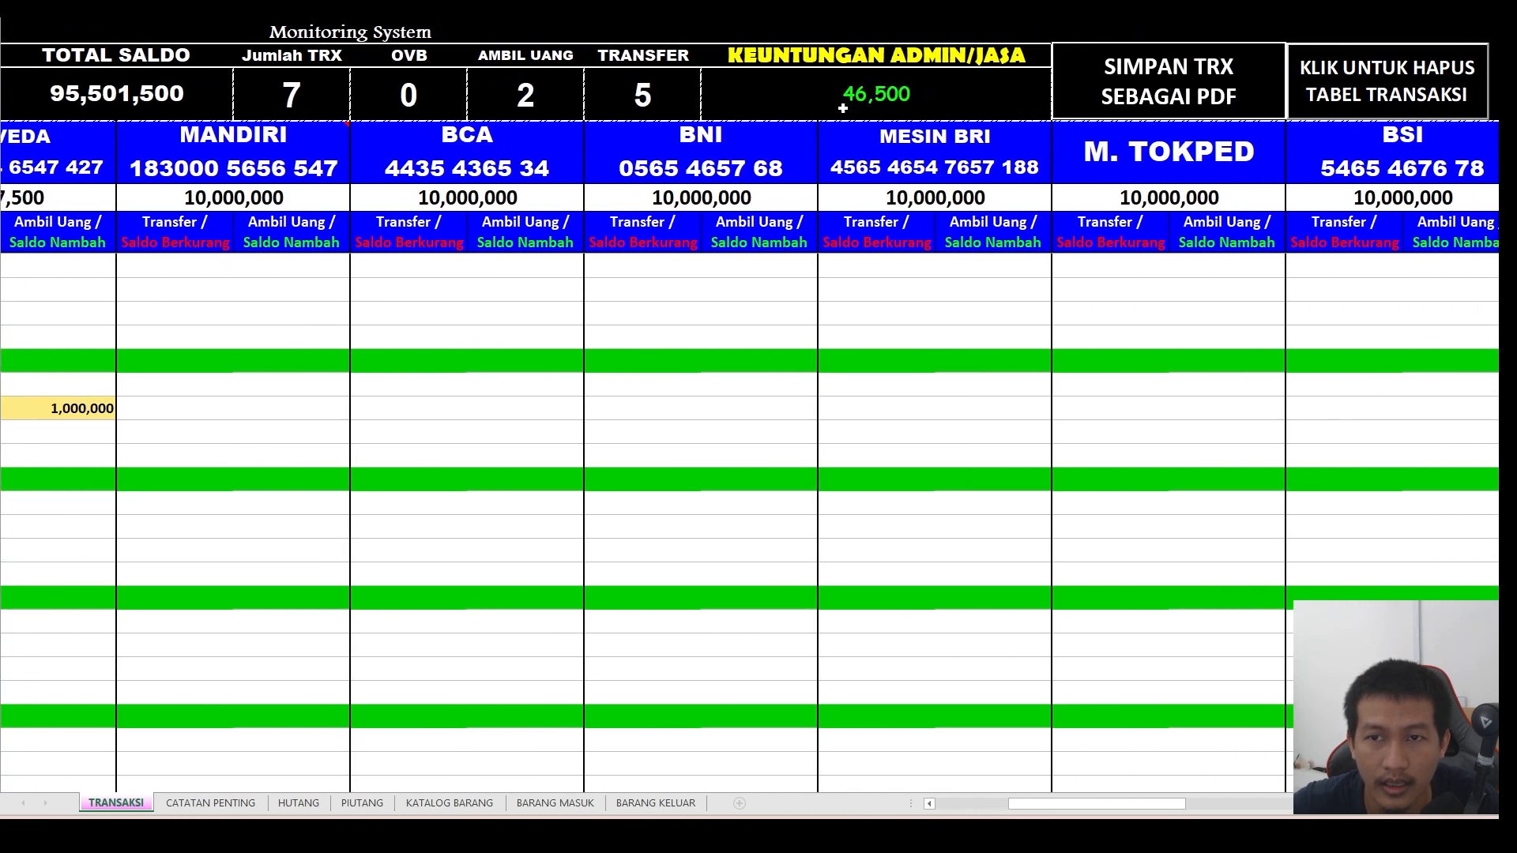
- Review the cash, total balance, transaction counts and admin profit figures across the TRANSAKSI sheet header
{"action": "left_click_drag", "start_coordinate": [1042, 803], "coordinate": [967, 803]}
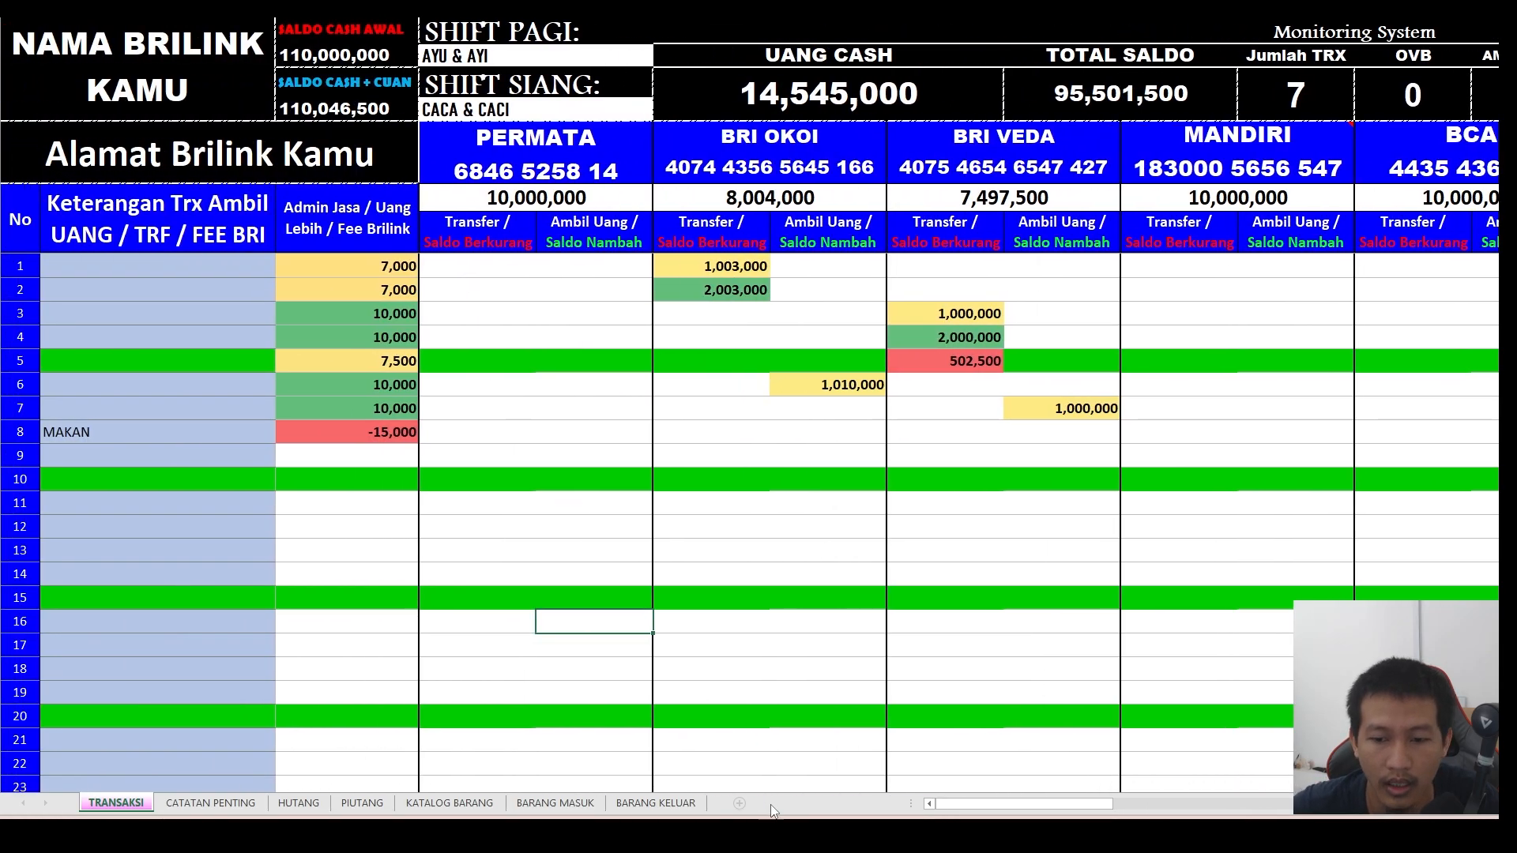
{"action": "left_click_drag", "start_coordinate": [964, 801], "coordinate": [1038, 803]}
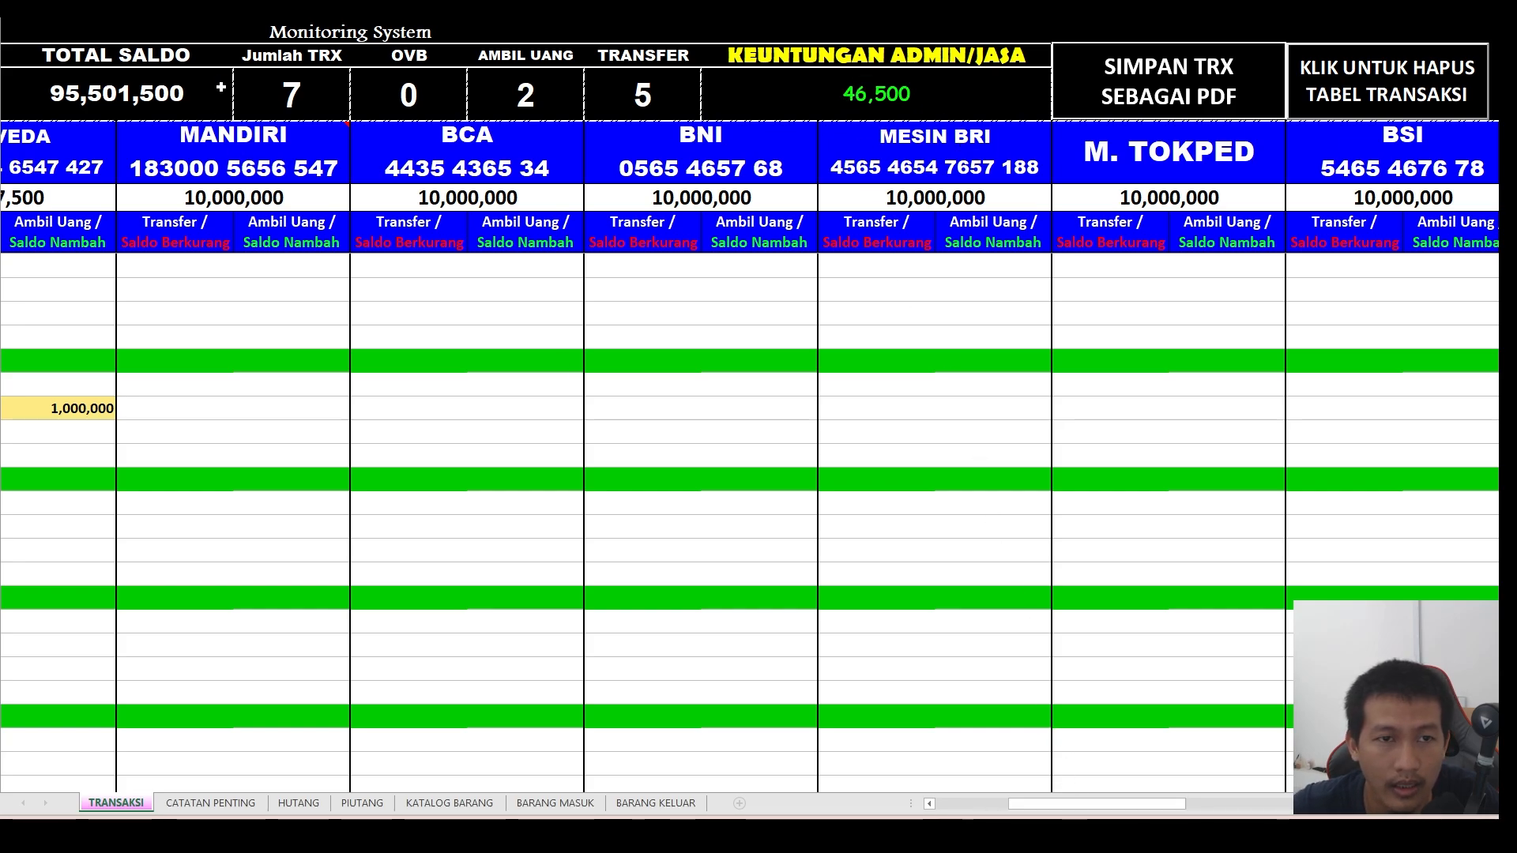
{"action": "left_click_drag", "start_coordinate": [1013, 798], "coordinate": [941, 798]}
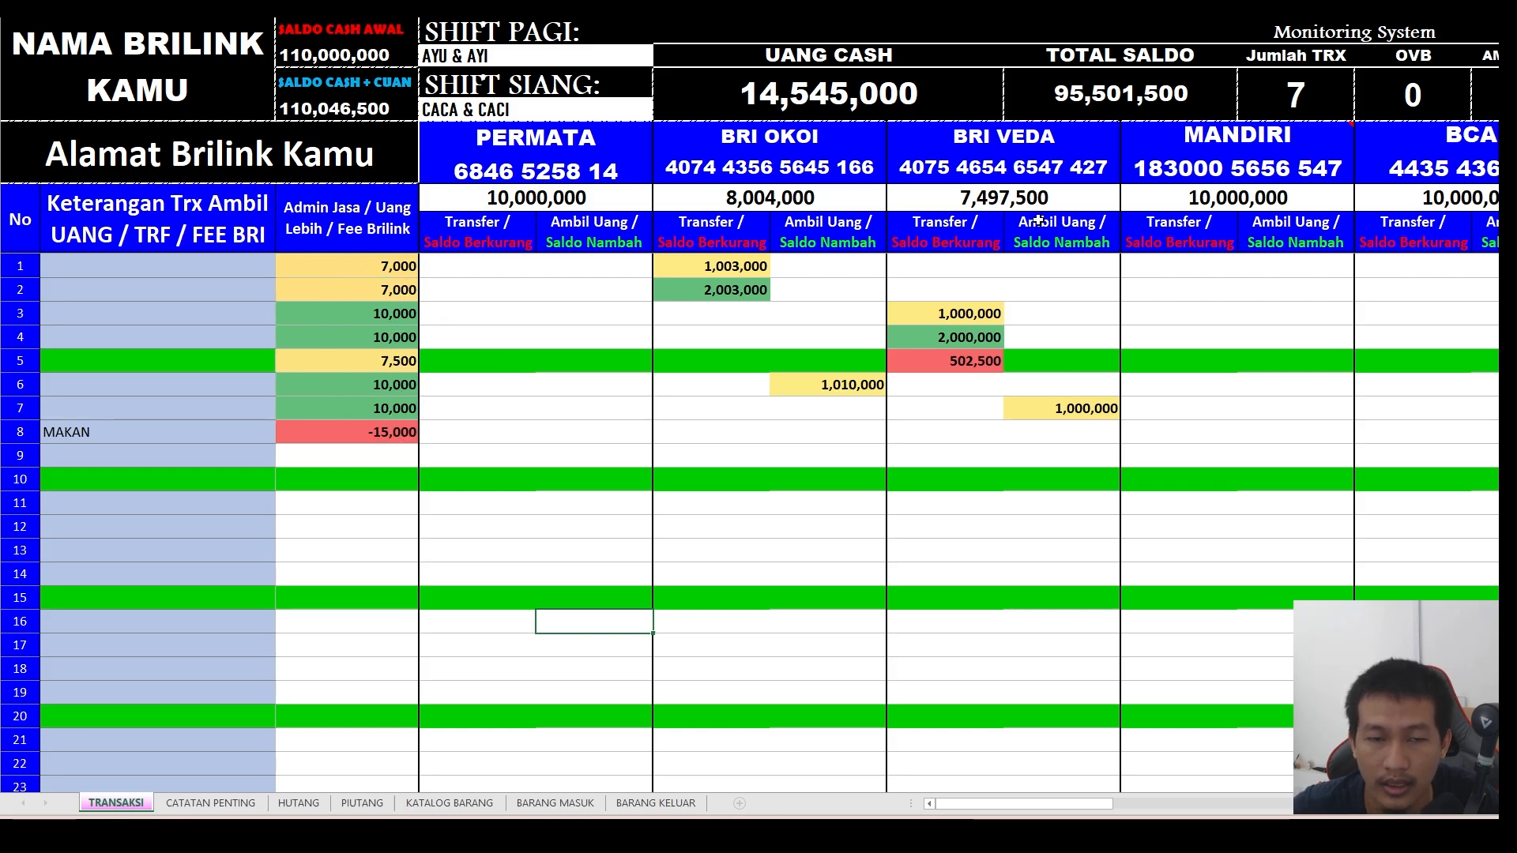
{"action": "left_click_drag", "start_coordinate": [988, 803], "coordinate": [1044, 802]}
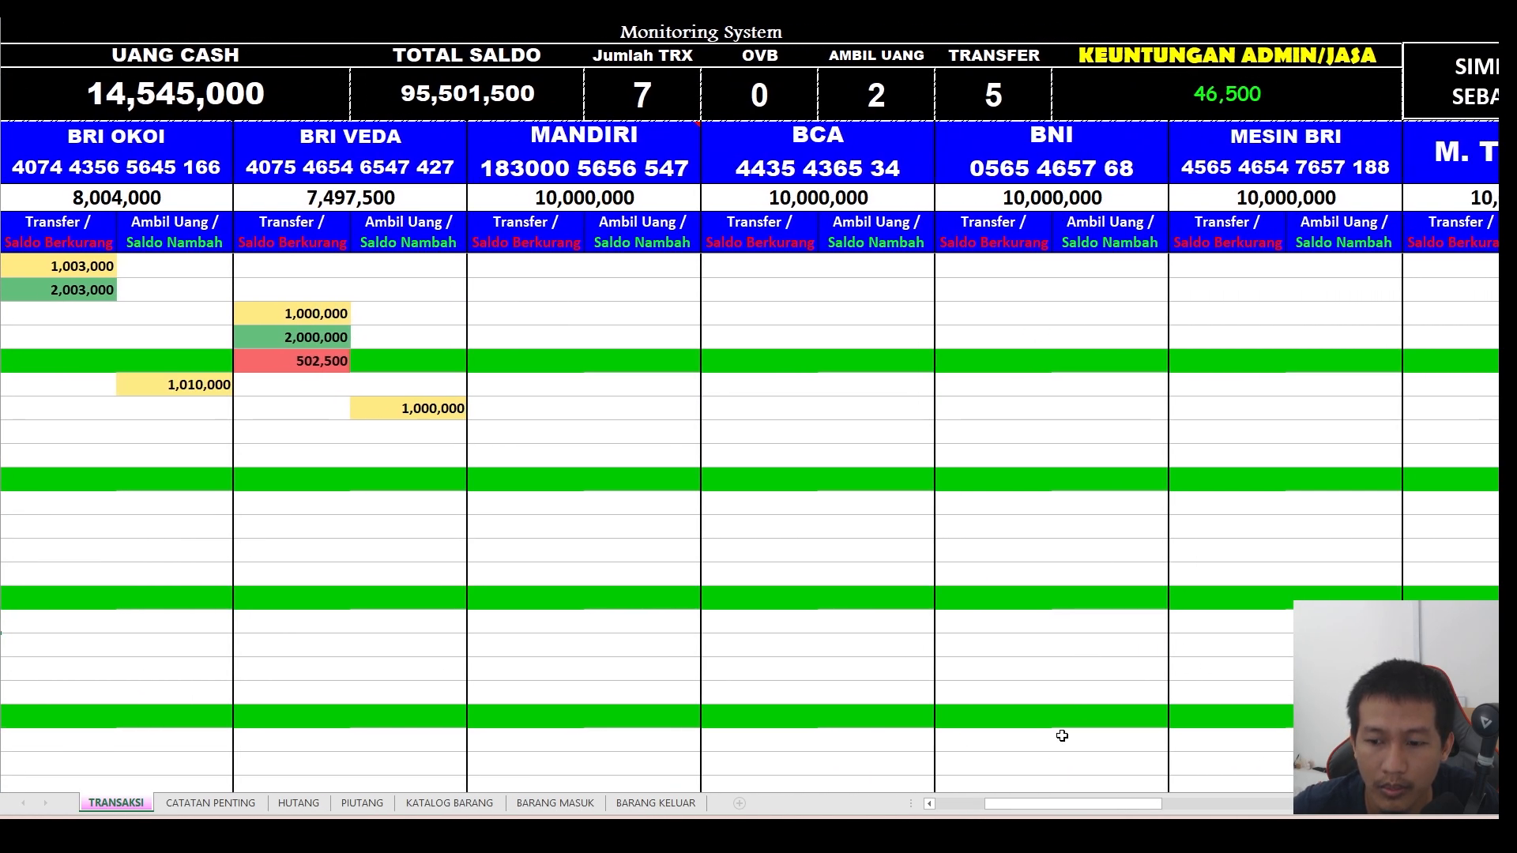
{"action": "left_click_drag", "start_coordinate": [1067, 802], "coordinate": [1017, 803]}
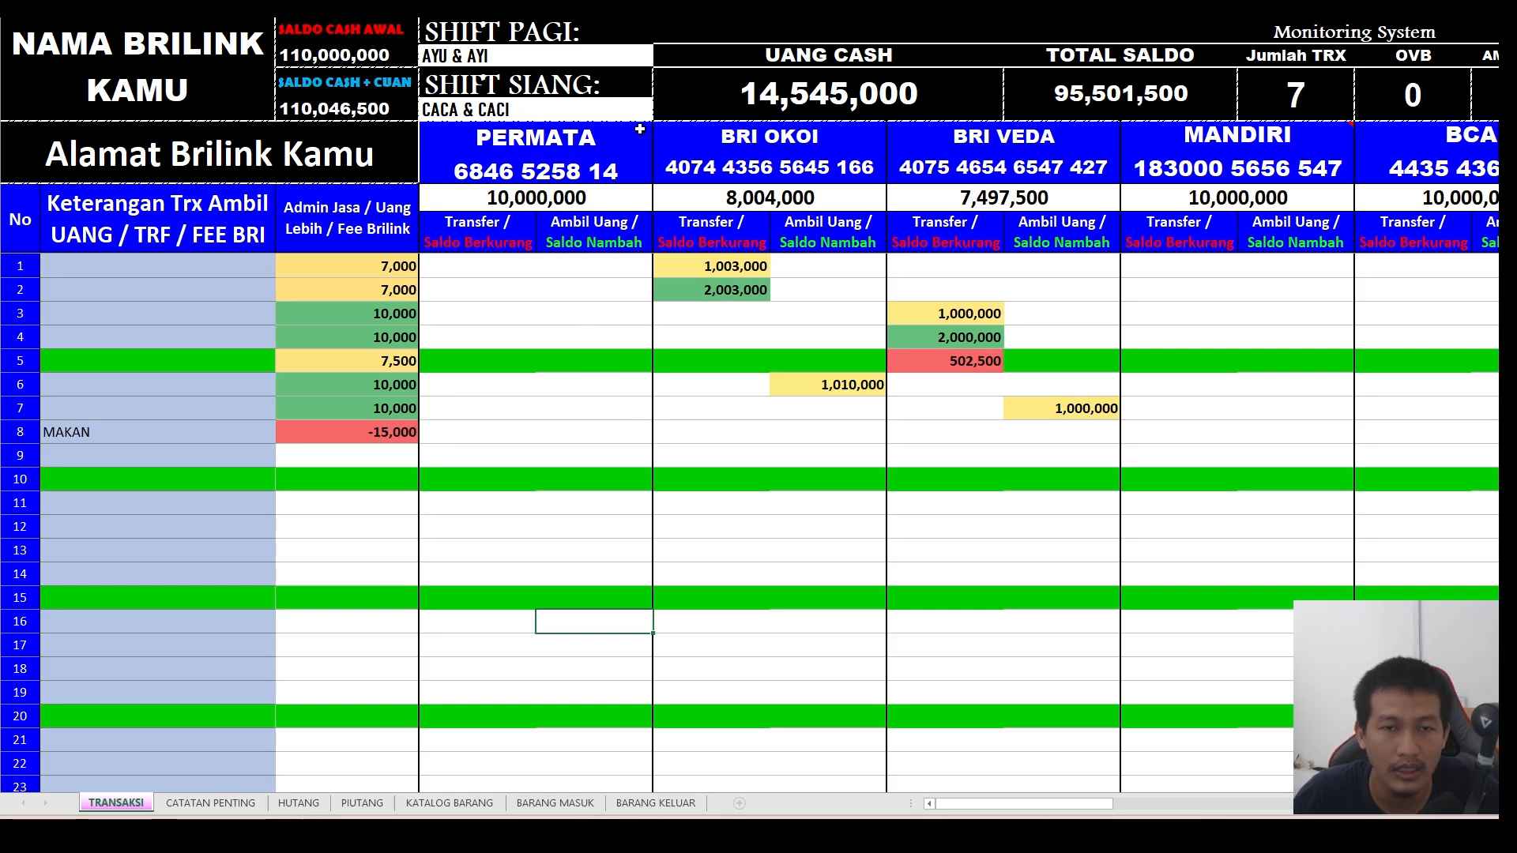
- Replace the staff names for SHIFT PAGI and SHIFT SIANG with one employee name each
{"action": "left_click", "coordinate": [540, 57]}
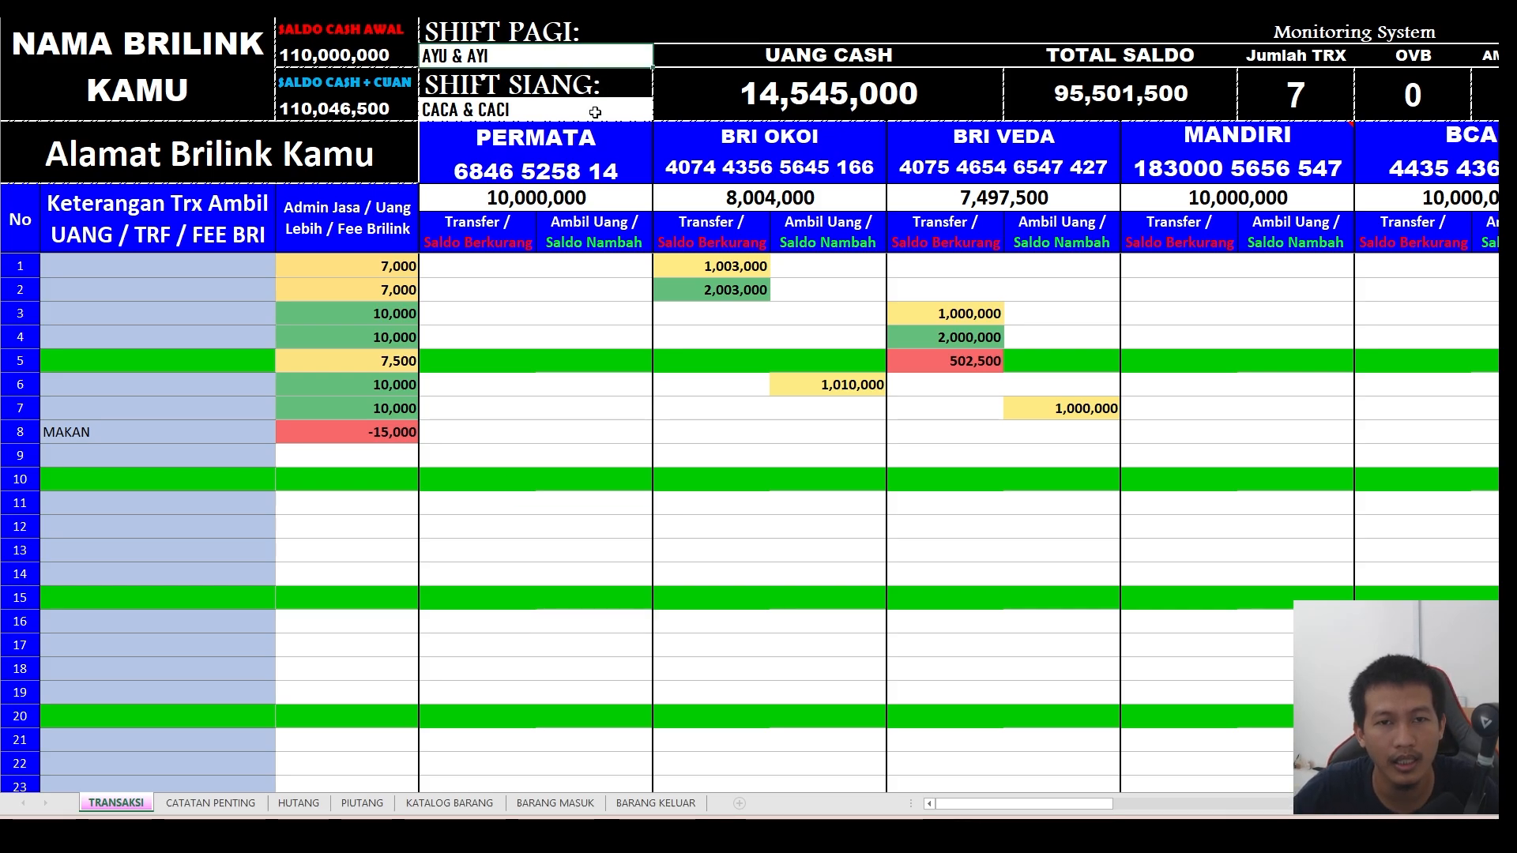
{"action": "type", "text": "BAYU"}
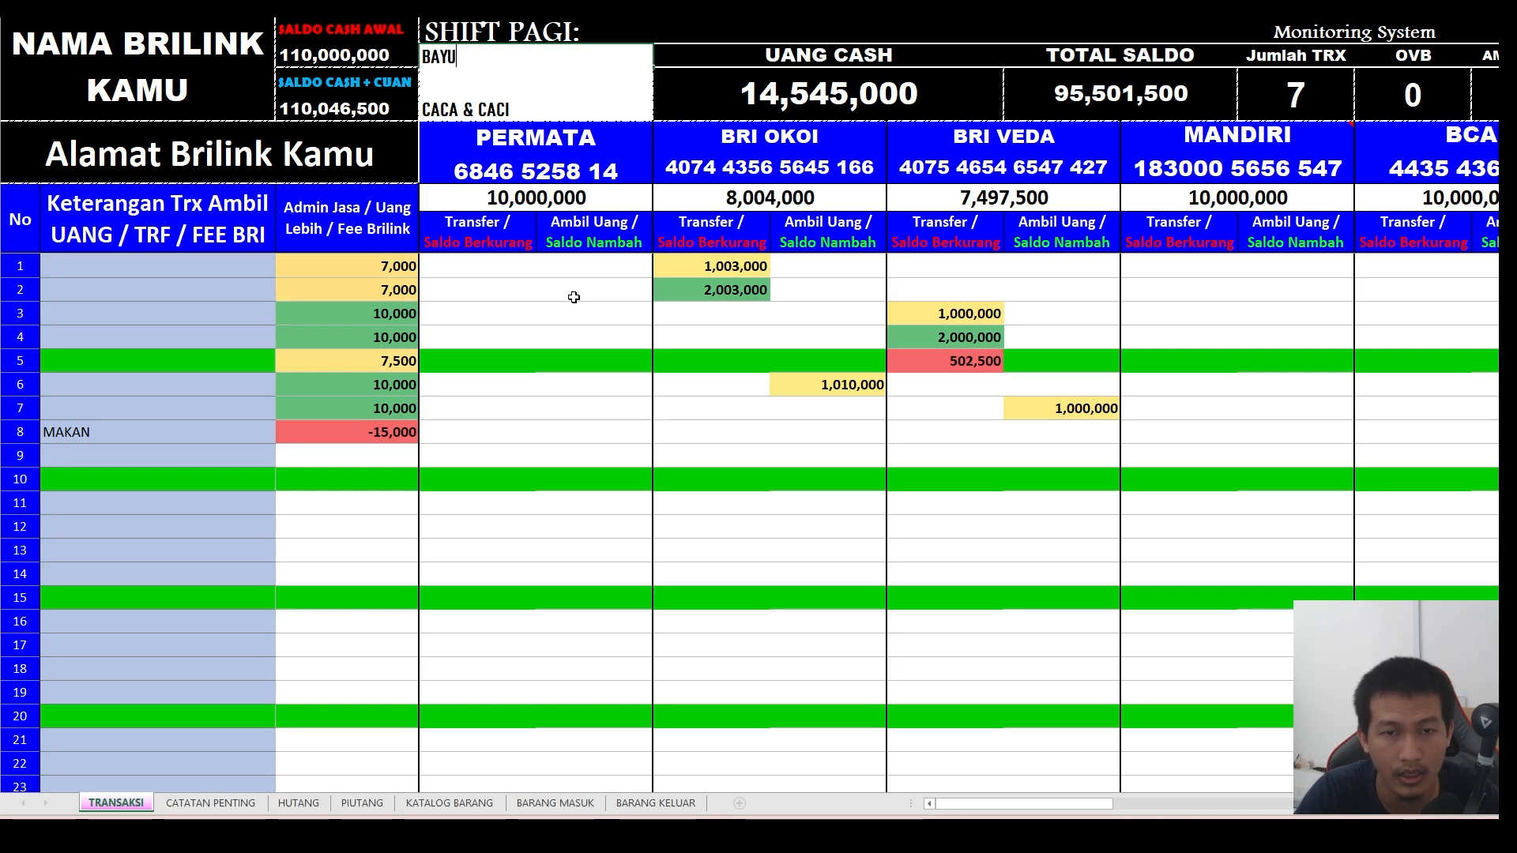
{"action": "key", "text": "Return"}
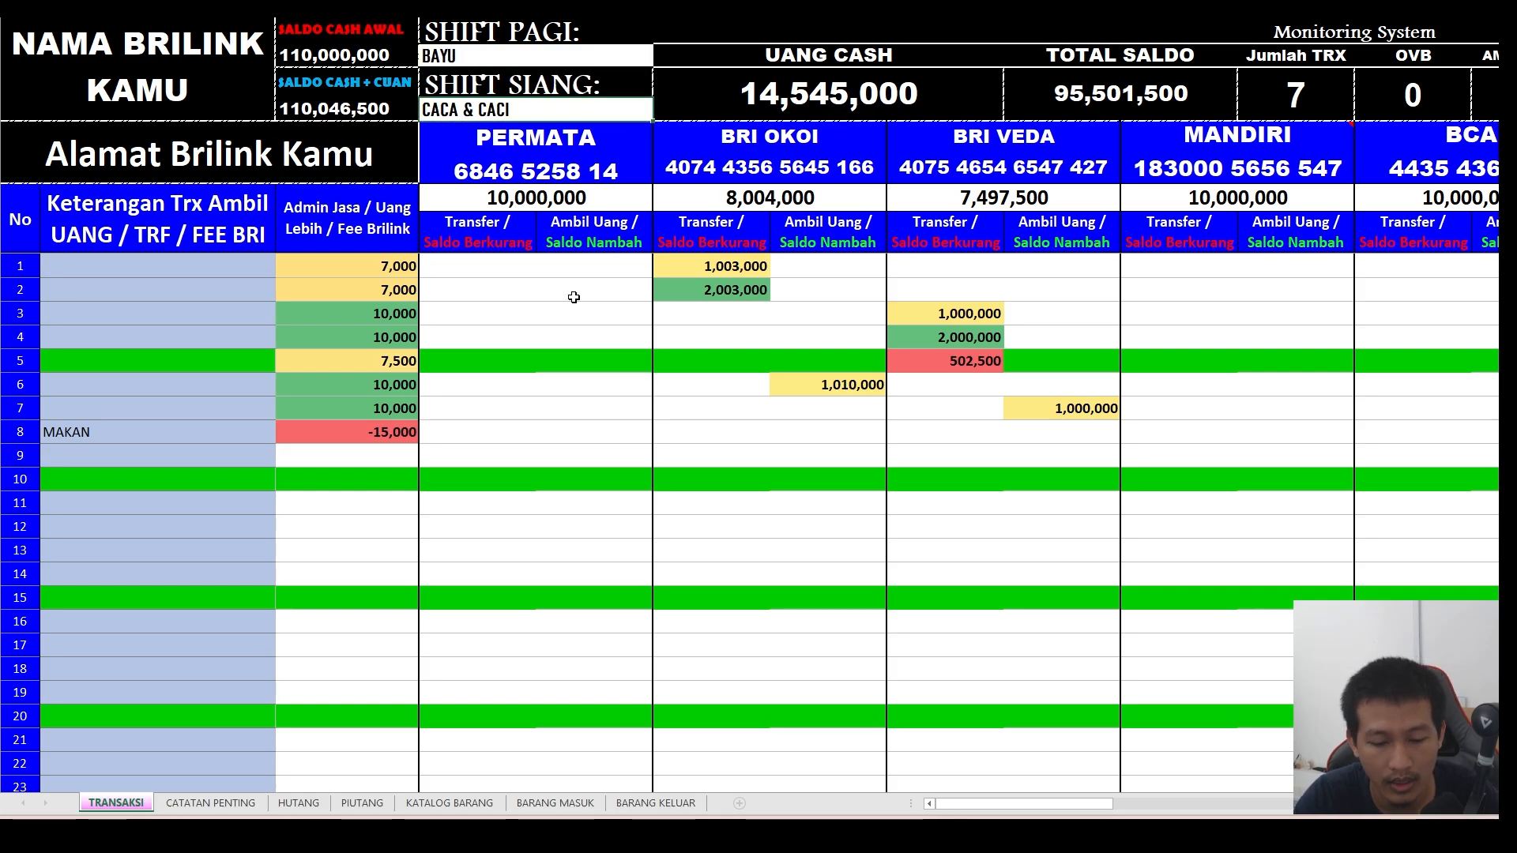
{"action": "type", "text": "AYU"}
{"action": "key", "text": "Return"}
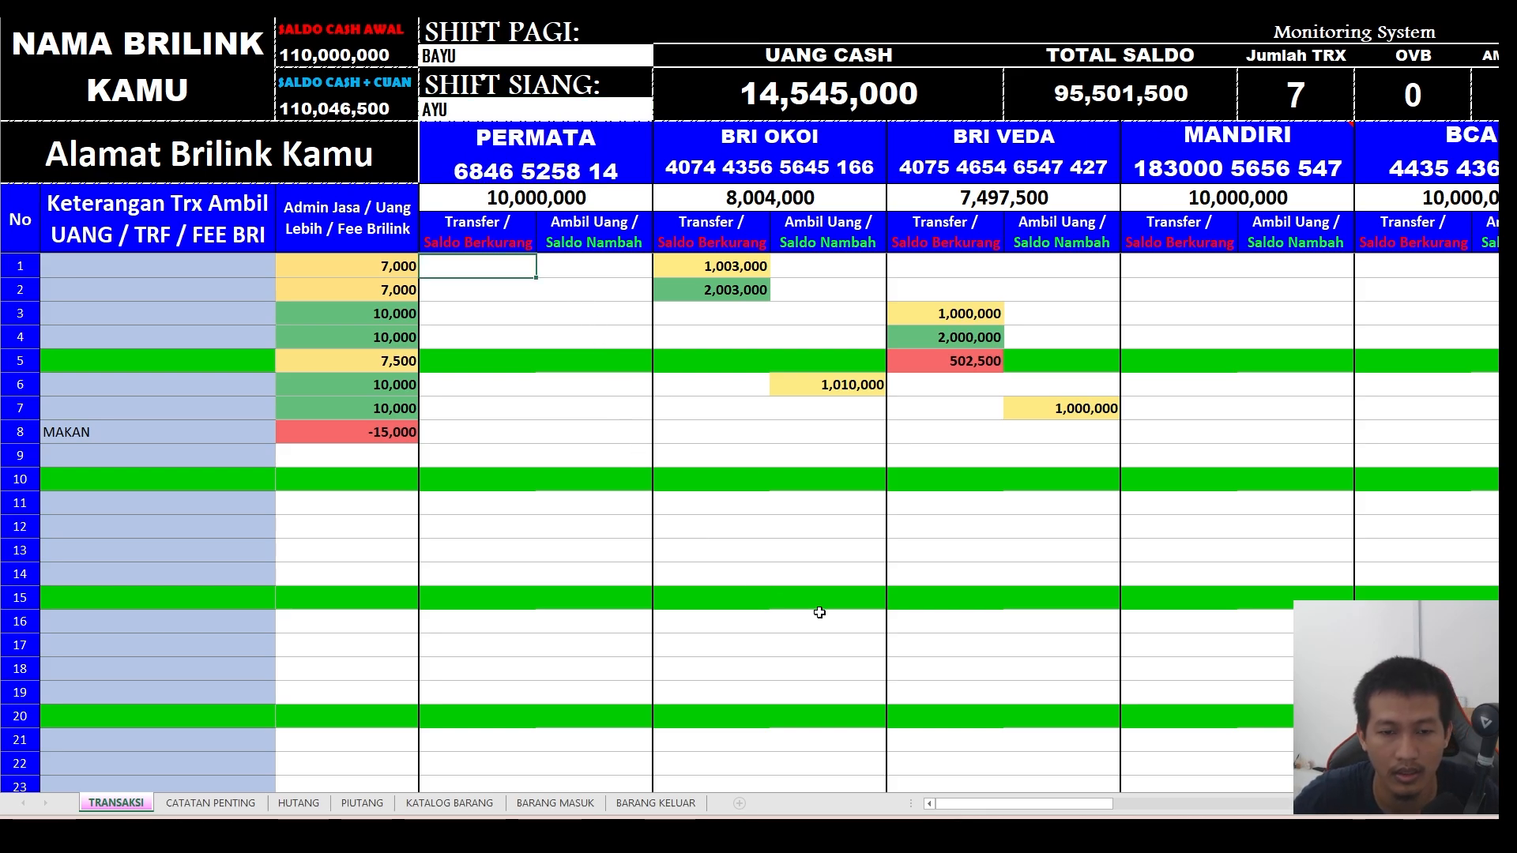
- Prepare a PDF export of the TRANSAKSI sheet with the file name 25 OKTO 2024, and close it without saving
{"action": "left_click_drag", "start_coordinate": [1027, 801], "coordinate": [1117, 799]}
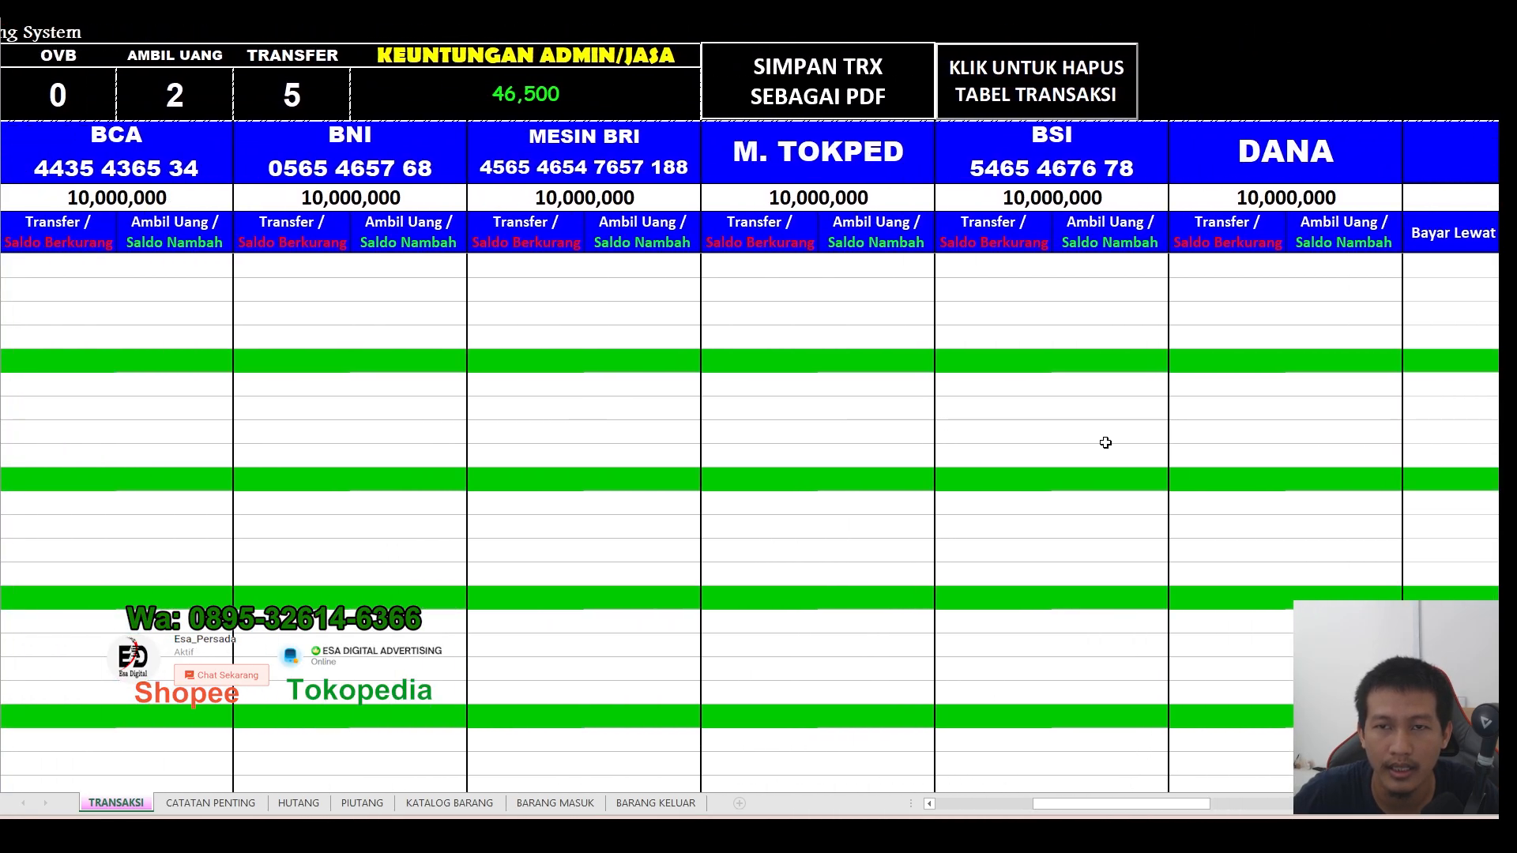
{"action": "left_click", "coordinate": [839, 110]}
{"action": "left_click", "coordinate": [648, 304]}
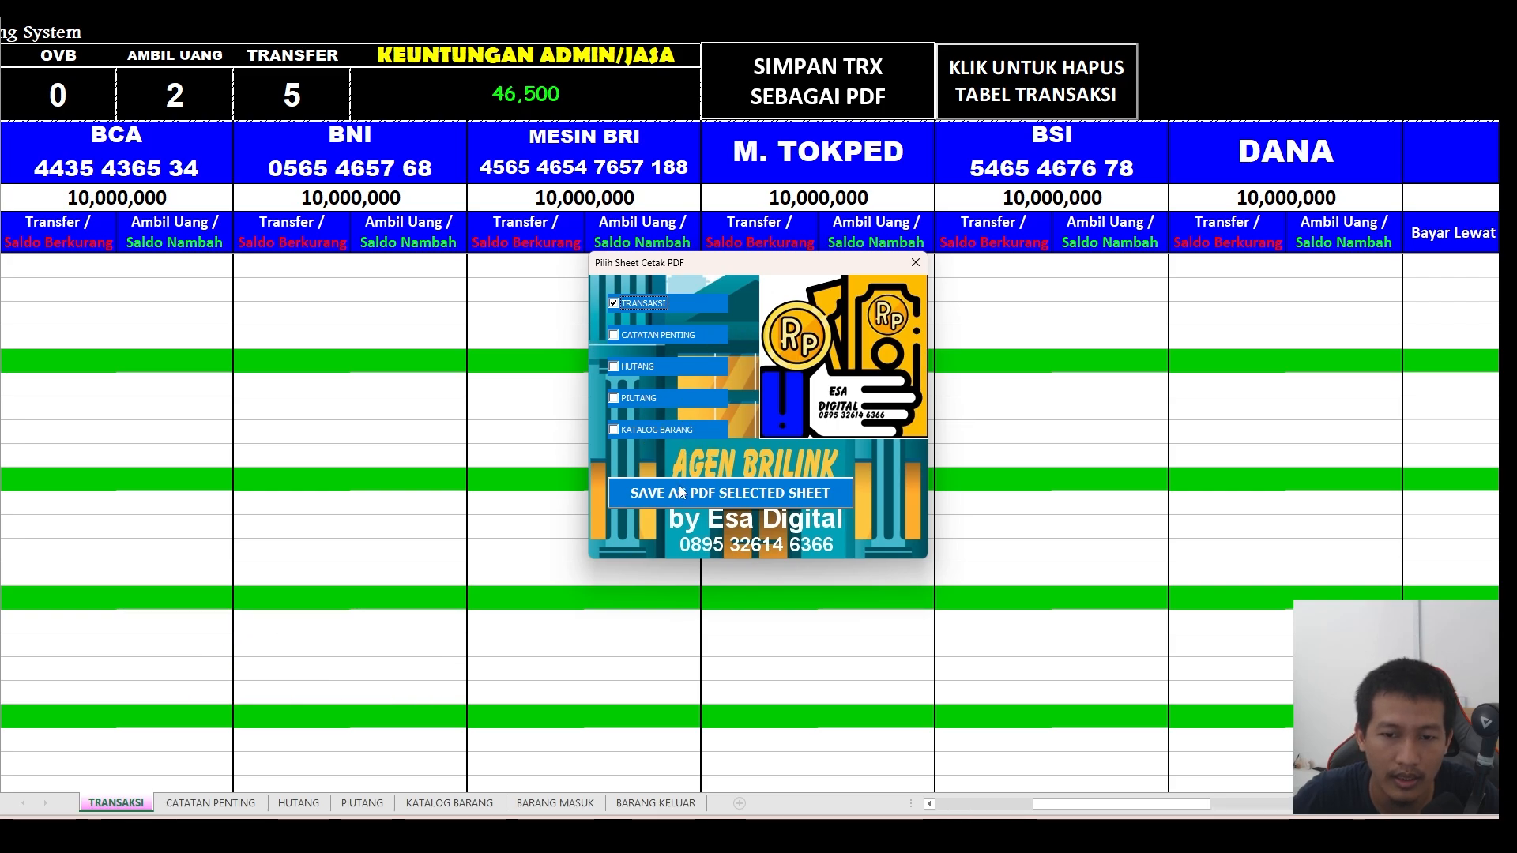
{"action": "left_click", "coordinate": [650, 496]}
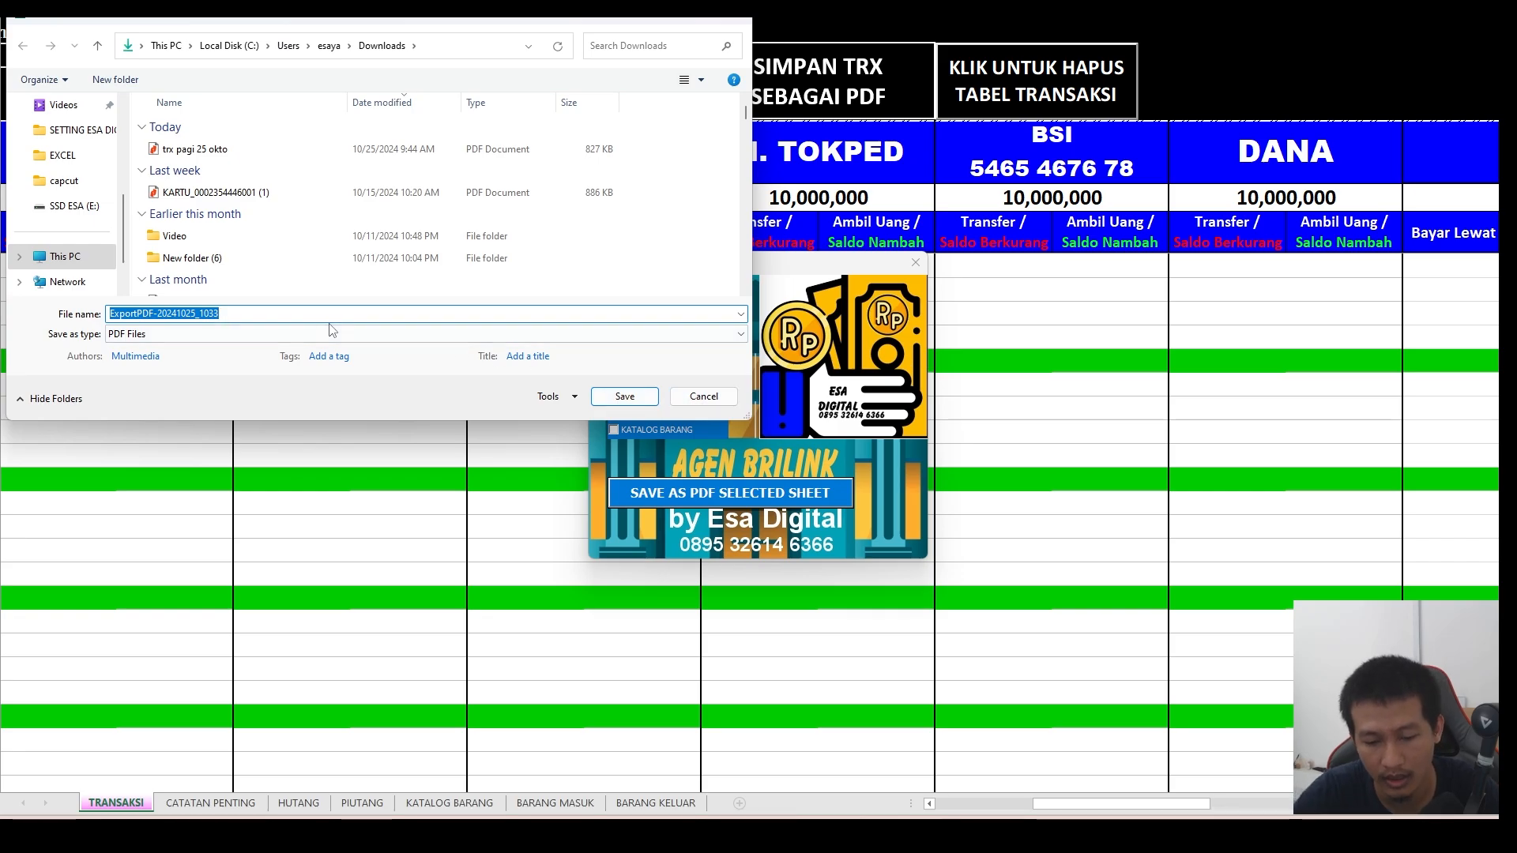
{"action": "type", "text": "25 OKTO 2024"}
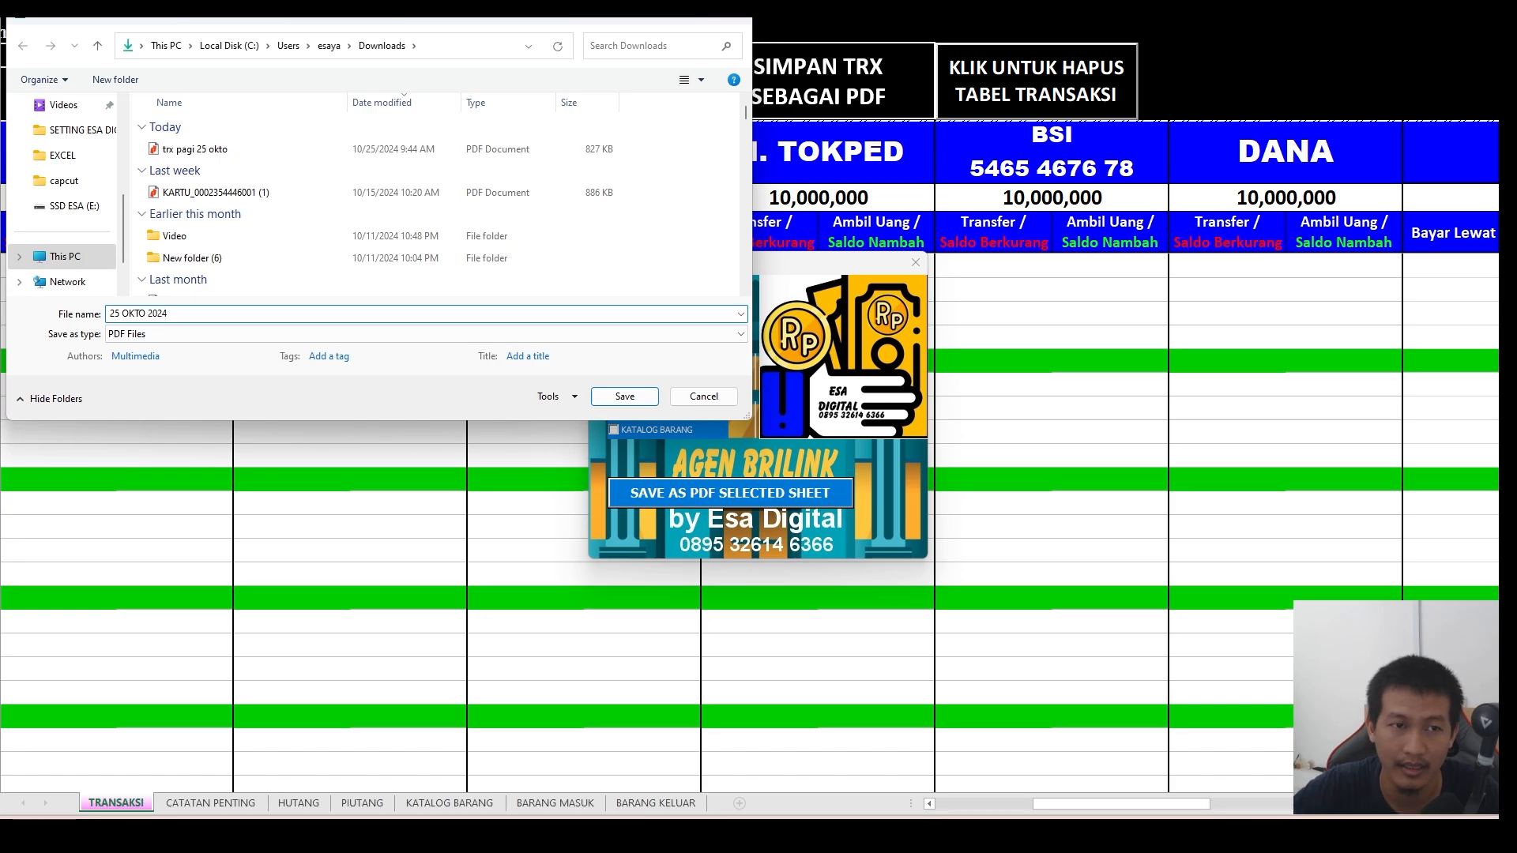
{"action": "left_click", "coordinate": [734, 24]}
{"action": "left_click", "coordinate": [914, 263]}
- Record the item ROKOK SAMPURNA at a price of 20,000 in the first row of the PENJUALAN BARANG table
{"action": "left_click_drag", "start_coordinate": [1081, 803], "coordinate": [1171, 762]}
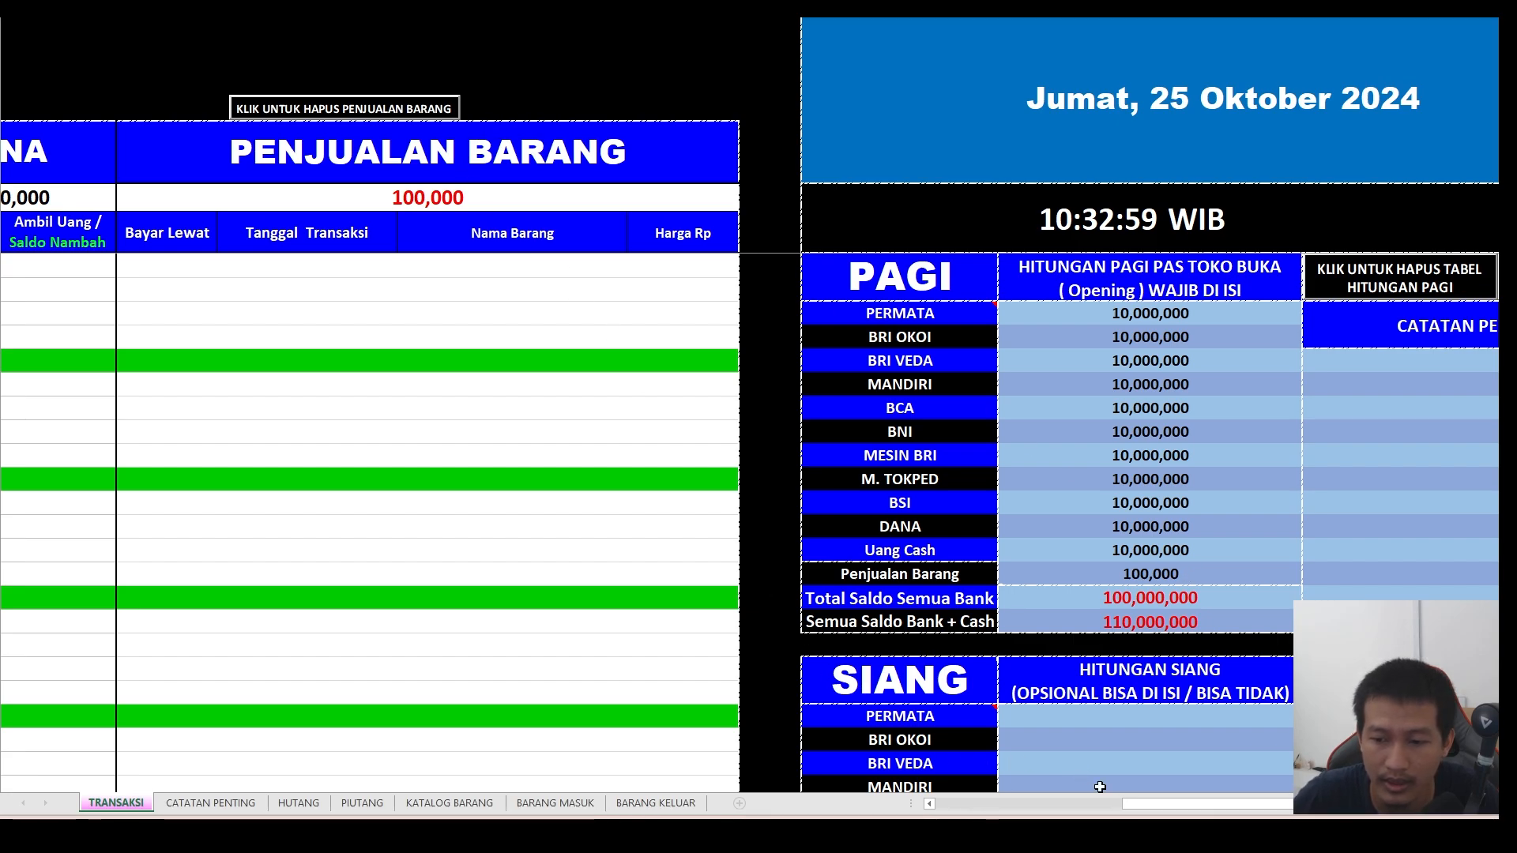
{"action": "scroll", "coordinate": [1102, 759], "scroll_direction": "left", "scroll_amount": 3}
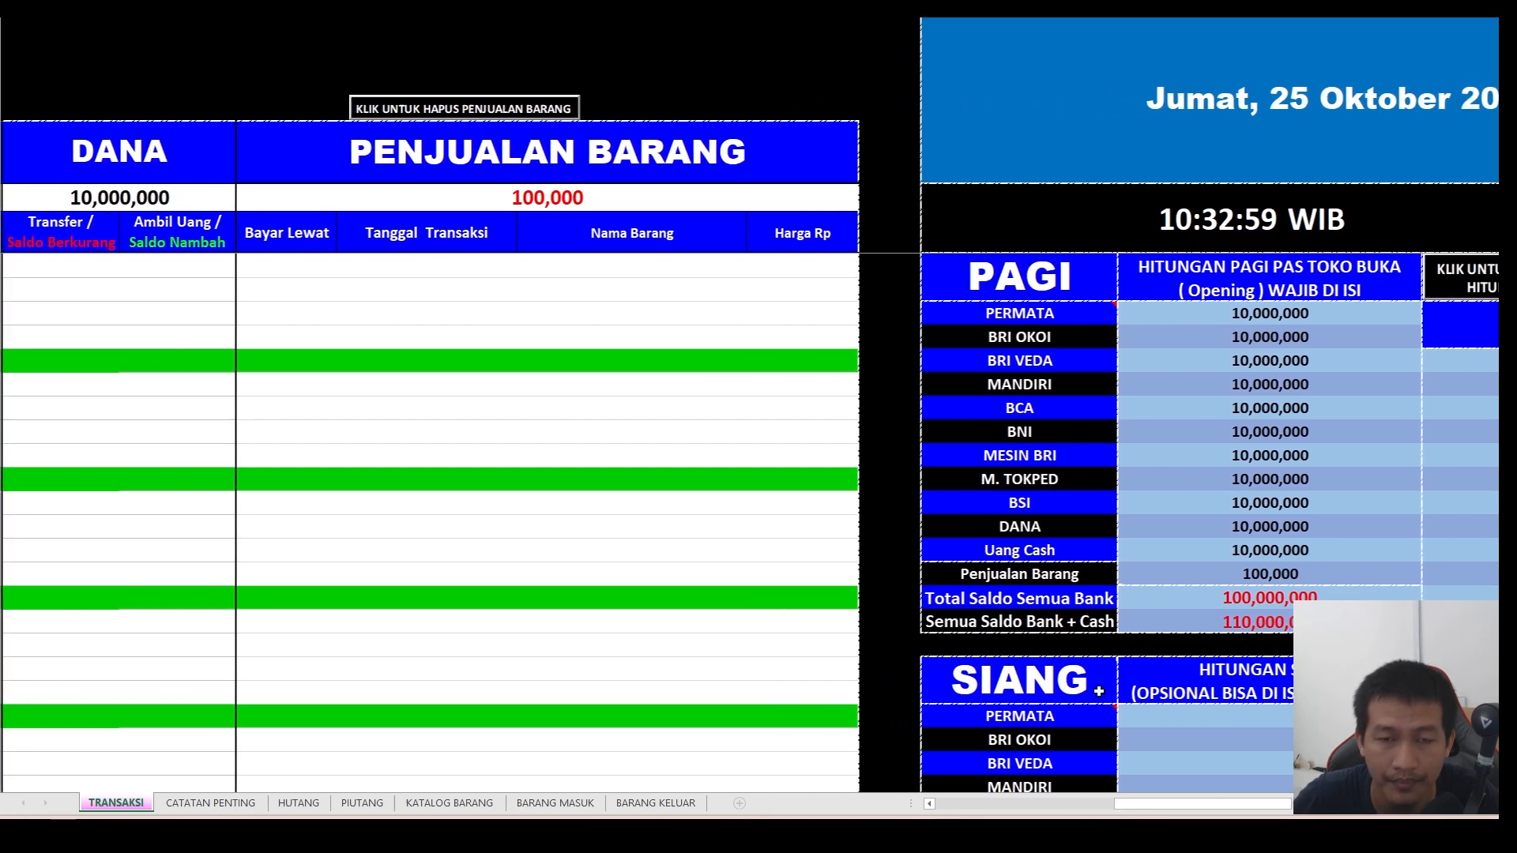
{"action": "left_click", "coordinate": [541, 263]}
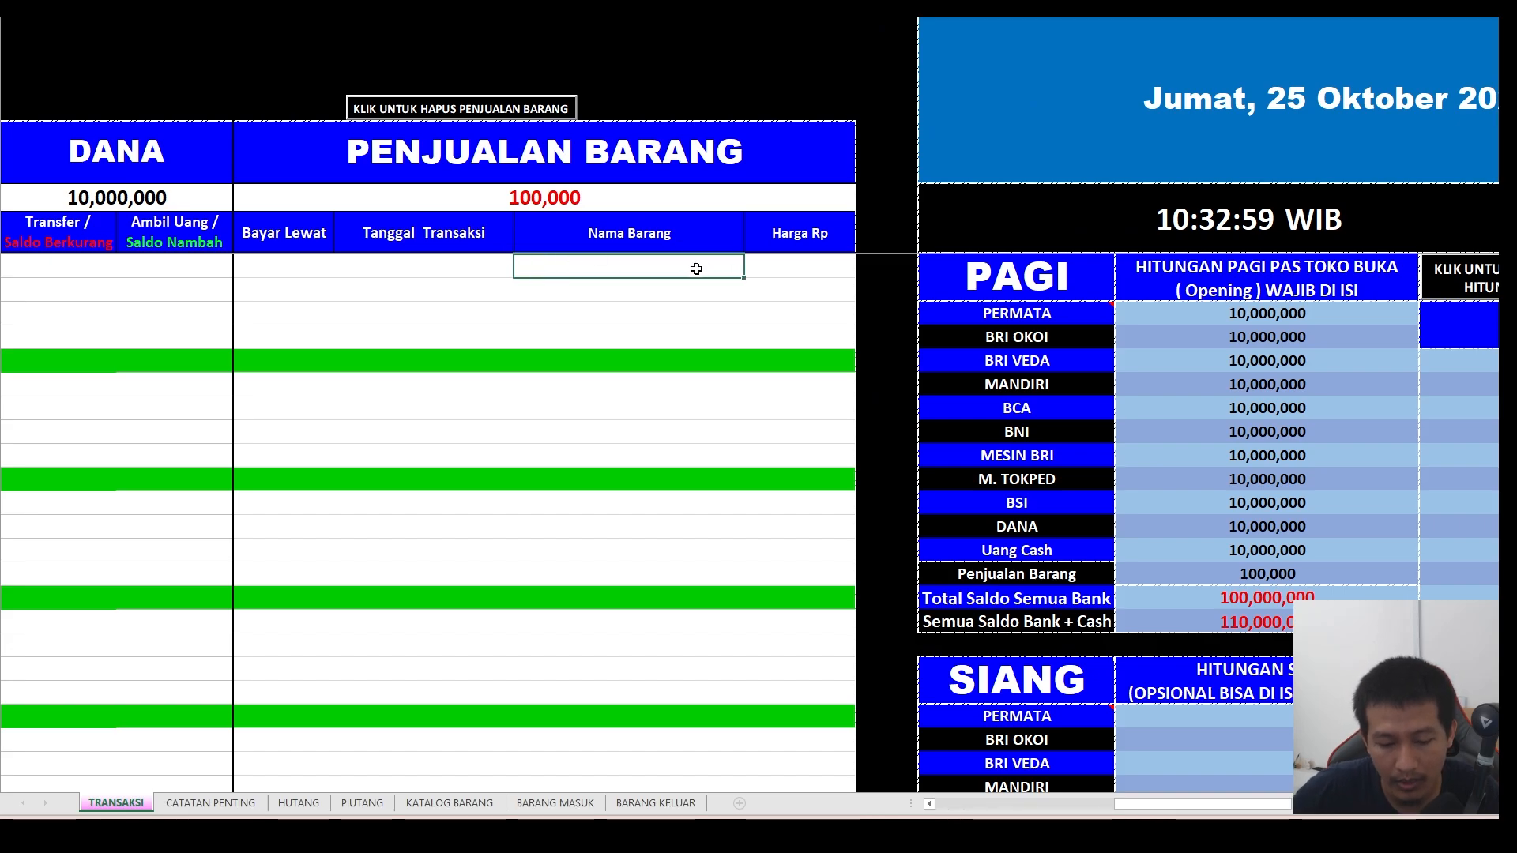
{"action": "type", "text": "ROKOK"}
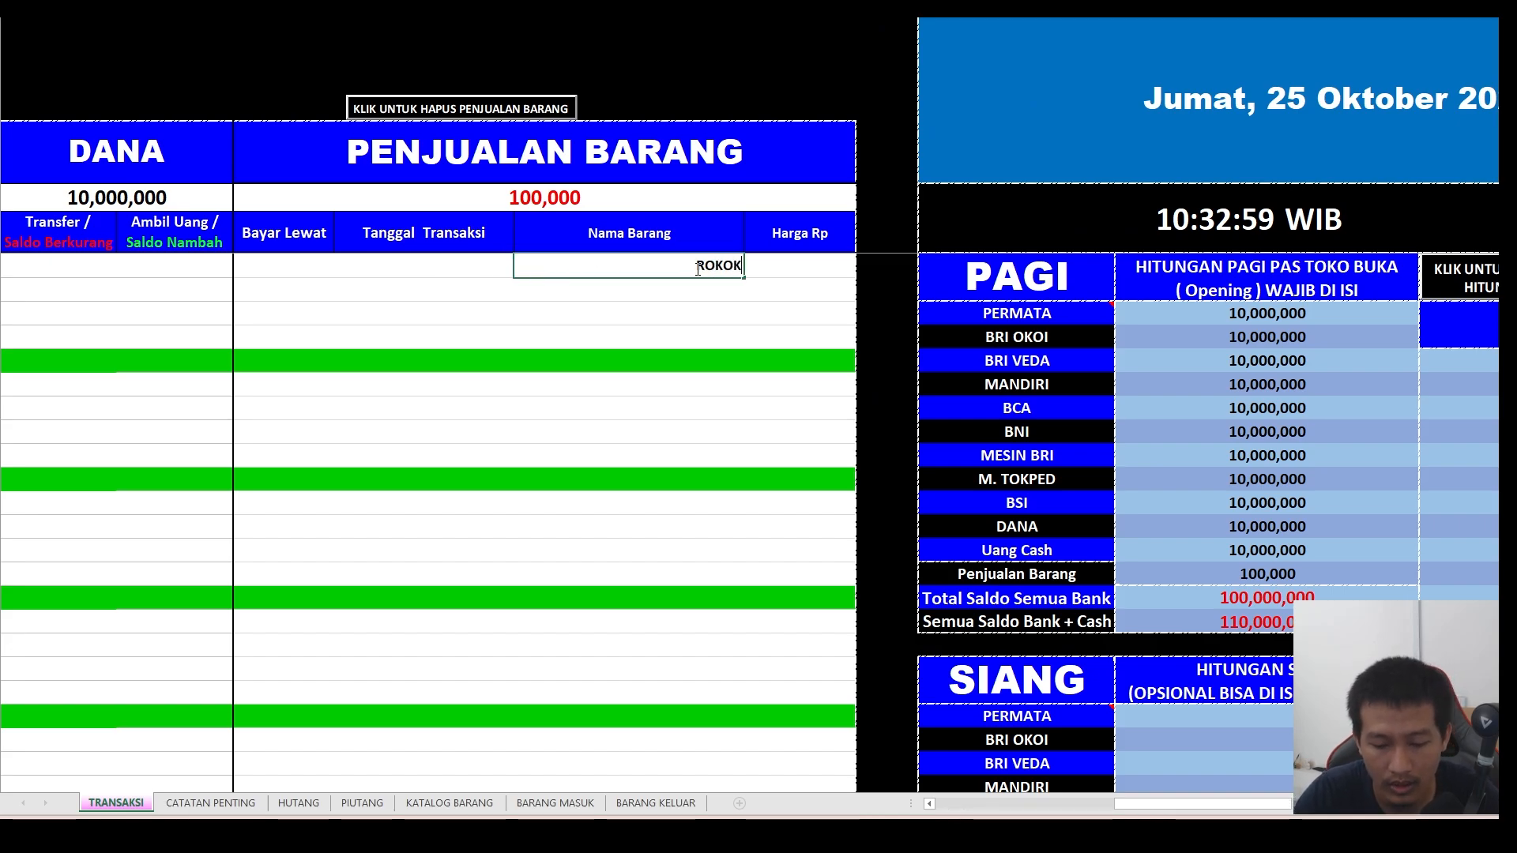
{"action": "type", "text": " SAMPURNA"}
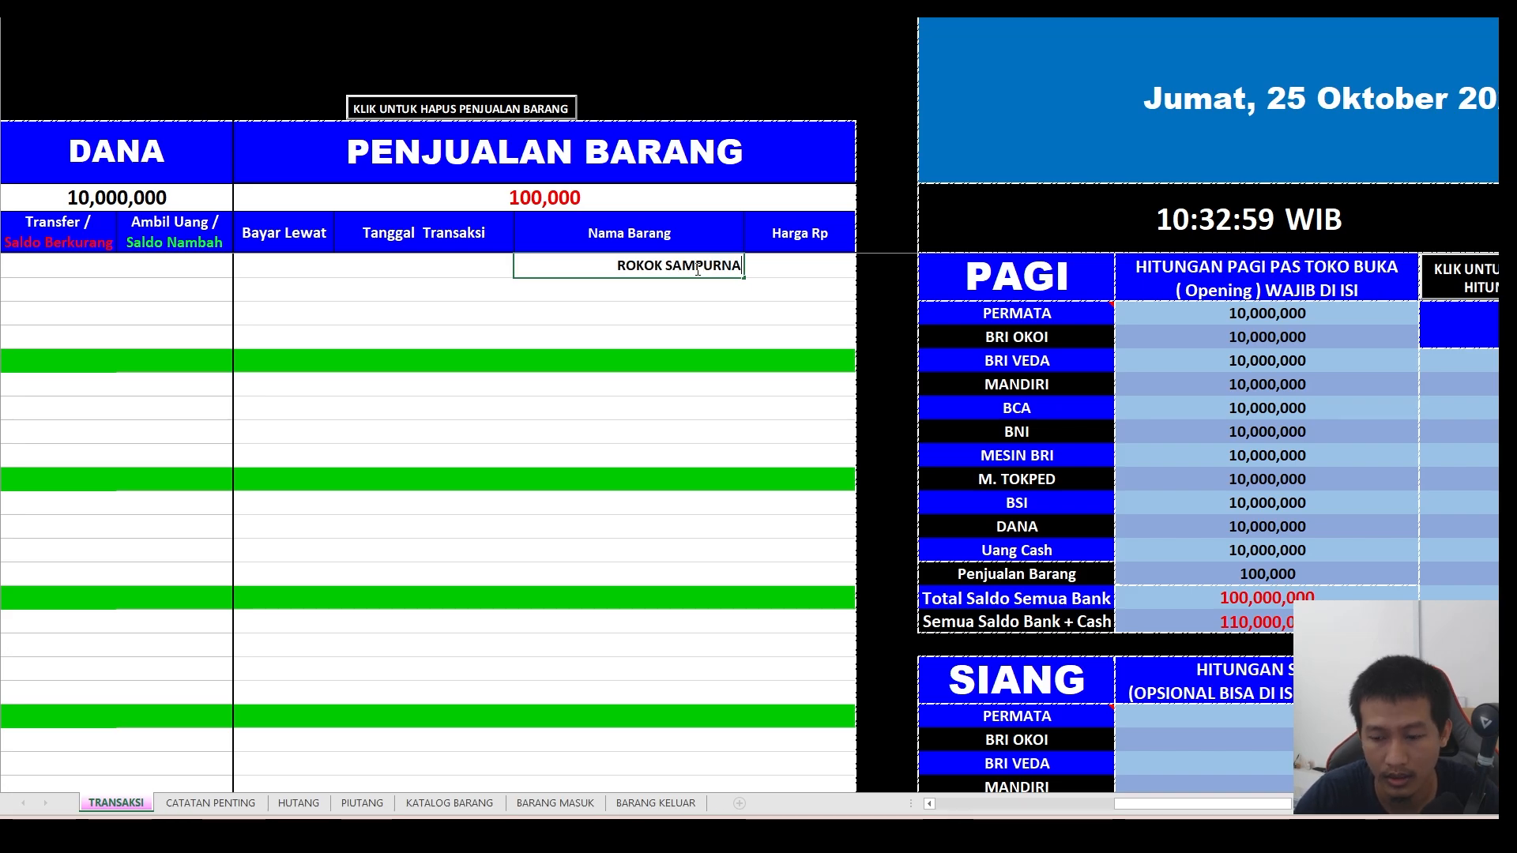
{"action": "key", "text": "Tab"}
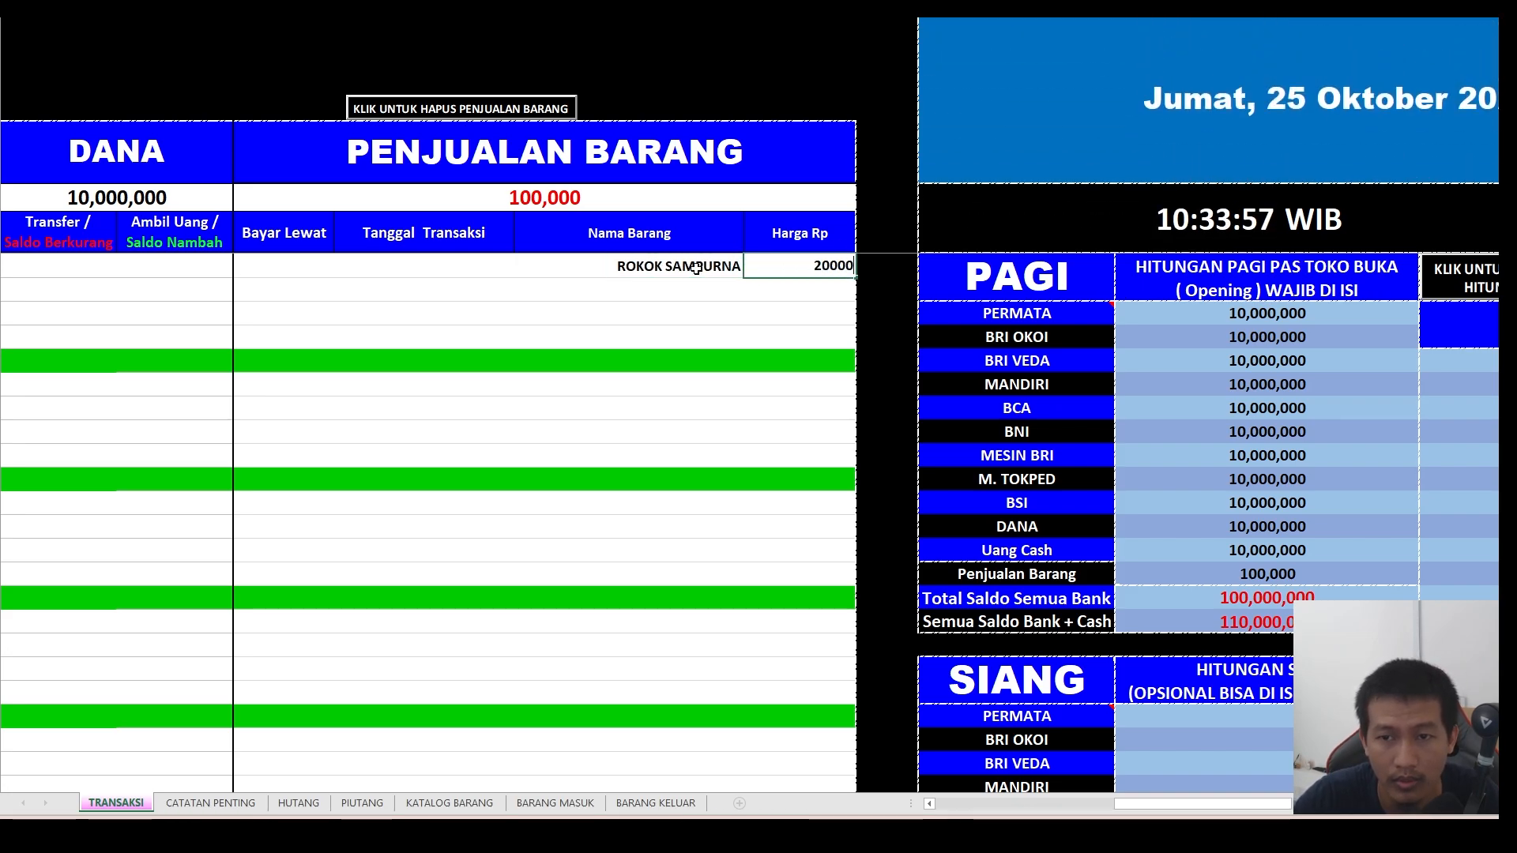
{"action": "left_click", "coordinate": [695, 267]}
- Enter CASH as the payment method and 25 OKTO as the transaction date for the ROKOK SAMPURNA sale
{"action": "key", "text": "Left"}
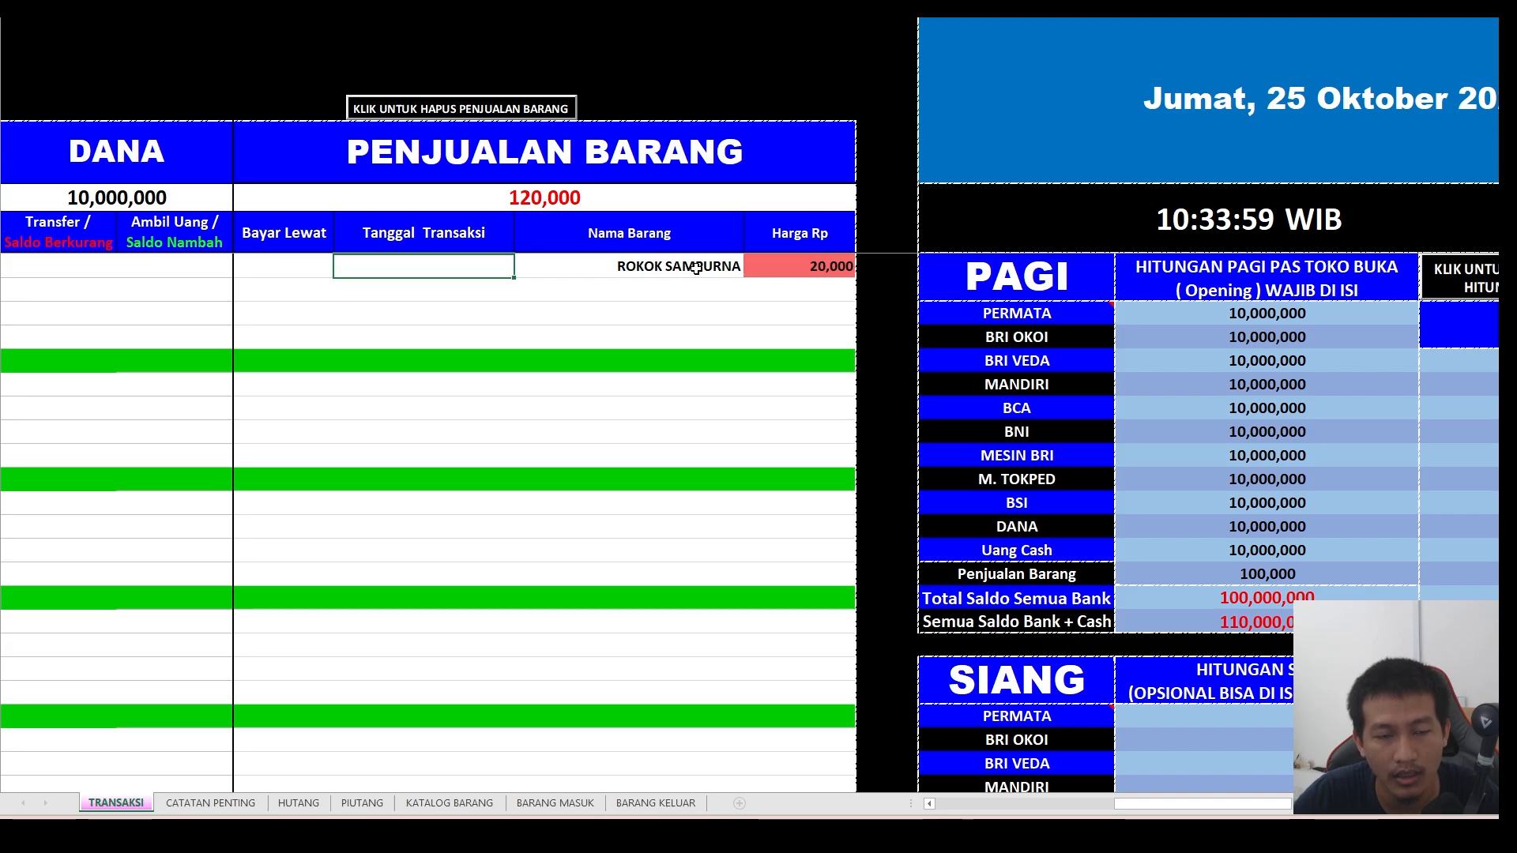
{"action": "key", "text": "Left"}
{"action": "type", "text": "CASH"}
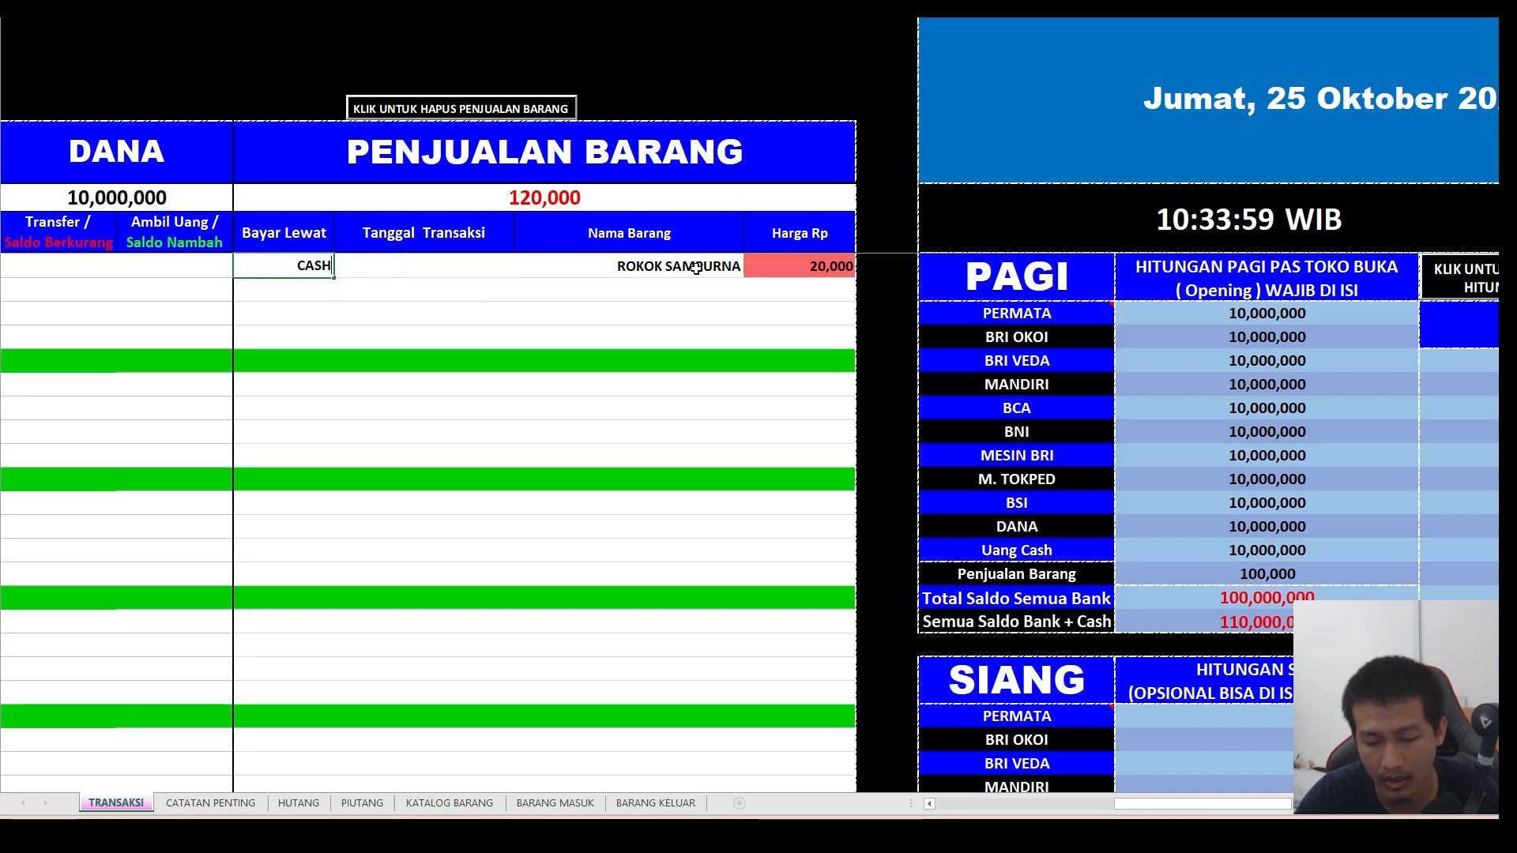
{"action": "key", "text": "Right"}
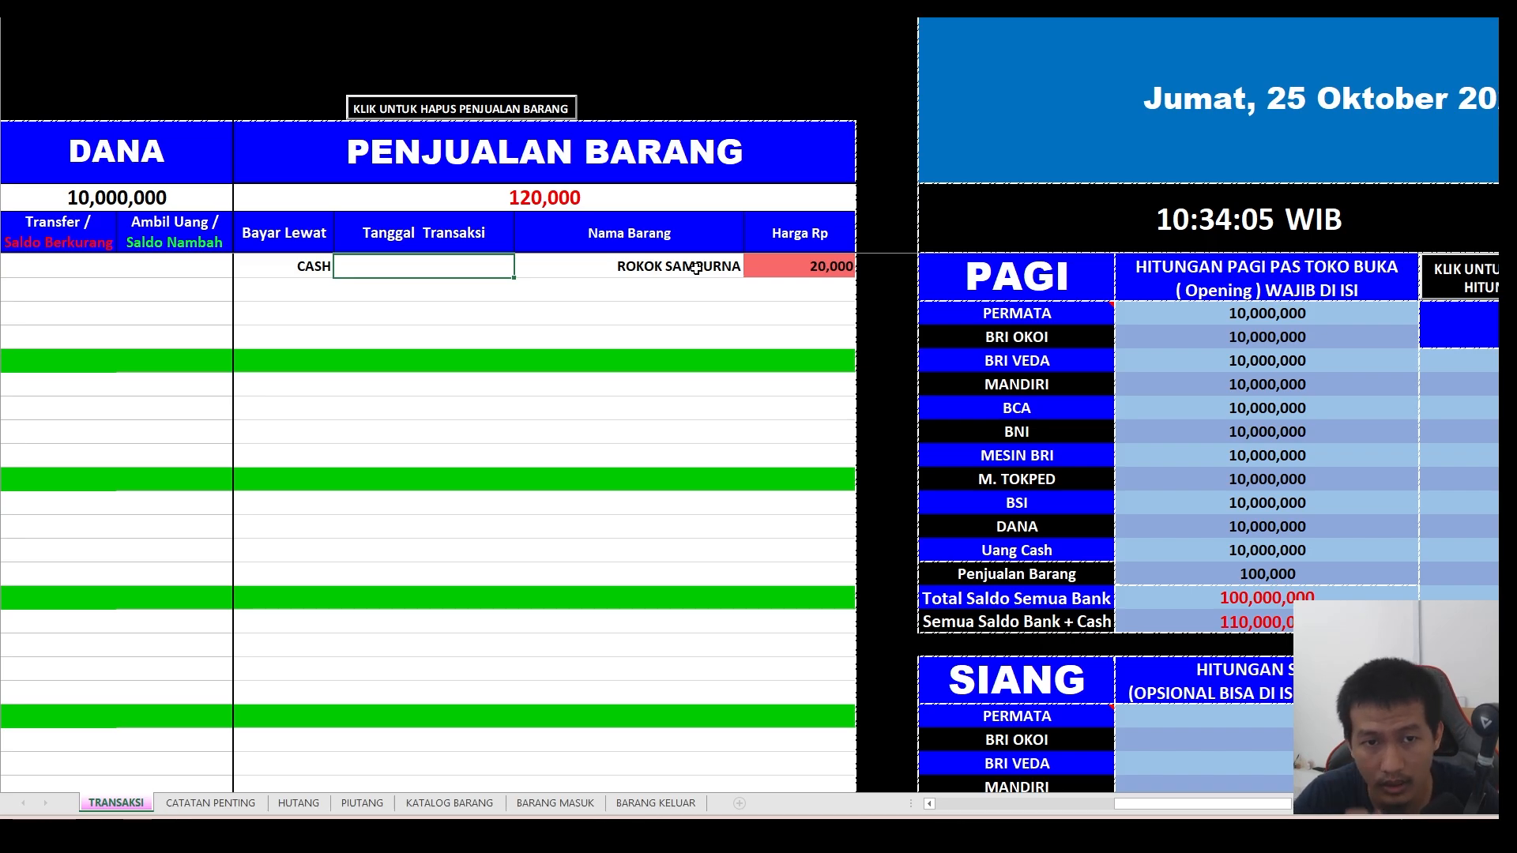
{"action": "type", "text": "2"}
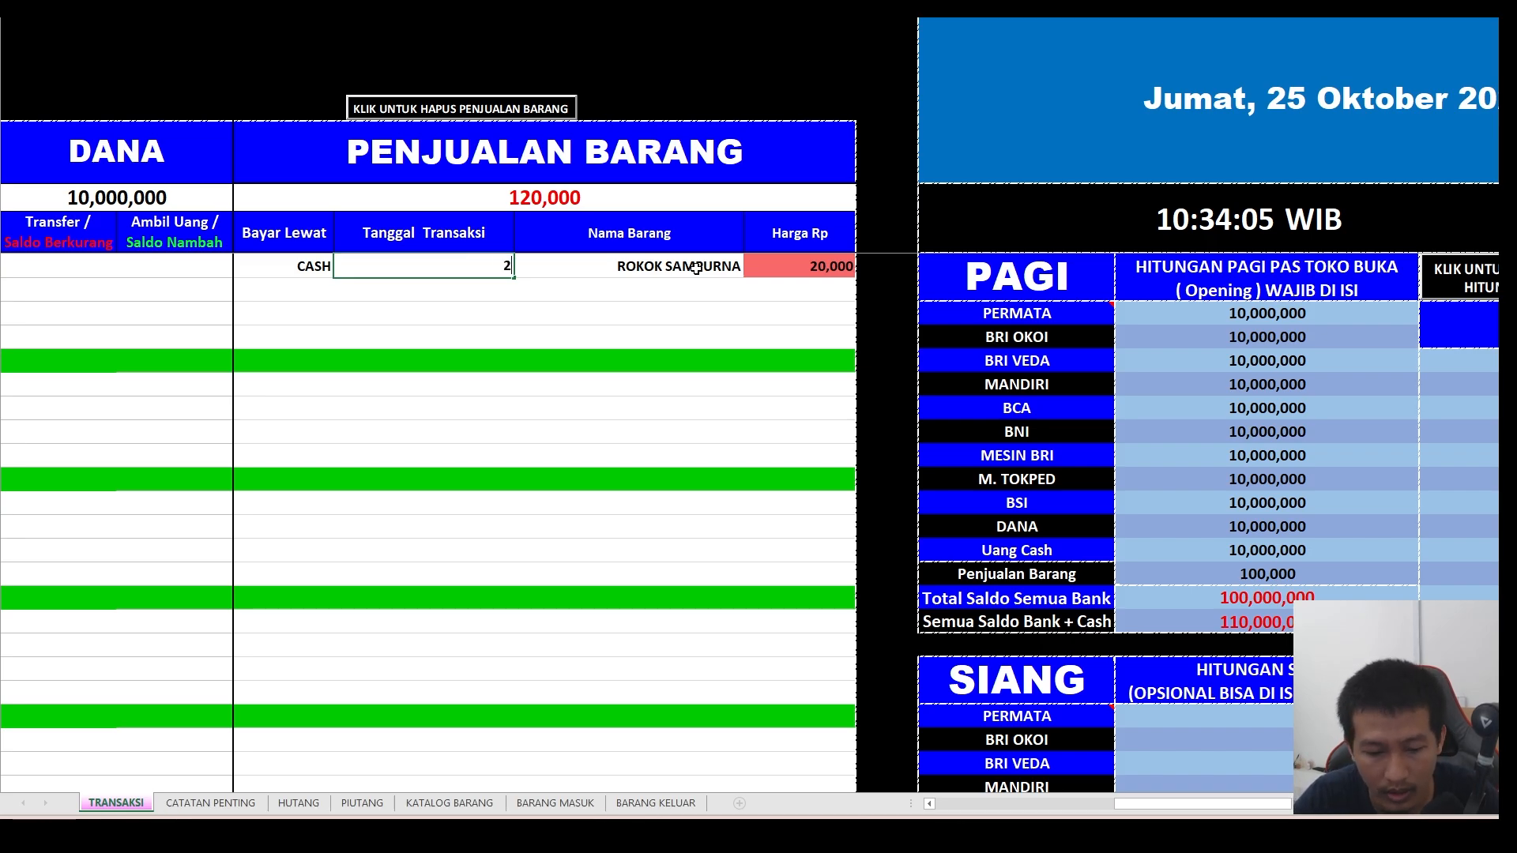
{"action": "type", "text": "5 OKTO"}
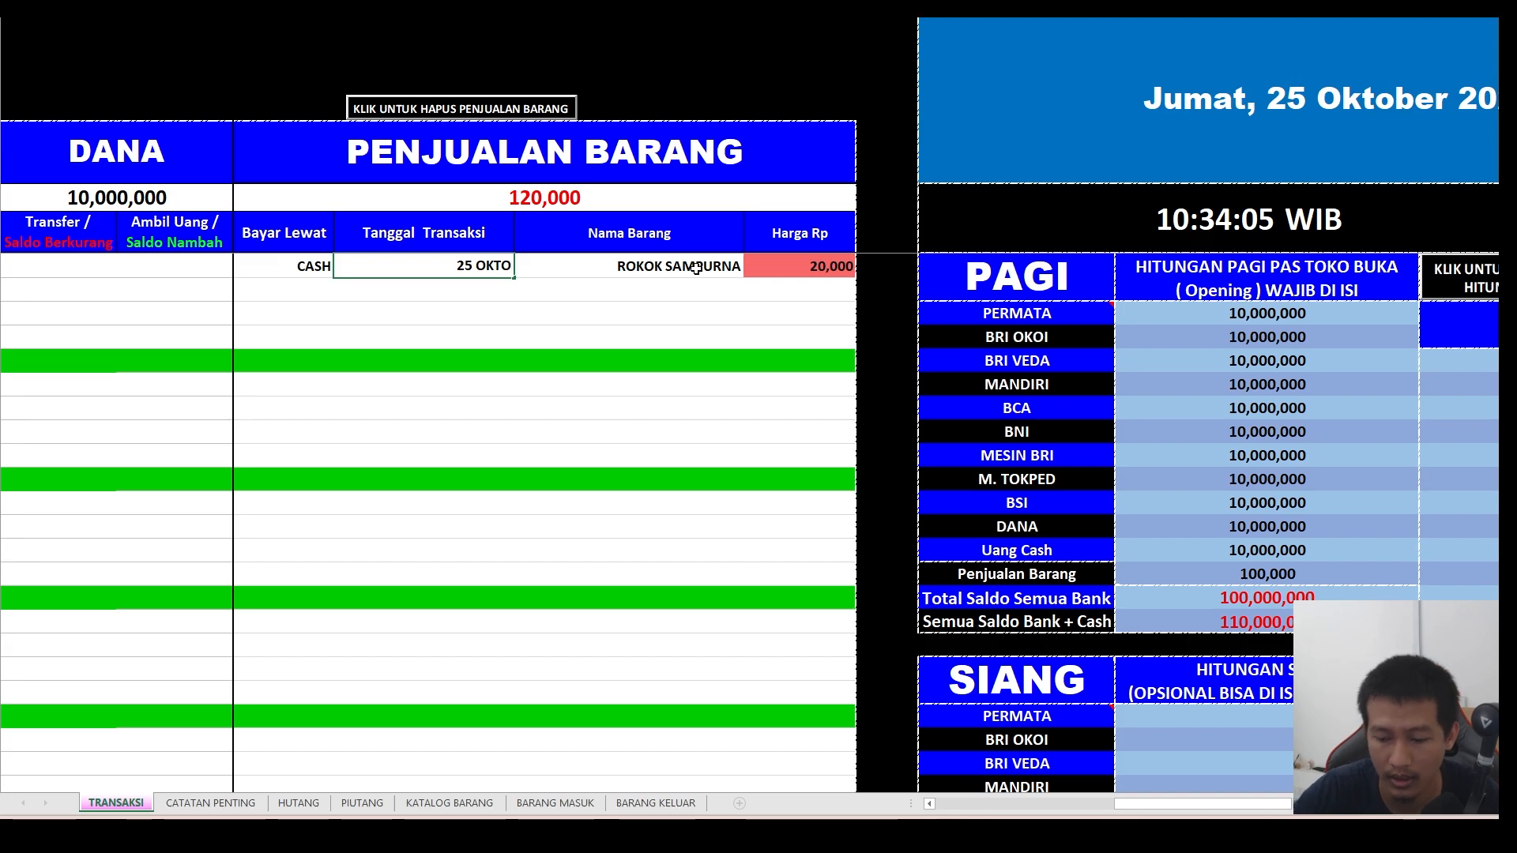
{"action": "key", "text": "Right"}
- Record the item ROKOK KRETEK at a price of 15,000 in the second row of the PENJUALAN BARANG table
{"action": "key", "text": "Return"}
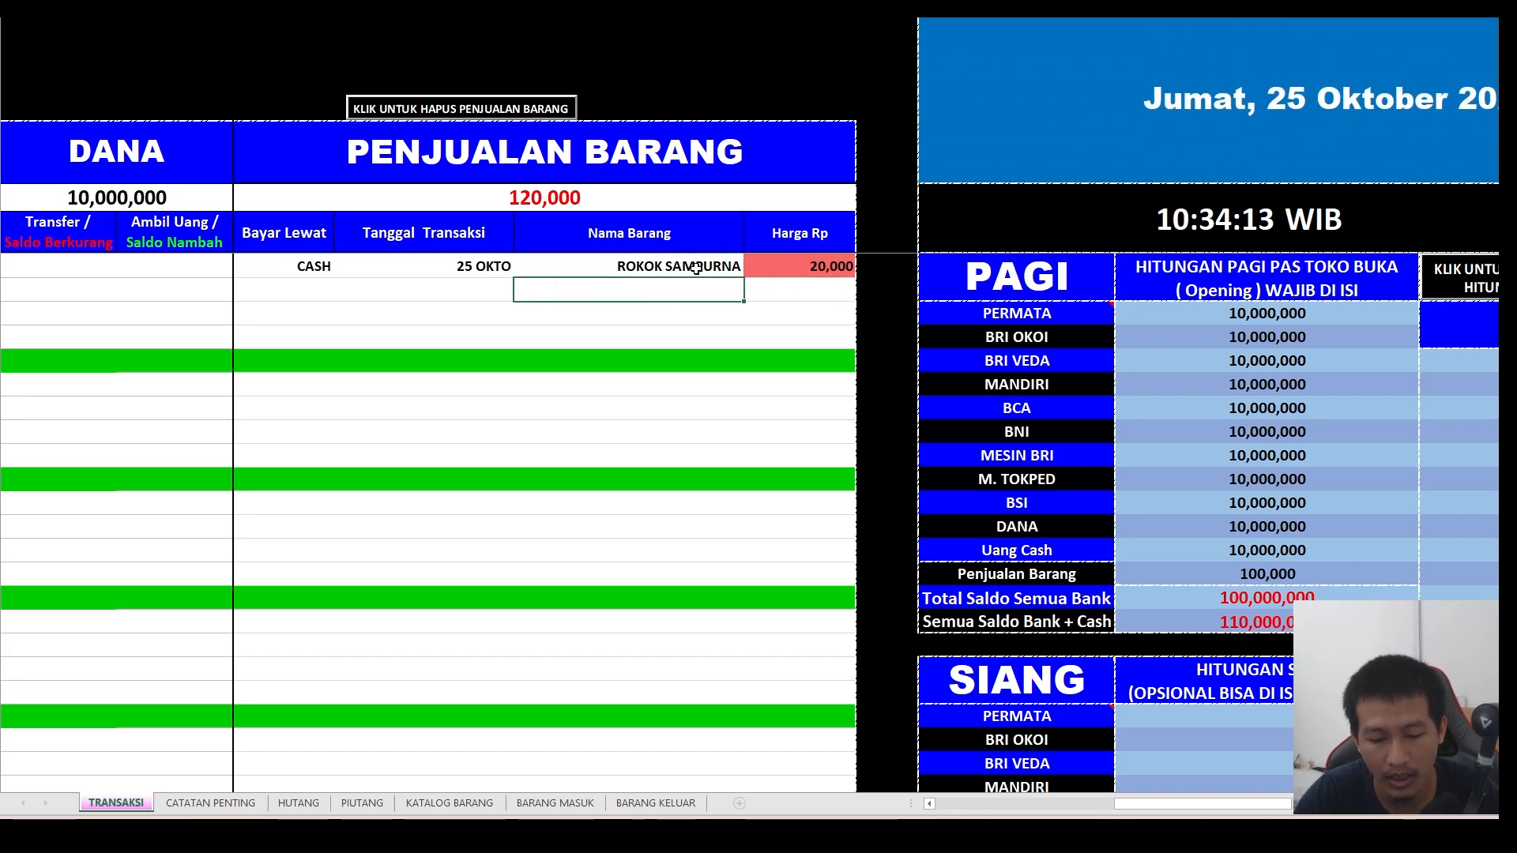
{"action": "type", "text": "ROKOK "}
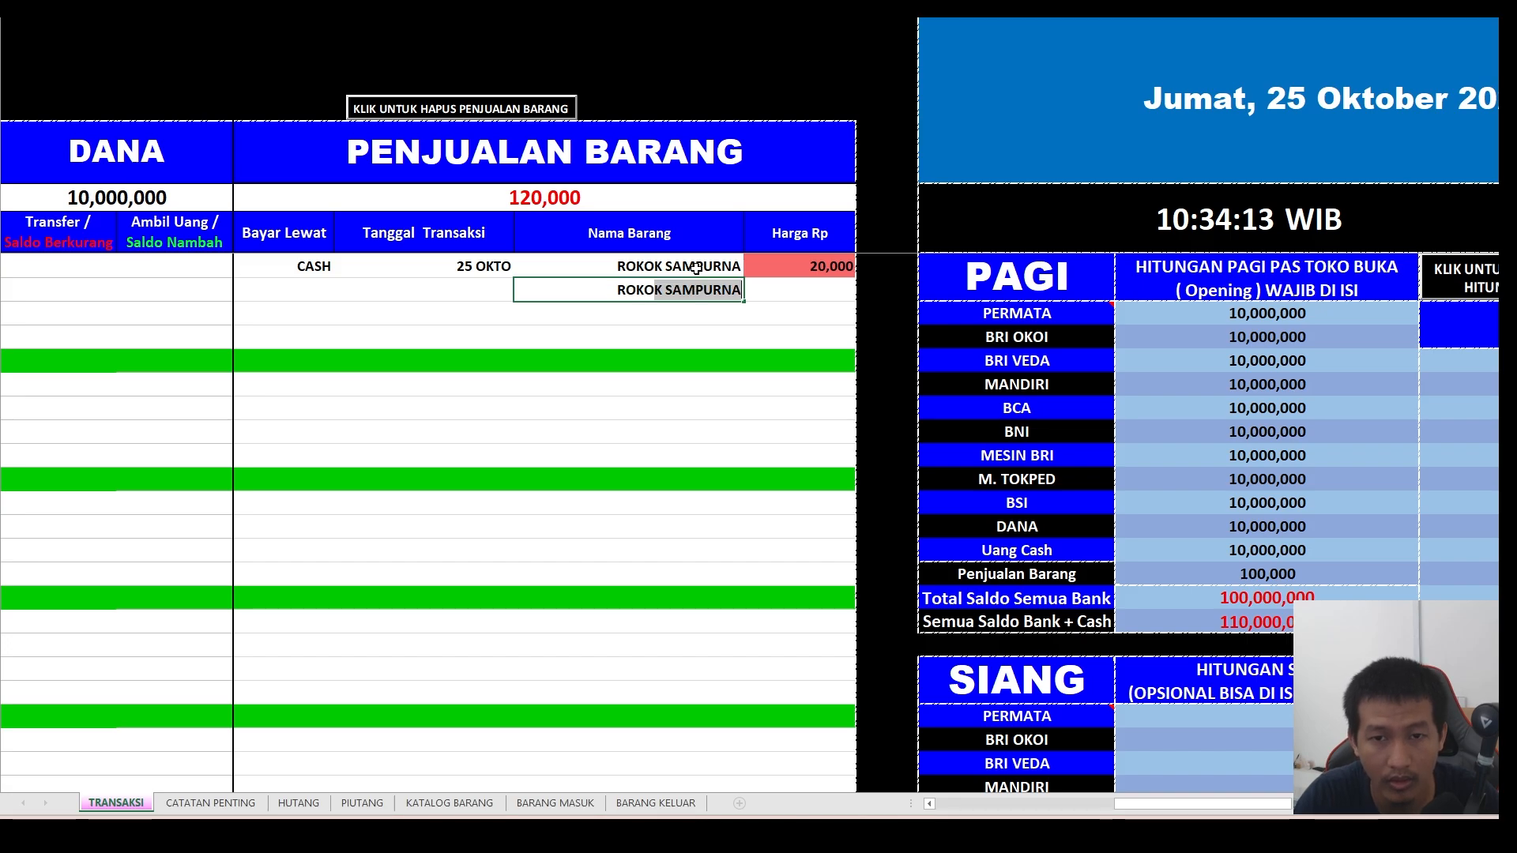
{"action": "type", "text": "KRETEK"}
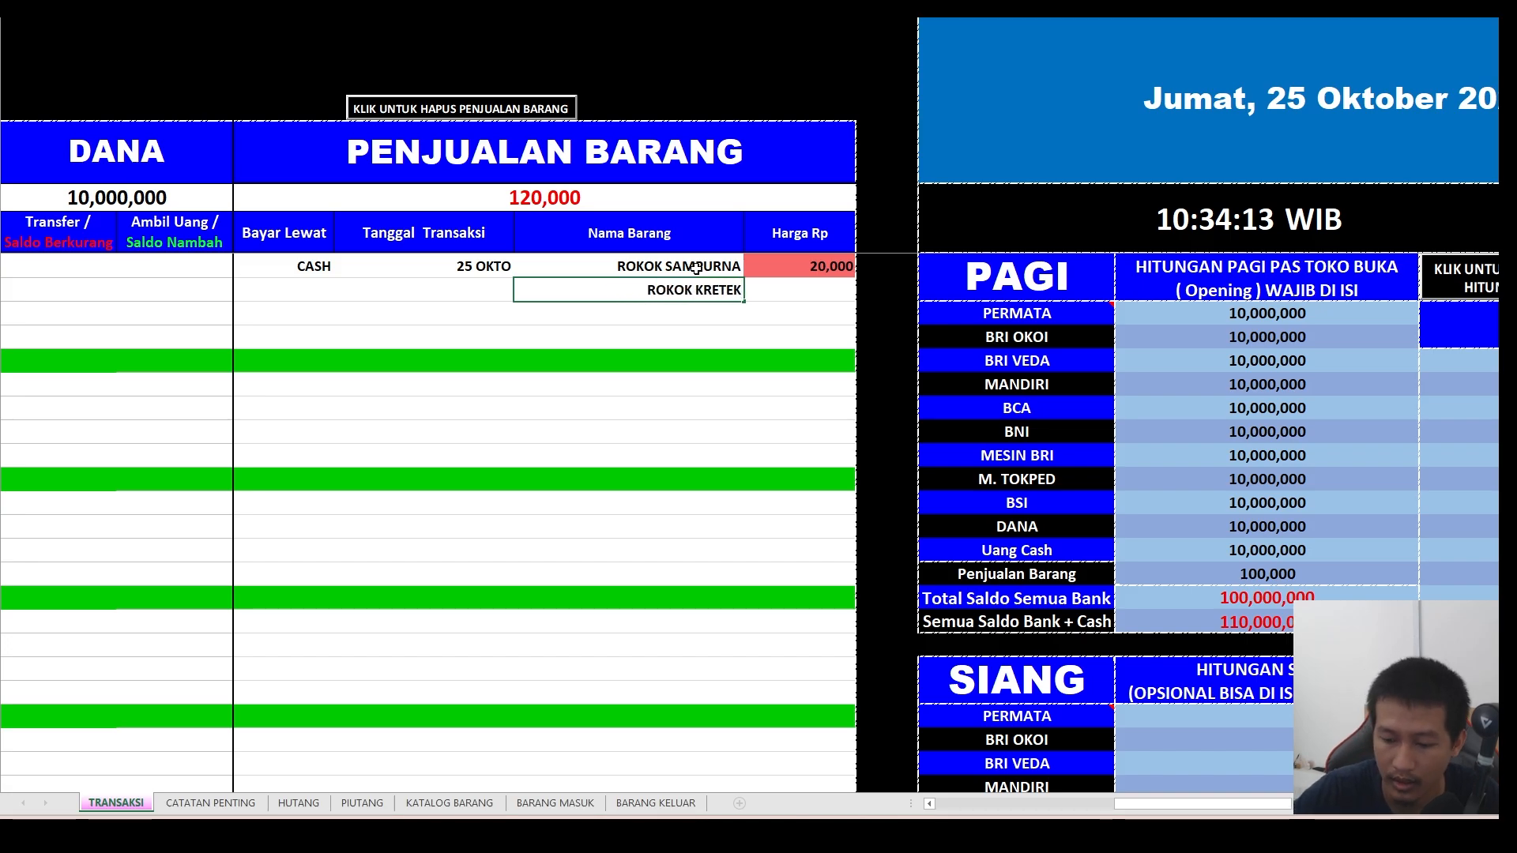
{"action": "key", "text": "Tab"}
{"action": "type", "text": "15,0"}
{"action": "type", "text": "000"}
{"action": "key", "text": "Return"}
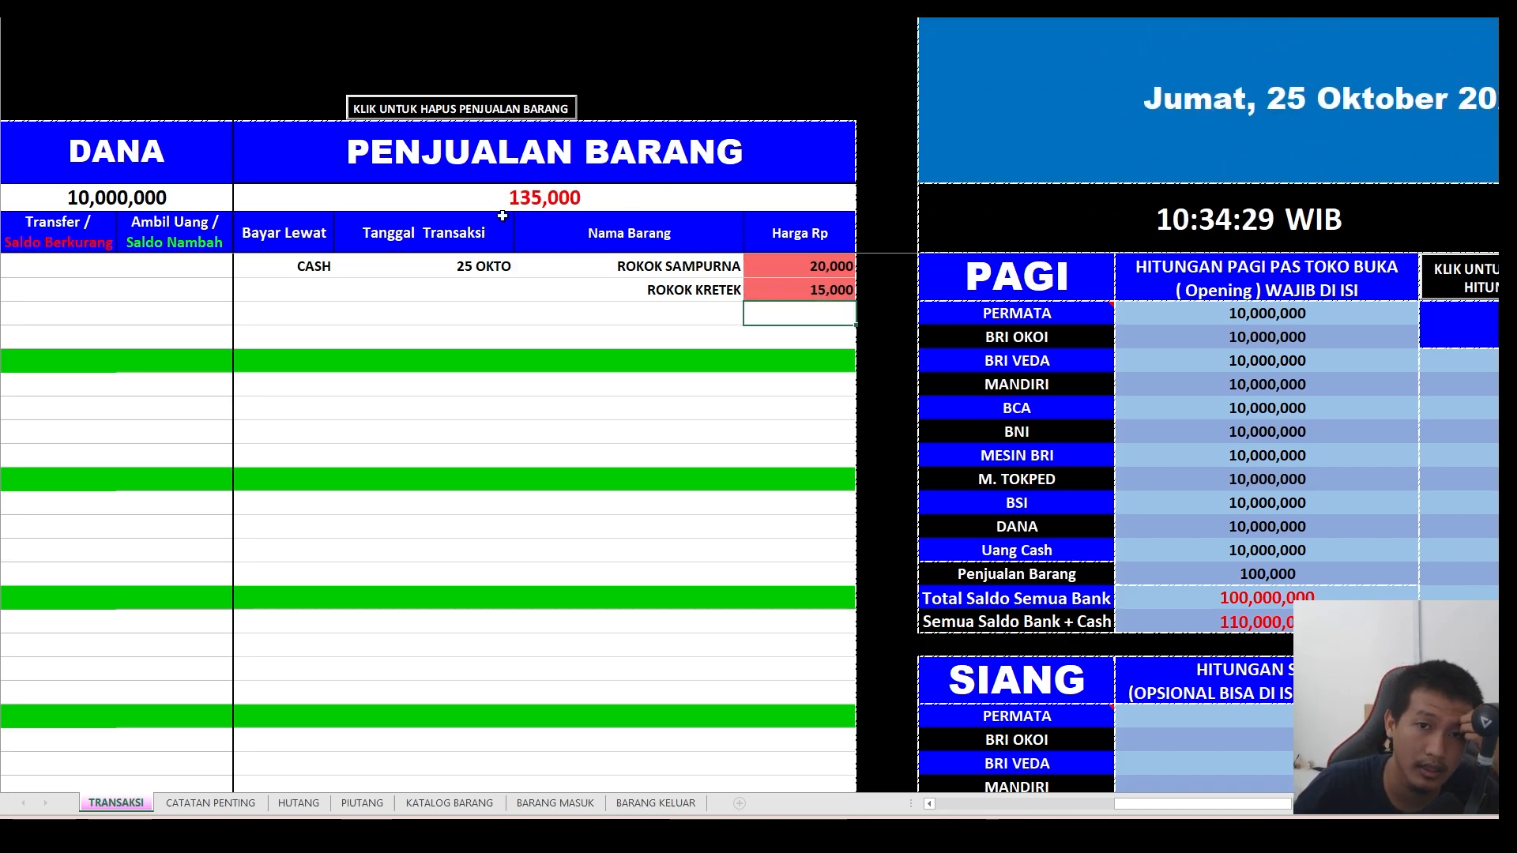
- Add the note PENGELUARAN MAKAN 15RB in the first row of CATATAN PENTING beside the PAGI table
{"action": "scroll", "coordinate": [908, 466], "scroll_direction": "right", "scroll_amount": 2}
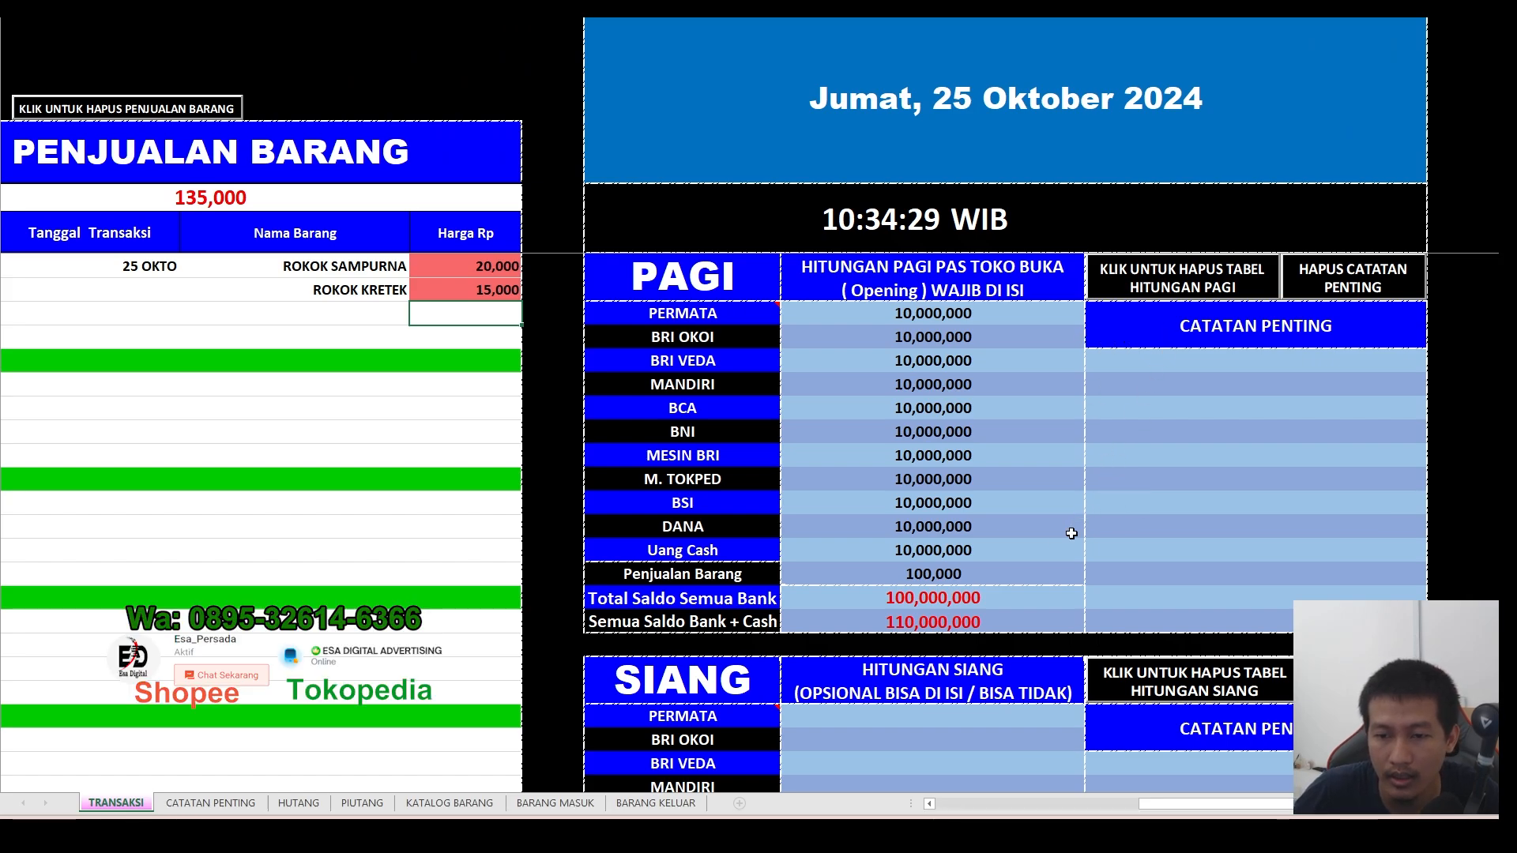
{"action": "scroll", "coordinate": [1071, 533], "scroll_direction": "down", "scroll_amount": 1}
{"action": "scroll", "coordinate": [1059, 537], "scroll_direction": "up", "scroll_amount": 1}
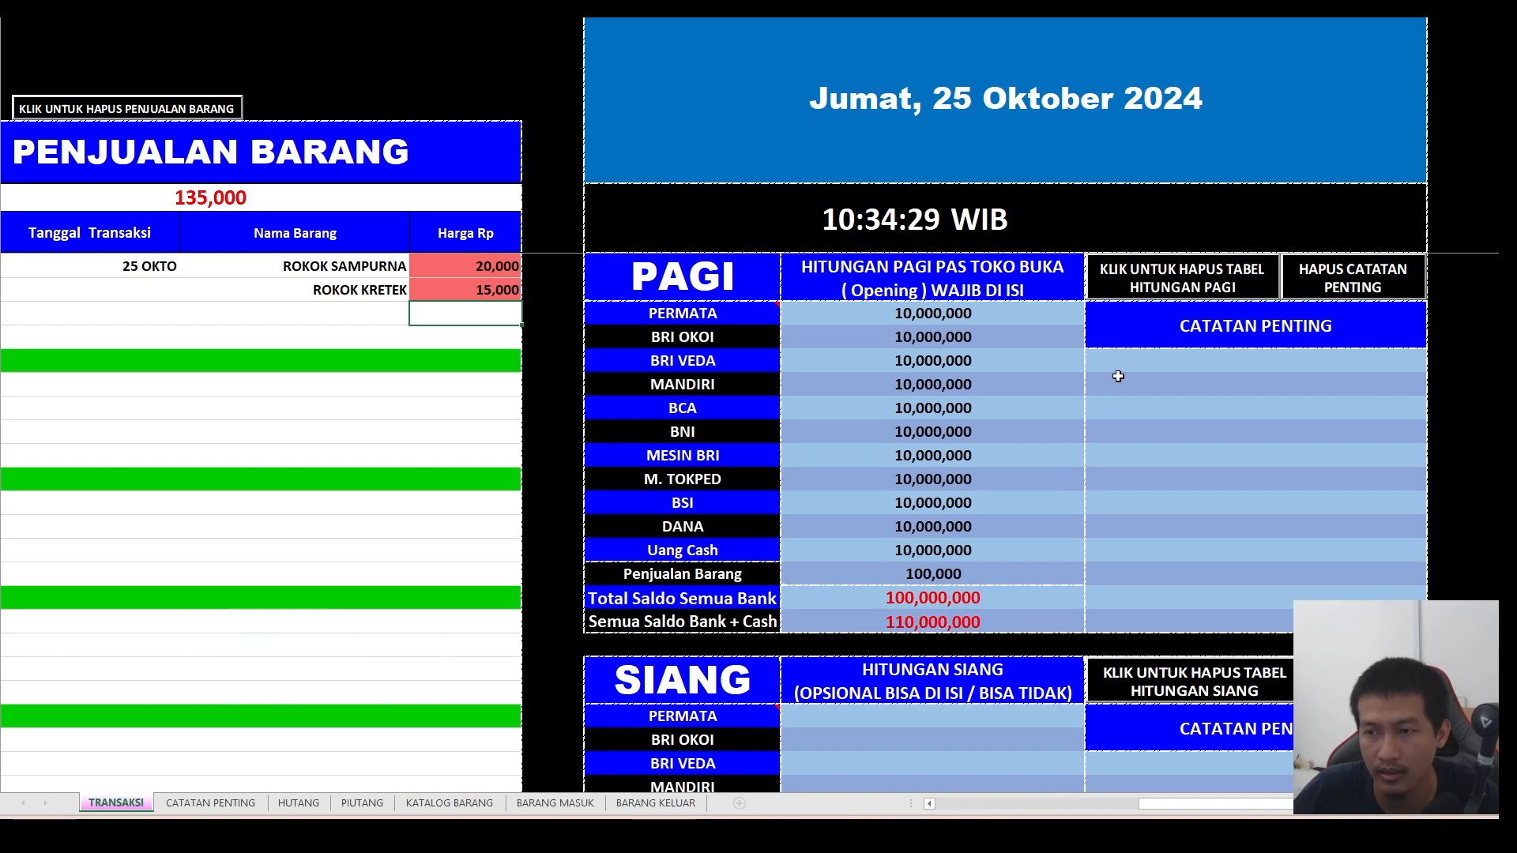
{"action": "left_click", "coordinate": [1262, 360]}
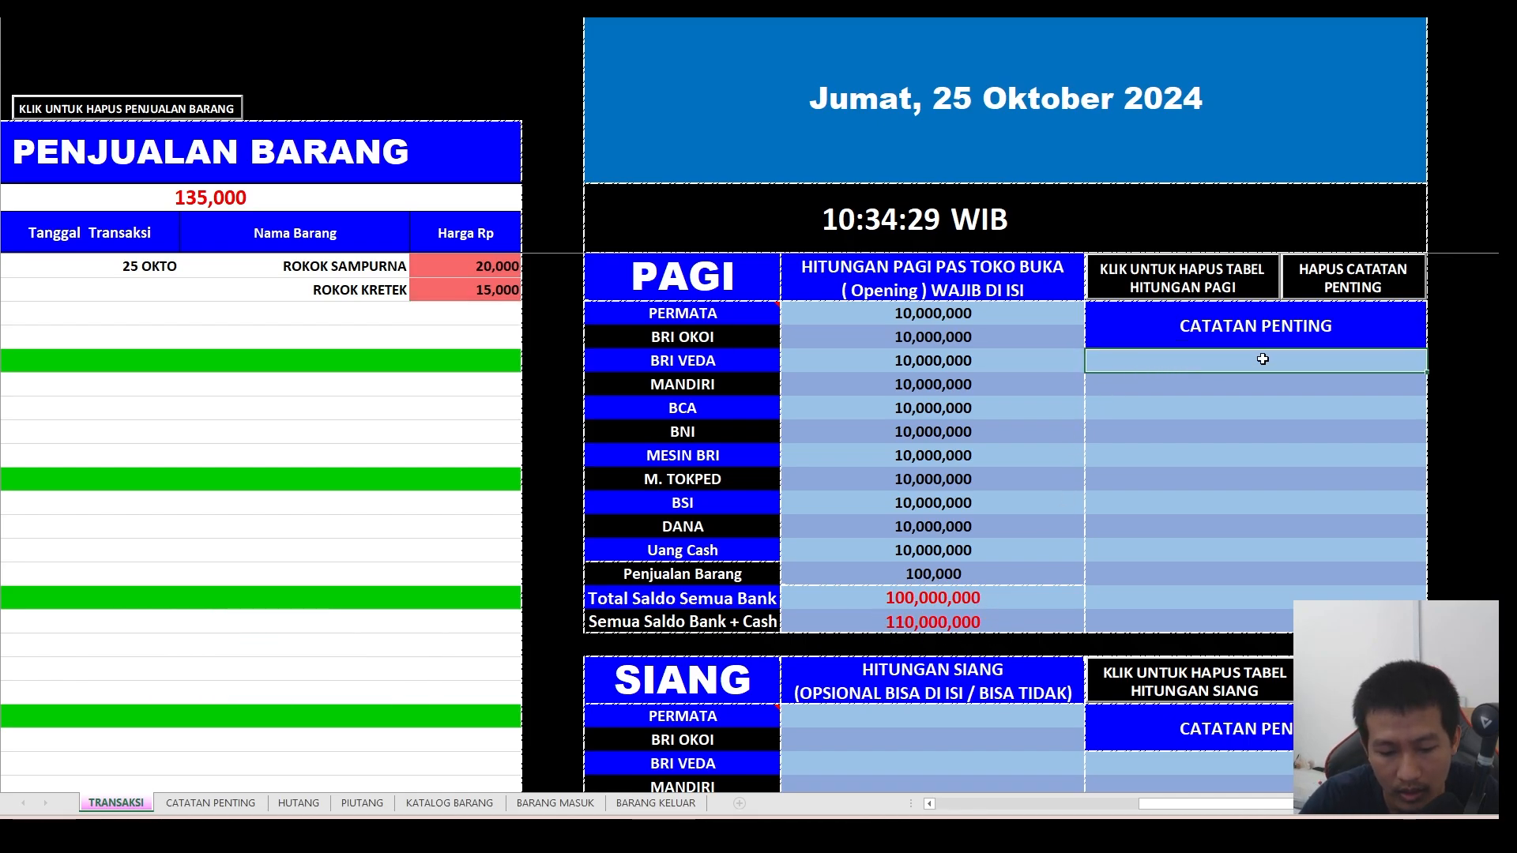
{"action": "type", "text": "PENGEL"}
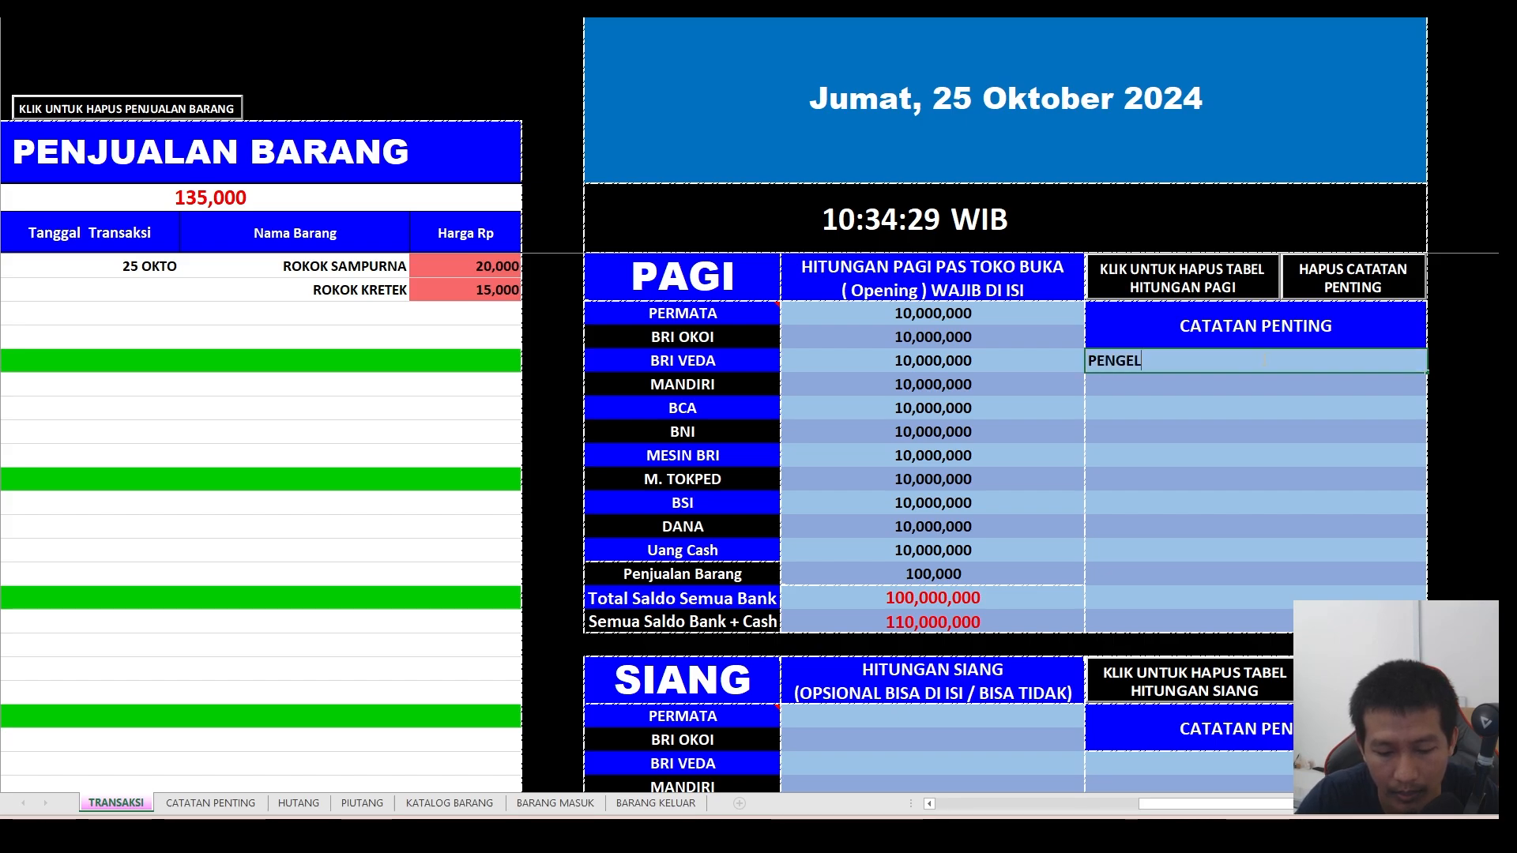
{"action": "type", "text": "UARAN MAK"}
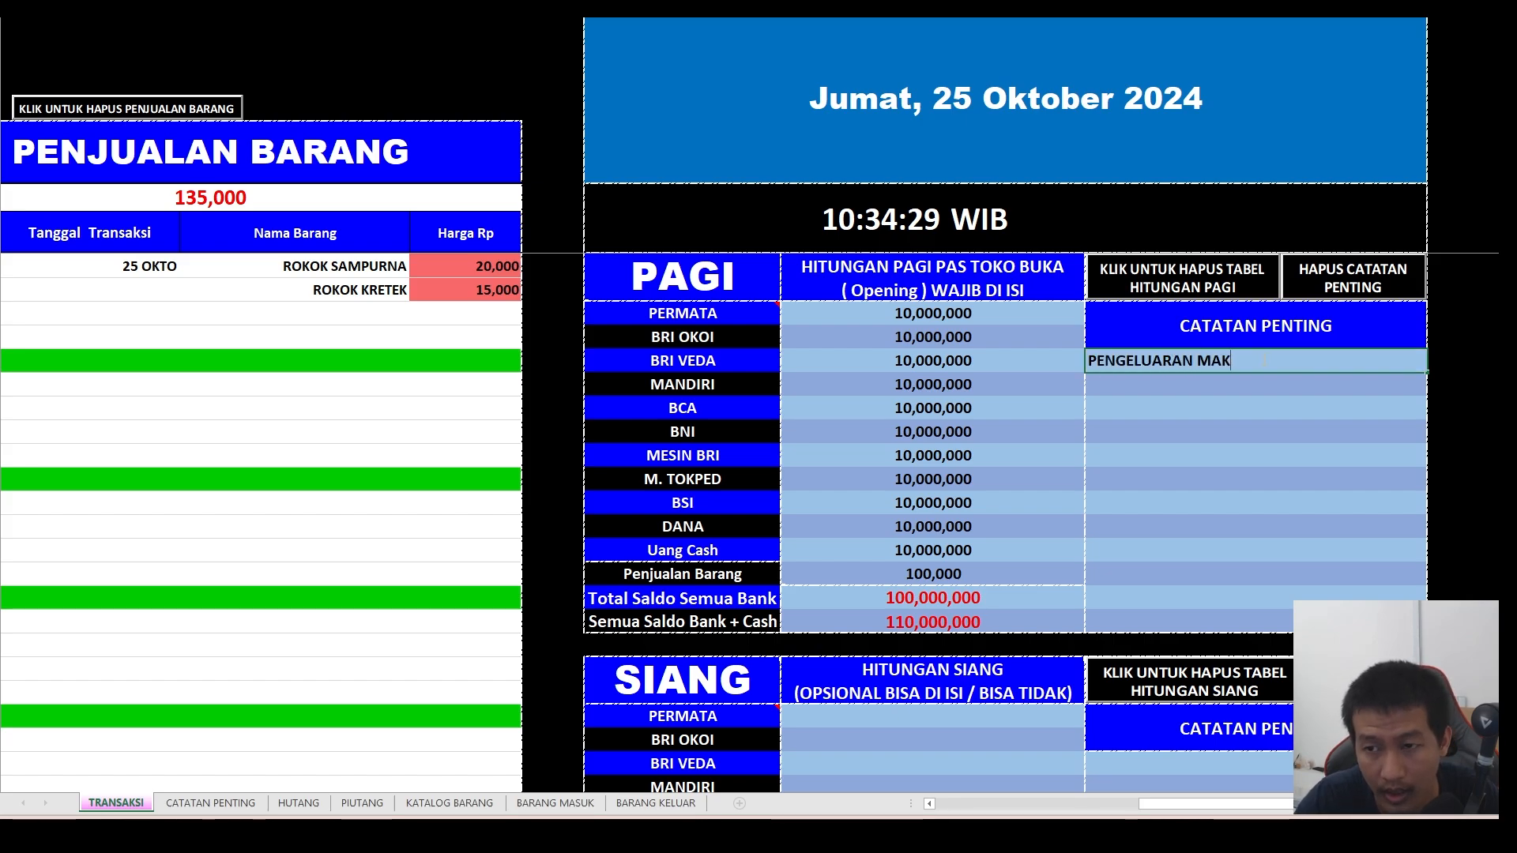
{"action": "type", "text": "AN 15R"}
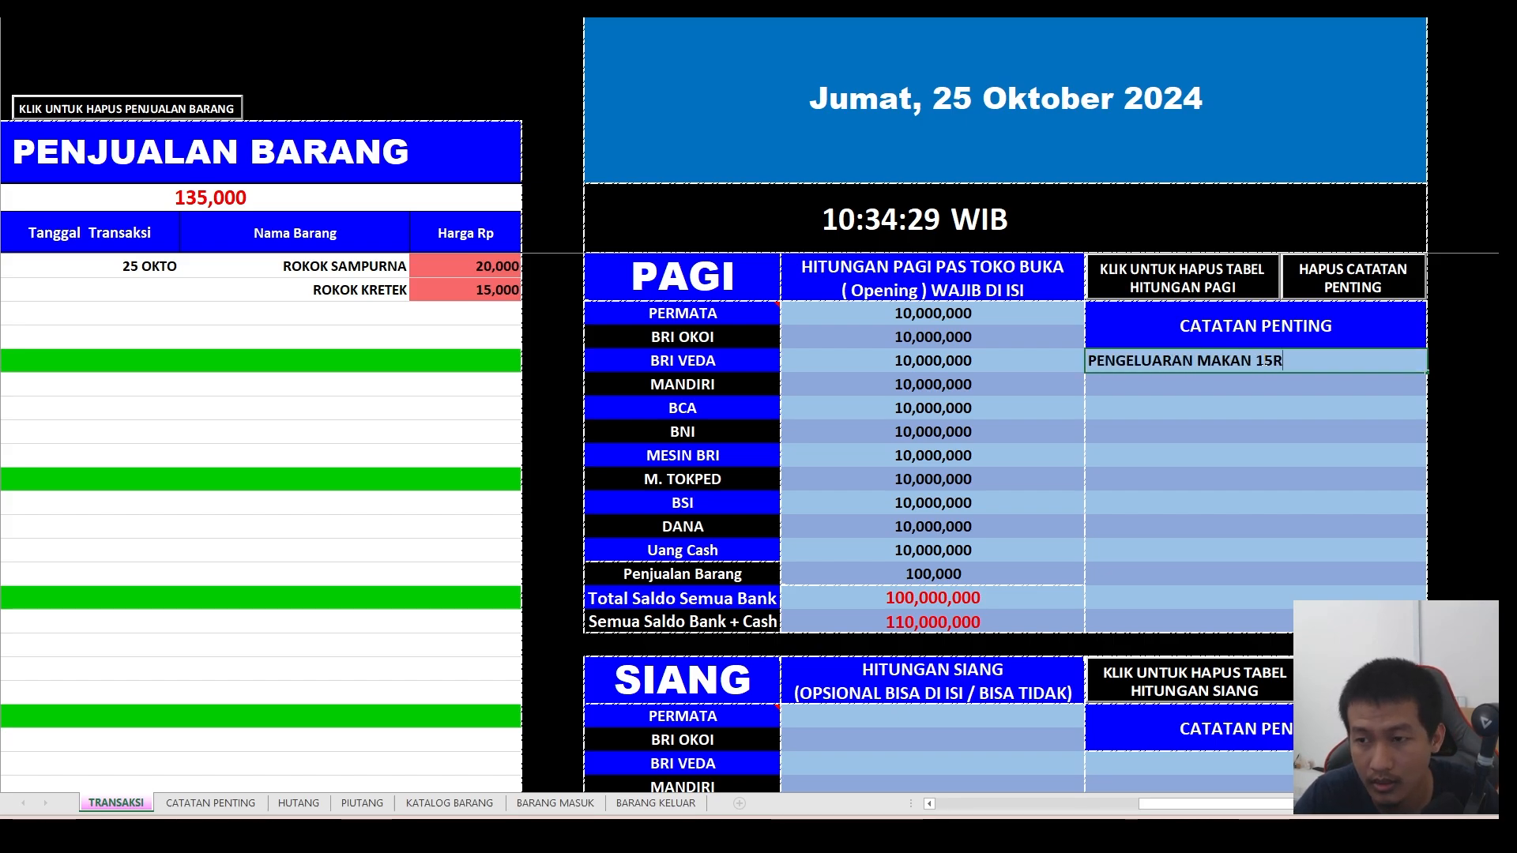
{"action": "type", "text": "B"}
{"action": "key", "text": "Return"}
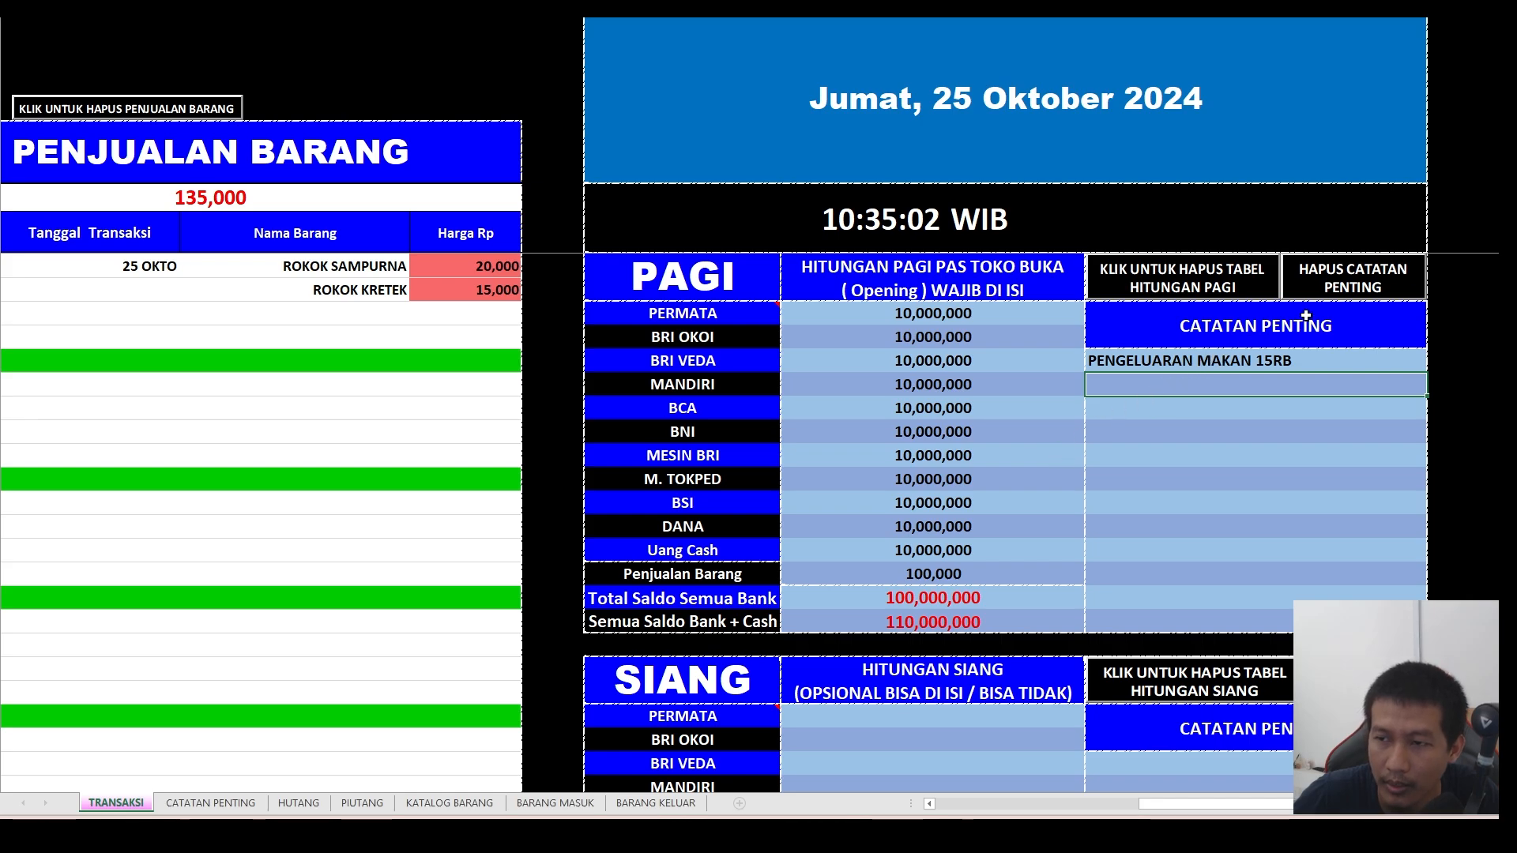
- Clear the CATATAN PENTING notes beside the PAGI table and all entries in the PENJUALAN BARANG table
{"action": "left_click", "coordinate": [1353, 286]}
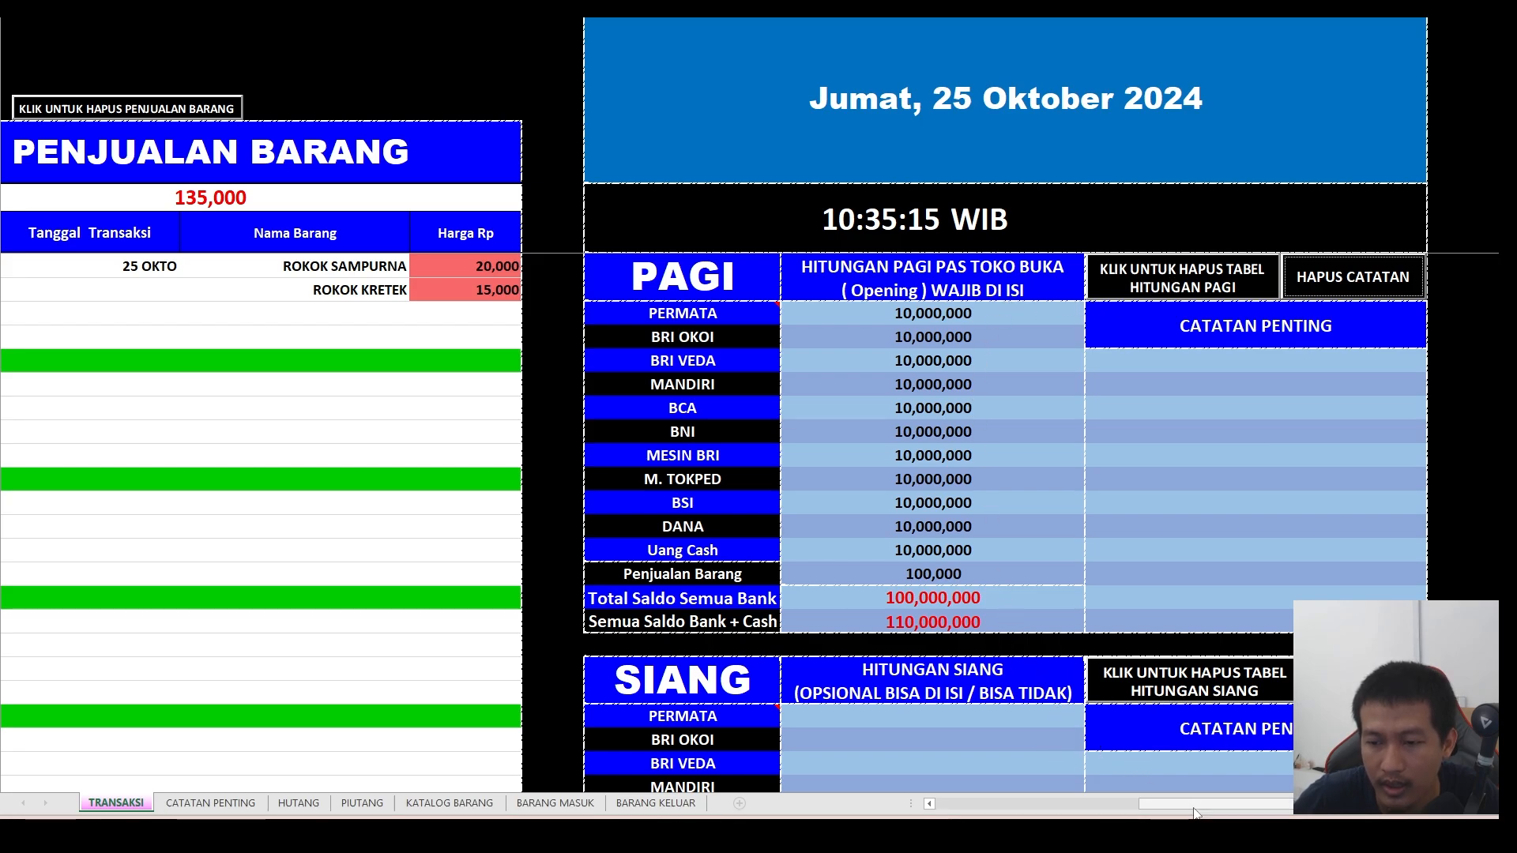
{"action": "left_click_drag", "start_coordinate": [1196, 804], "coordinate": [1146, 801]}
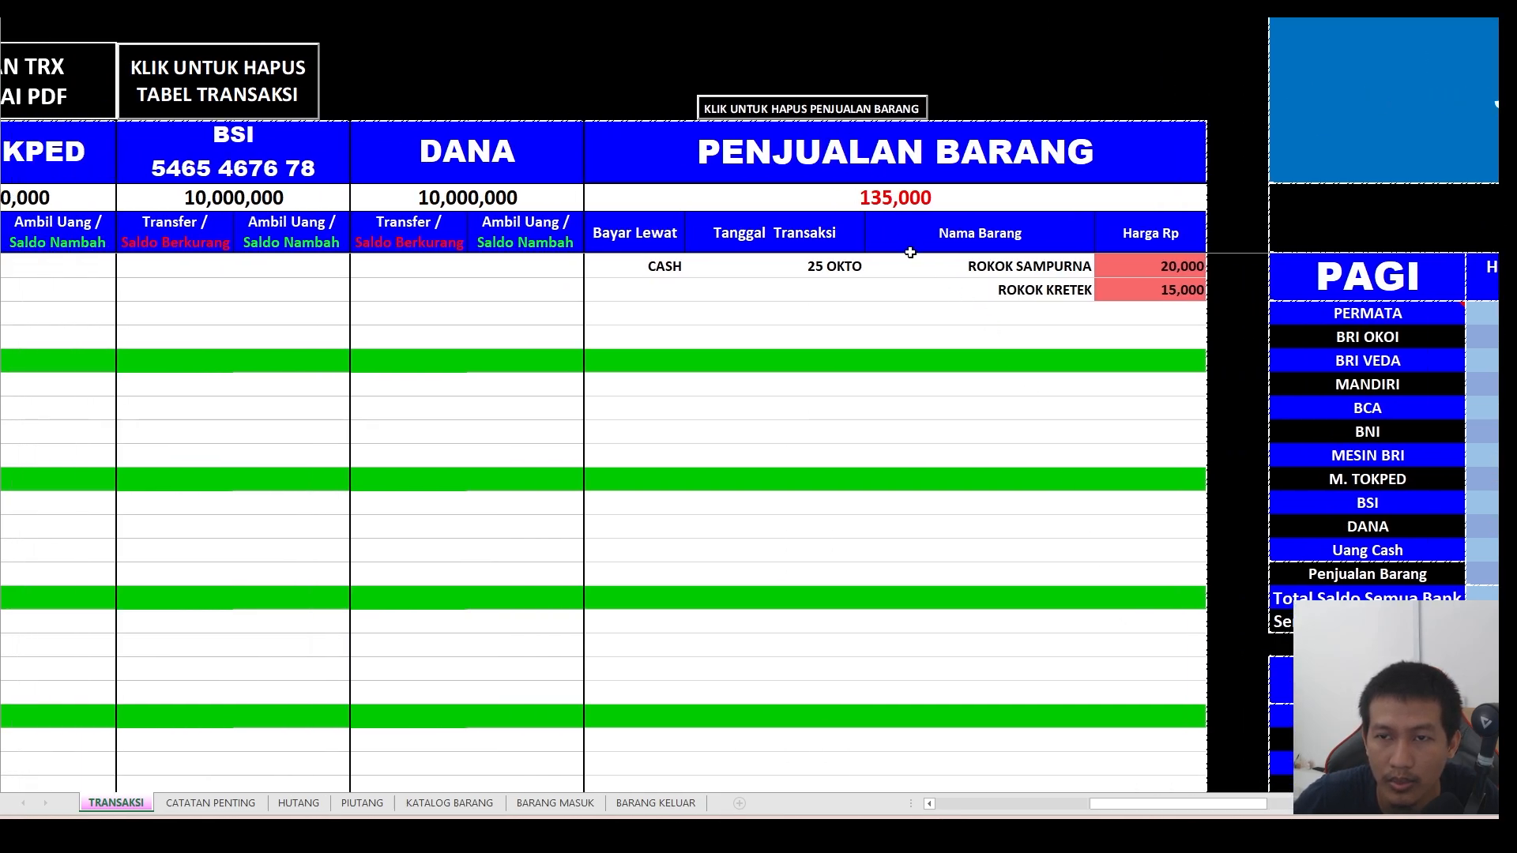
{"action": "left_click_drag", "start_coordinate": [1130, 804], "coordinate": [1207, 776]}
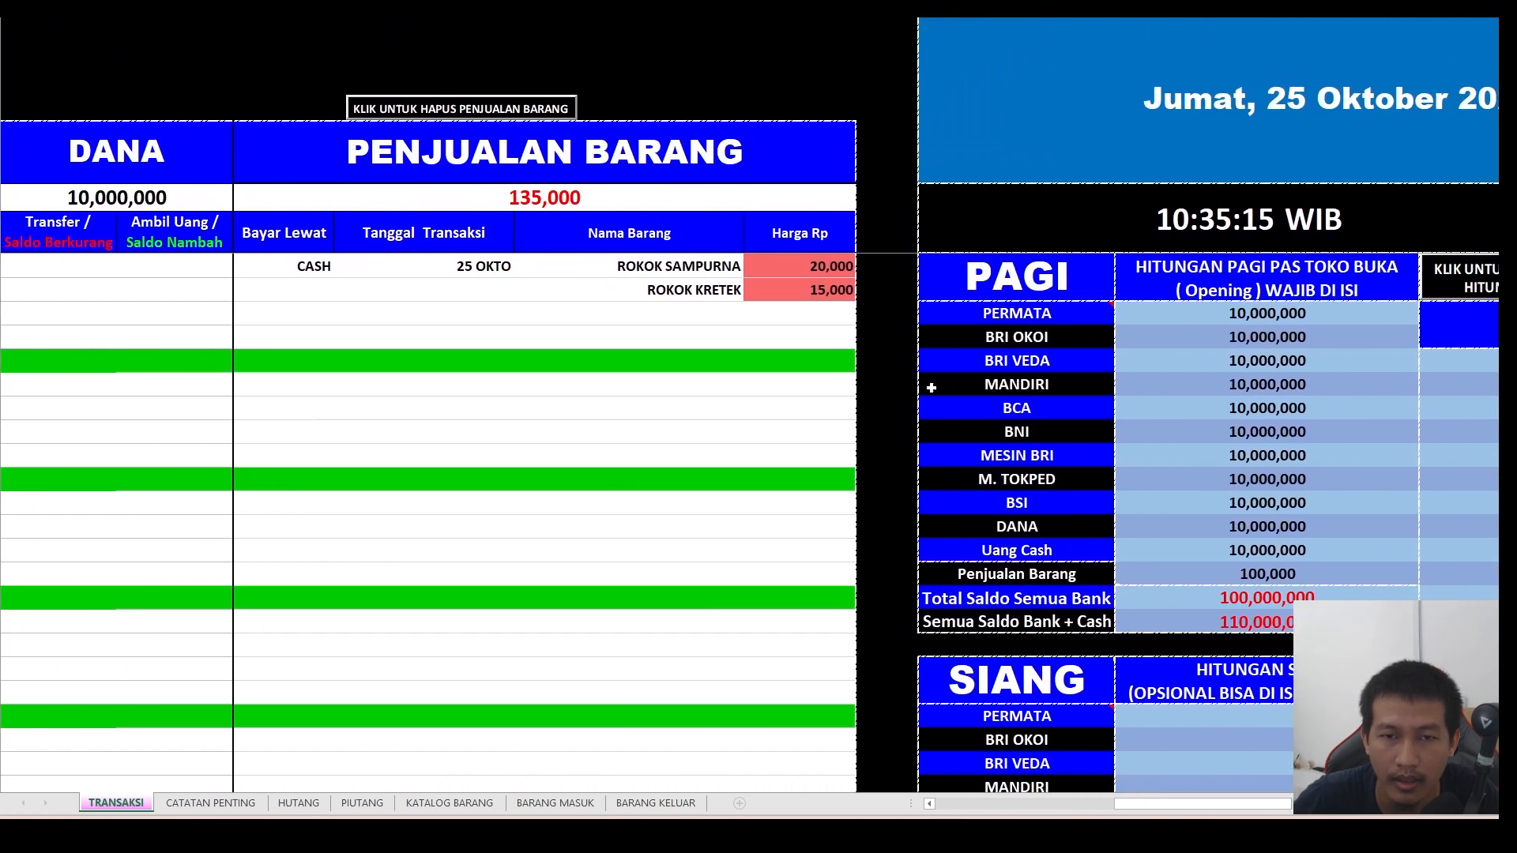
{"action": "left_click", "coordinate": [558, 116]}
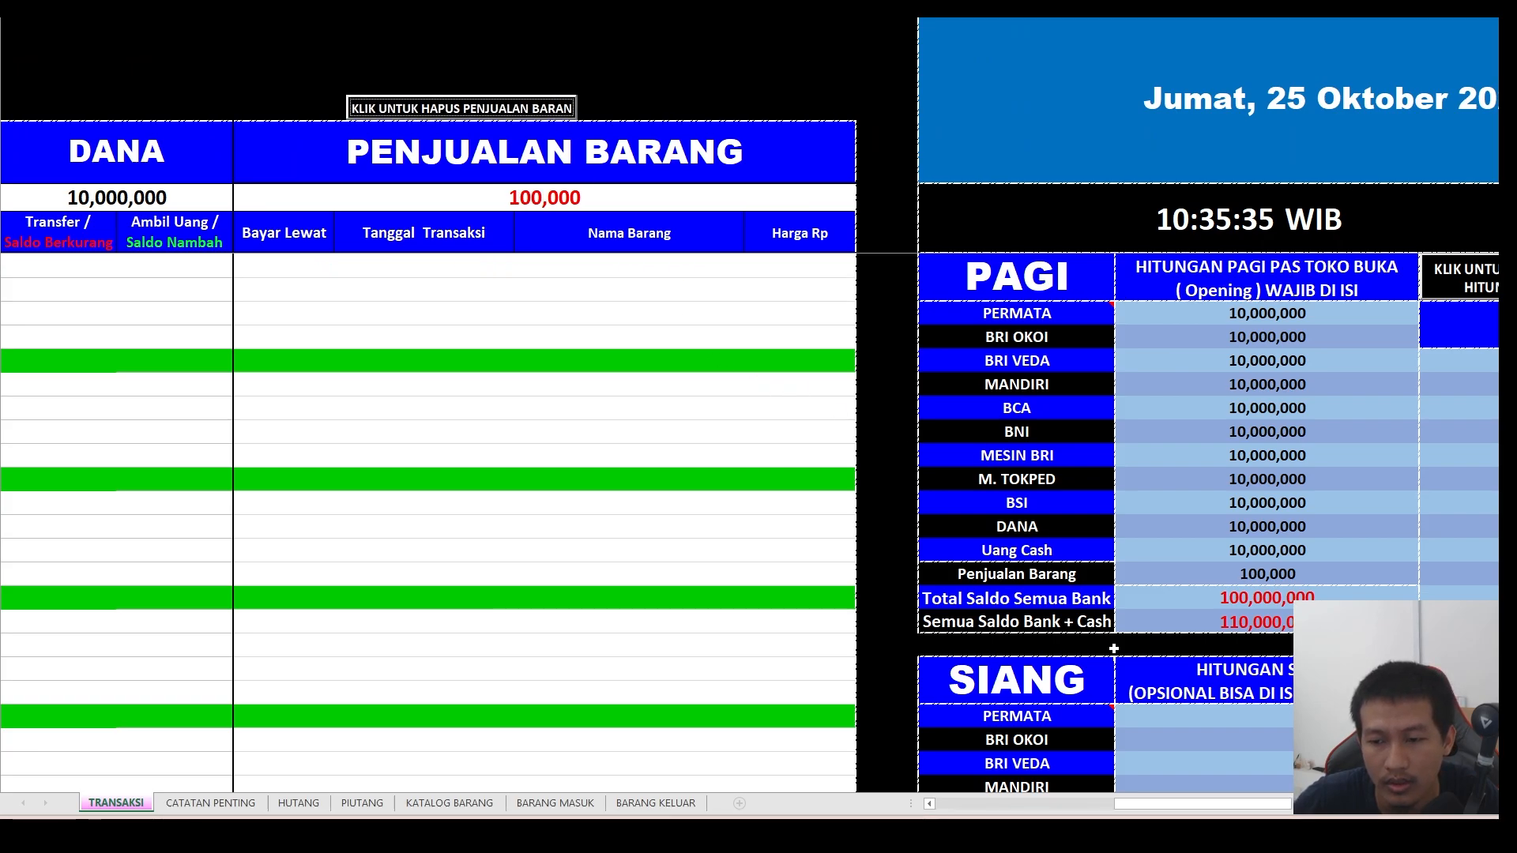
- Look through the SIANG and MALAM balance tables and the daily October fee records below them
{"action": "left_click_drag", "start_coordinate": [1185, 803], "coordinate": [1208, 803]}
{"action": "scroll", "coordinate": [948, 456], "scroll_direction": "down", "scroll_amount": 3}
{"action": "scroll", "coordinate": [948, 455], "scroll_direction": "down", "scroll_amount": 2}
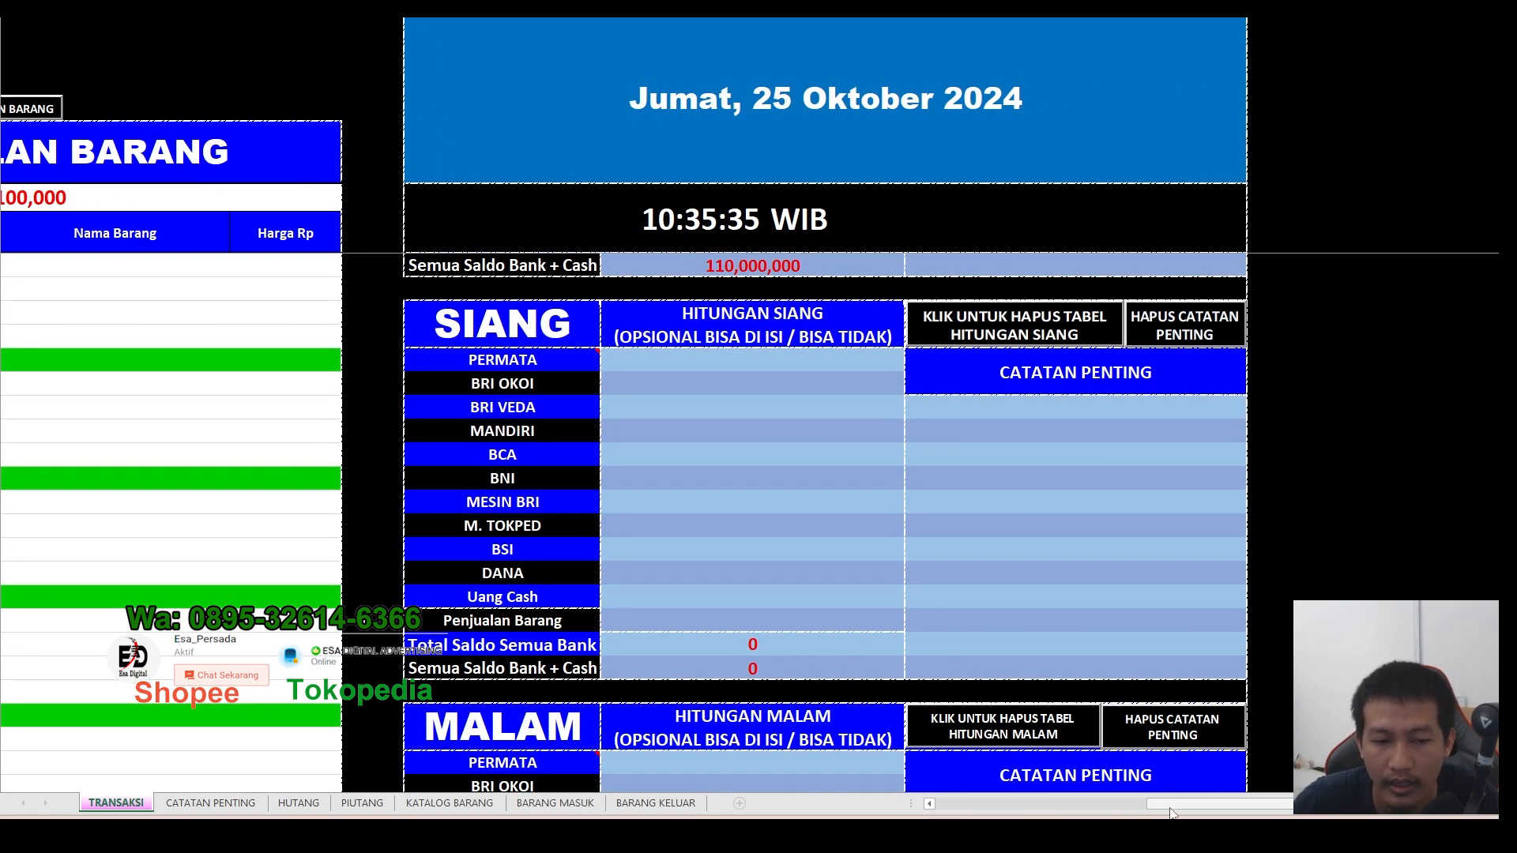
{"action": "scroll", "coordinate": [988, 508], "scroll_direction": "down", "scroll_amount": 8}
{"action": "scroll", "coordinate": [985, 495], "scroll_direction": "down", "scroll_amount": 15}
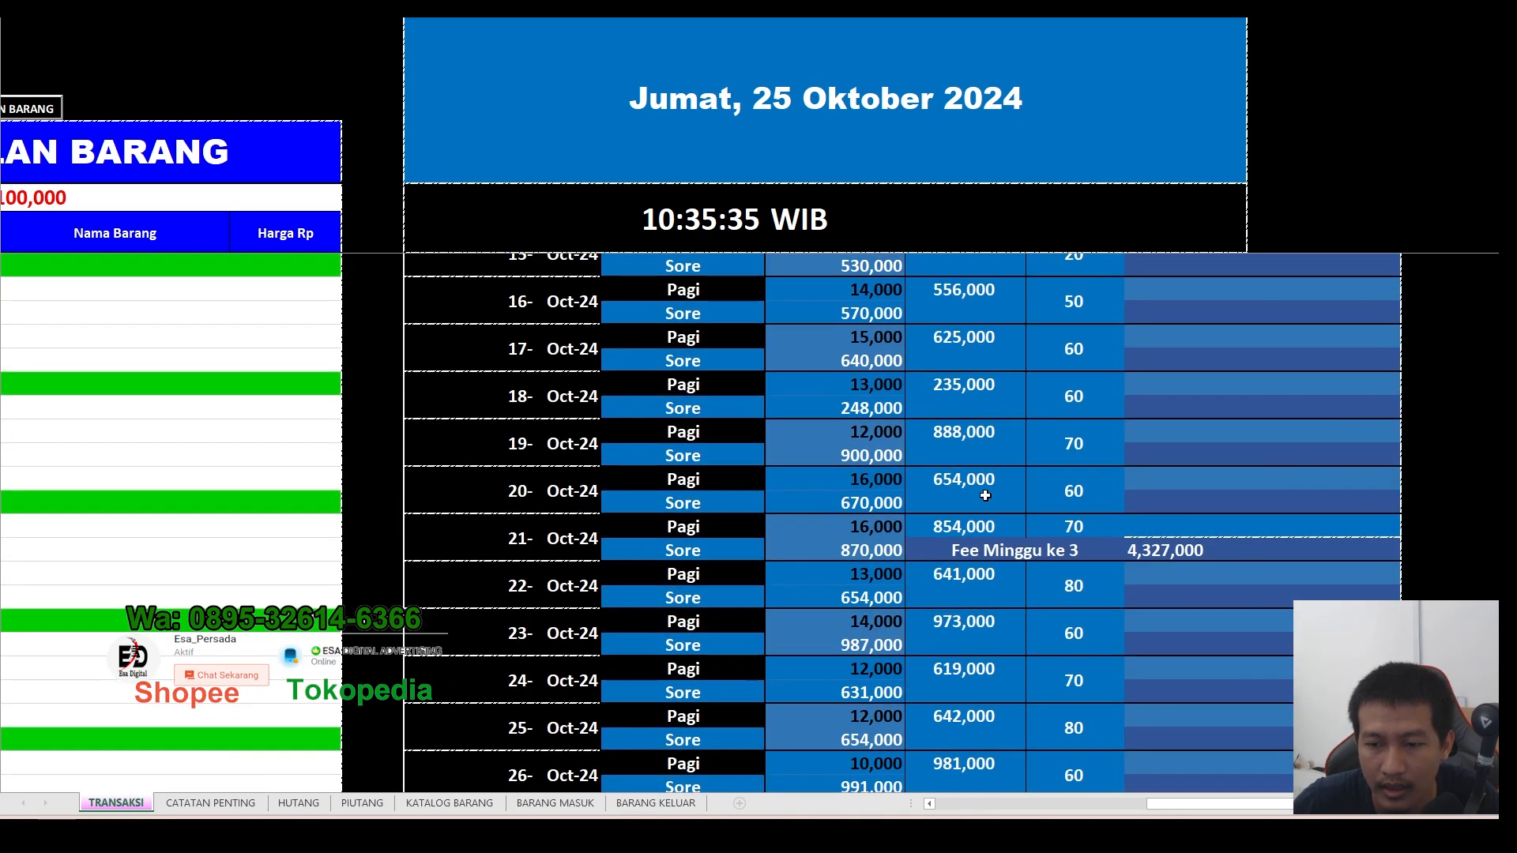
{"action": "scroll", "coordinate": [985, 495], "scroll_direction": "up", "scroll_amount": 9}
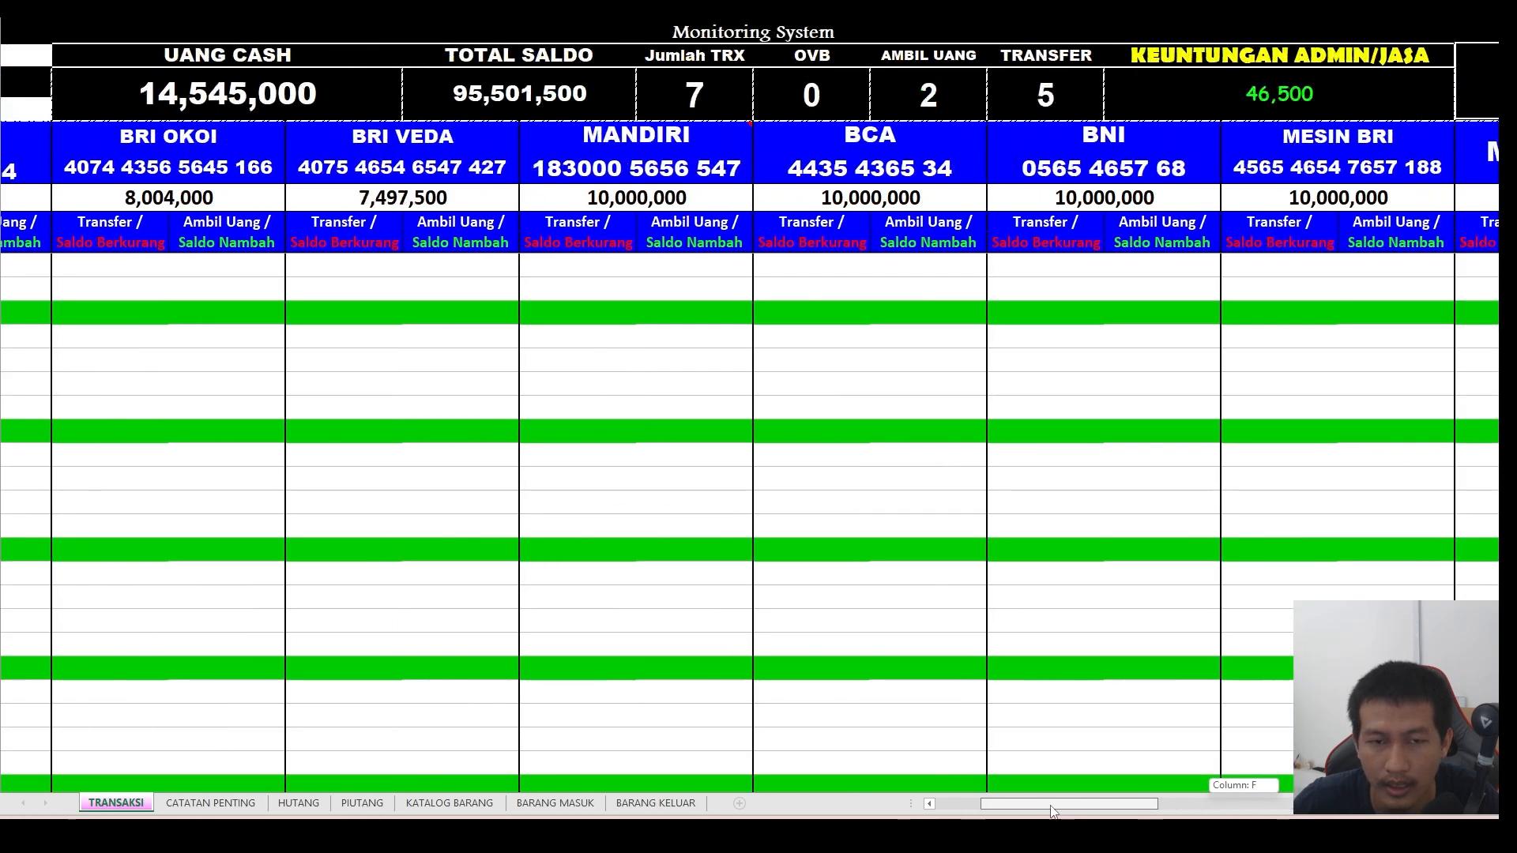